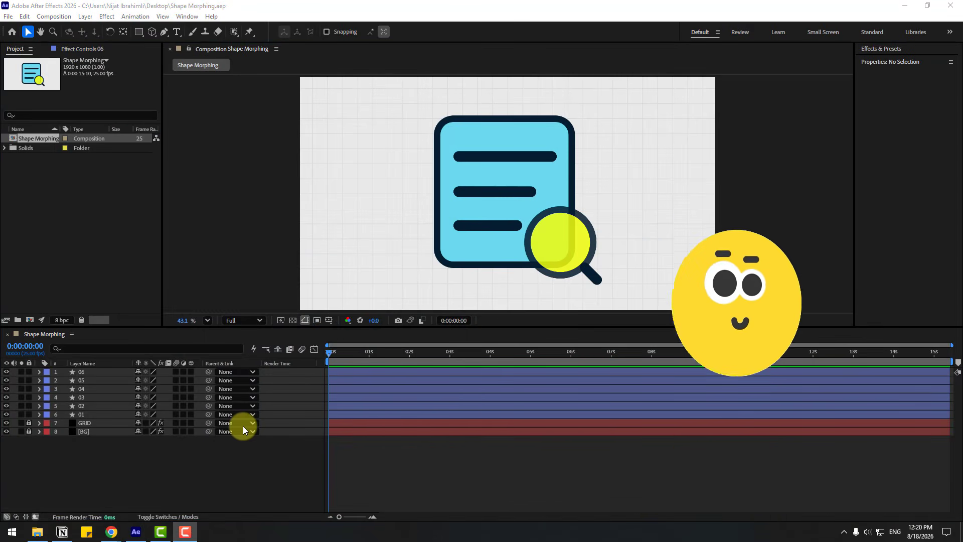
# Examine the shape layers 01 to 04 that make up the icon and the available shape tools.
pyautogui.click(86, 414)
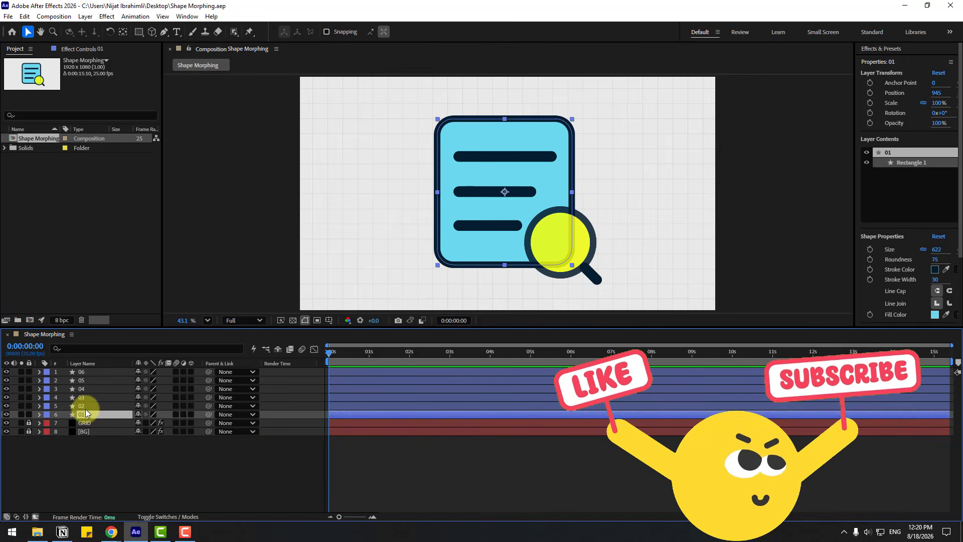
pyautogui.click(84, 406)
pyautogui.click(82, 396)
pyautogui.click(83, 388)
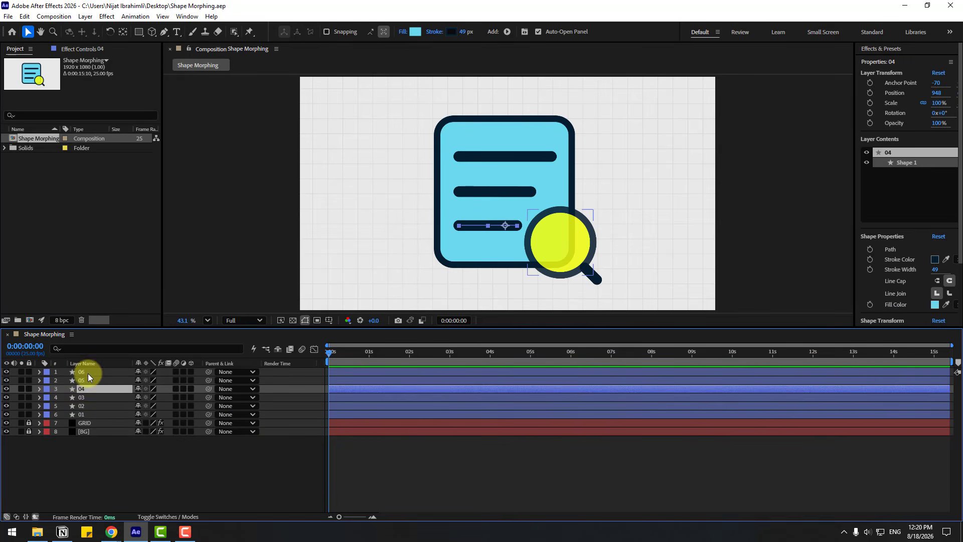
pyautogui.click(90, 448)
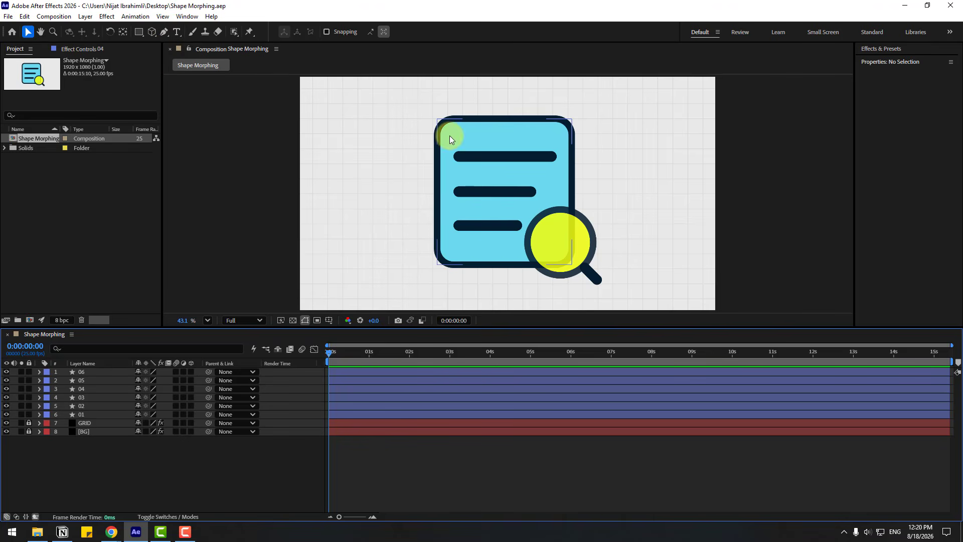
pyautogui.click(141, 33)
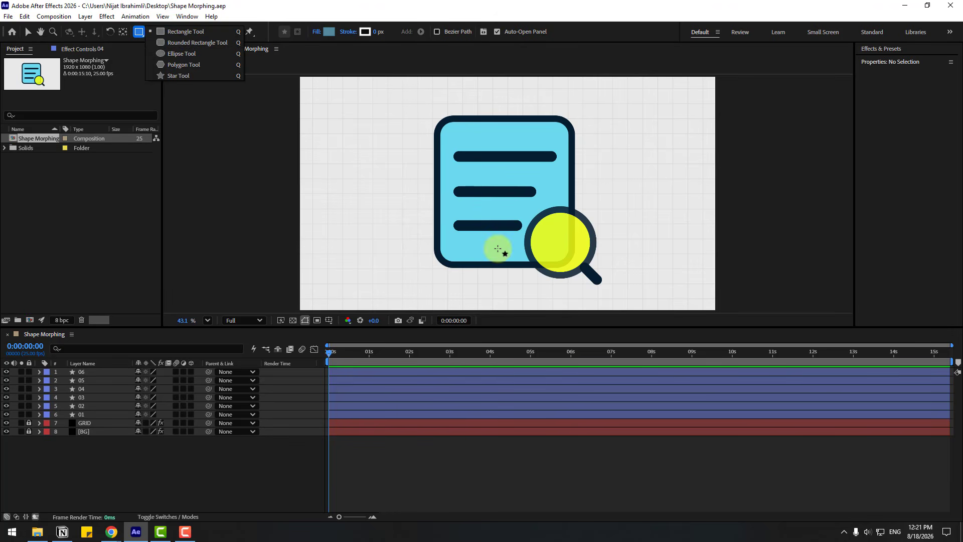
pyautogui.press('v')
pyautogui.click(91, 432)
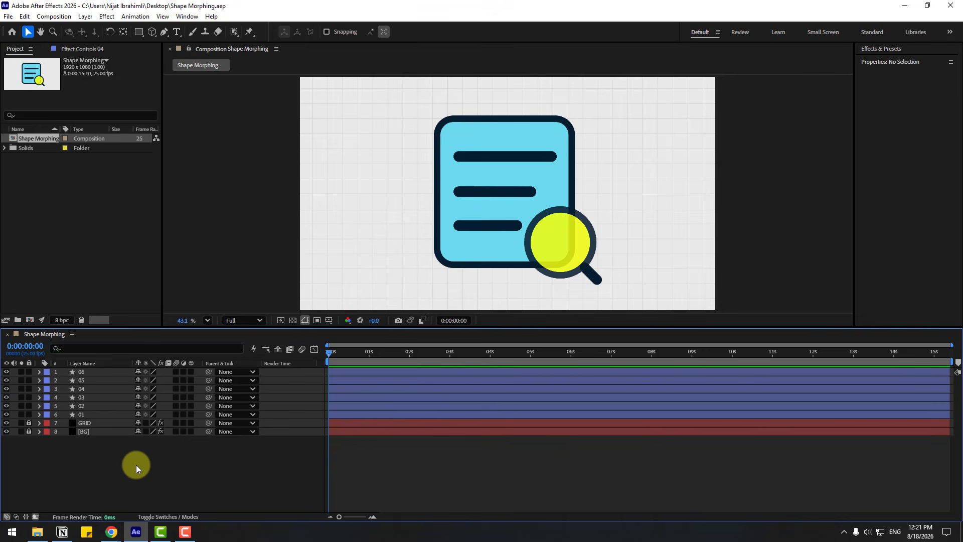
# Create a new null object in the Shape Morphing composition.
pyautogui.rightClick(101, 471)
pyautogui.moveTo(197, 352)
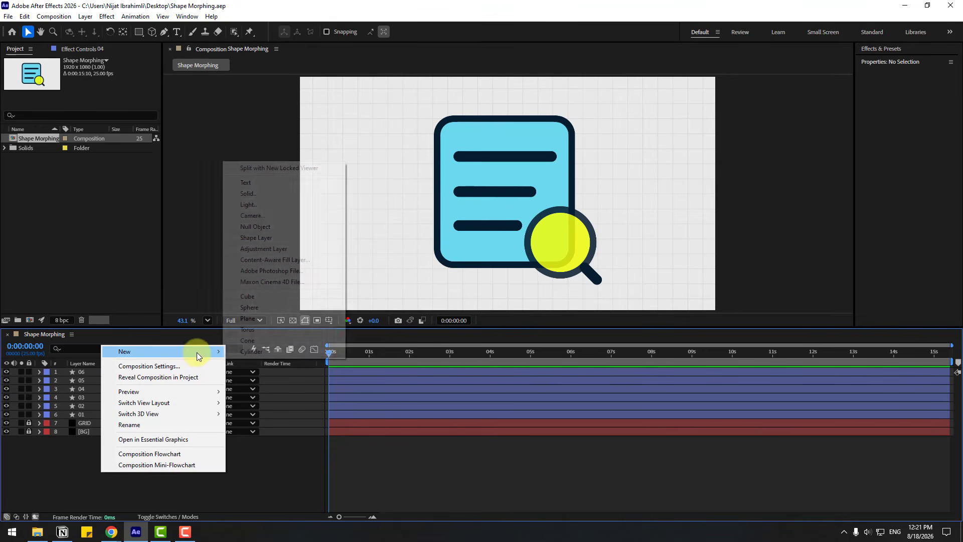
pyautogui.click(272, 229)
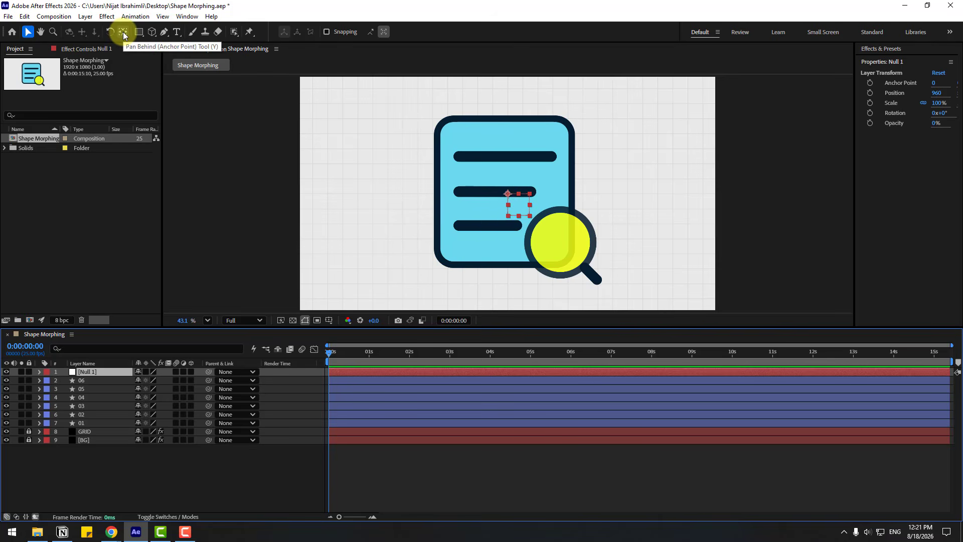
# Parent all six shape layers, 01 through 06, to the Null 1 layer.
pyautogui.click(89, 447)
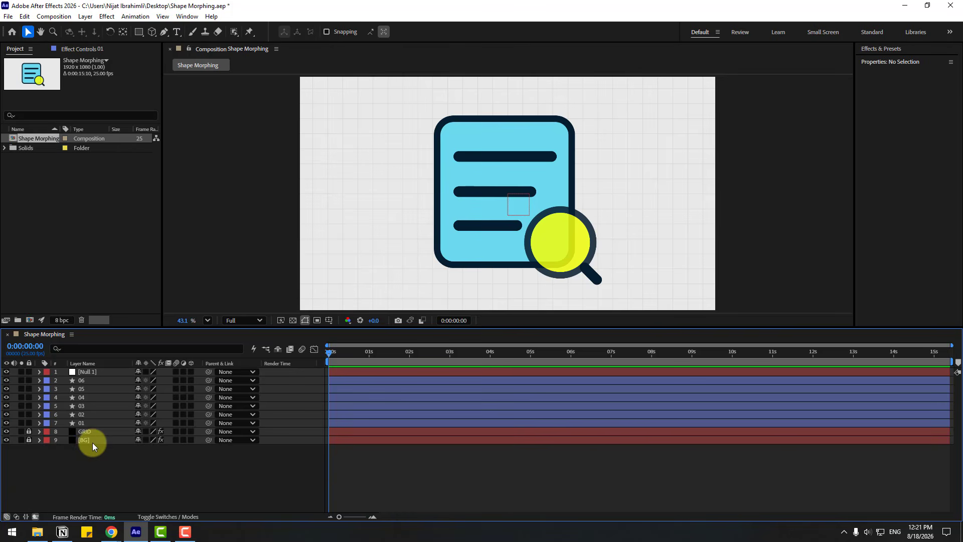
pyautogui.click(85, 424)
pyautogui.keyDown('shift'); pyautogui.click(85, 380); pyautogui.keyUp('shift')
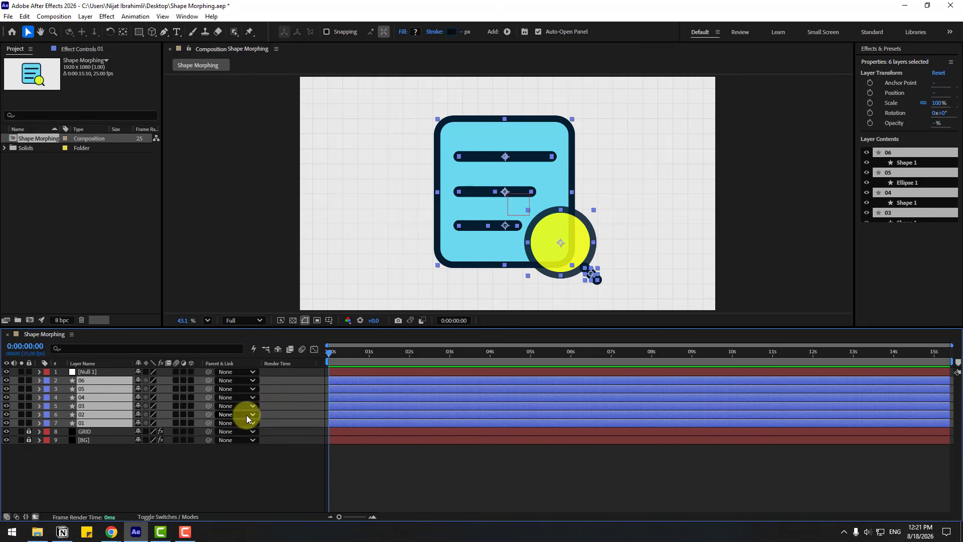
pyautogui.moveTo(208, 388); pyautogui.dragTo(82, 373)
# Select Null 1 and show the Title/Action Safe guides over the composition.
pyautogui.click(86, 371)
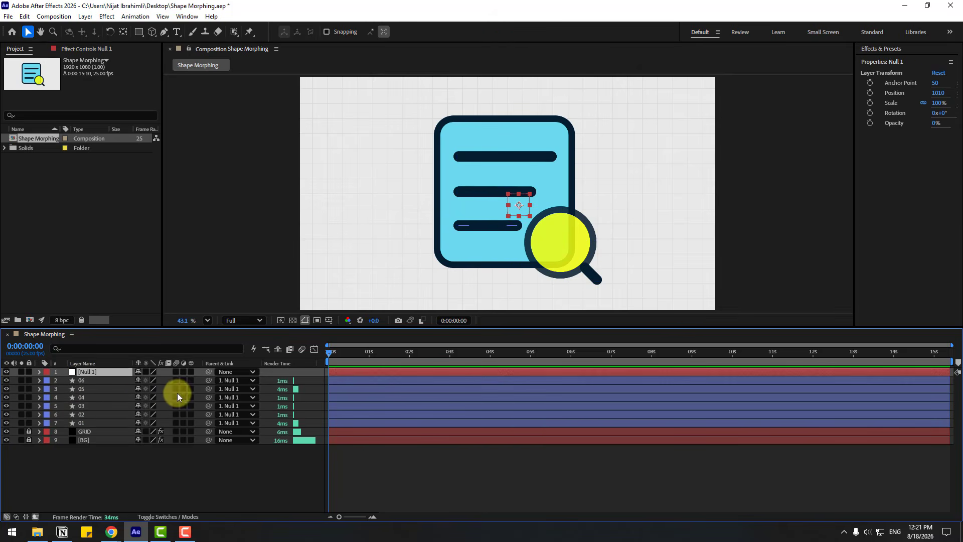
pyautogui.click(327, 320)
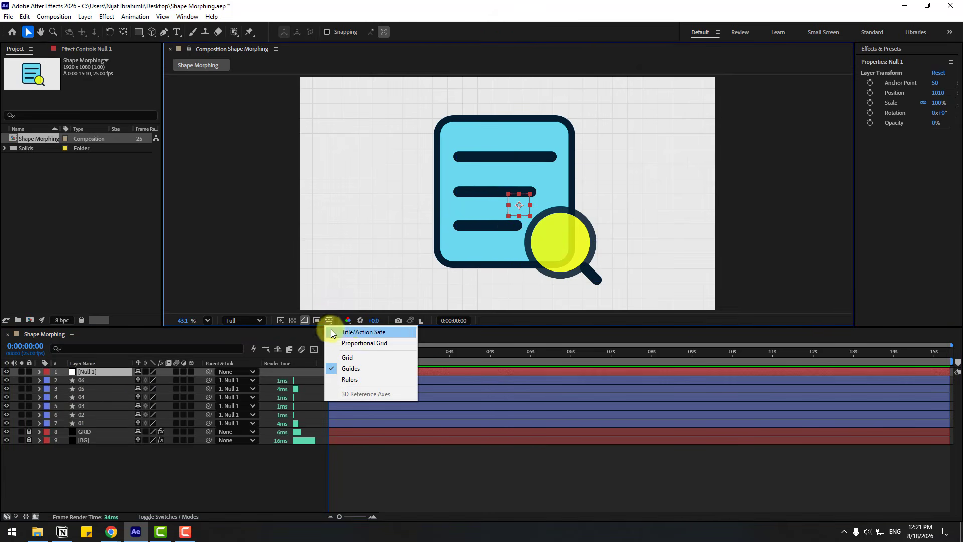
pyautogui.click(346, 333)
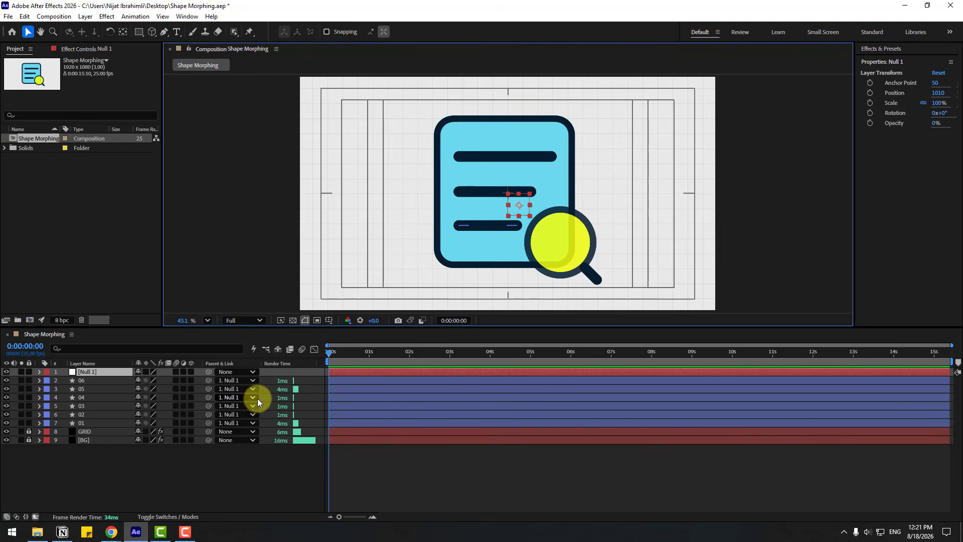
# Move Null 1 down out of the frame to Y position 1505 and set its first Position keyframe at 0:00:00:00.
pyautogui.press('p')
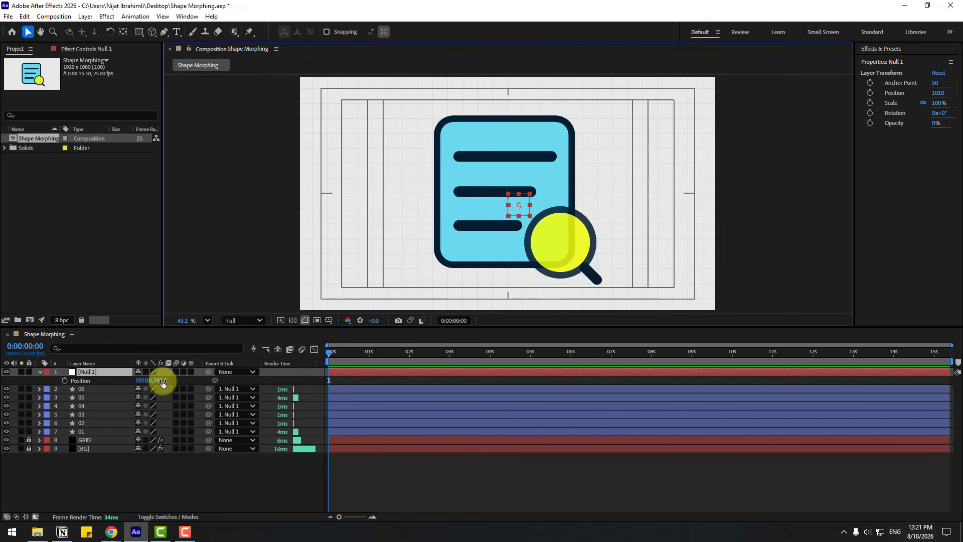
pyautogui.moveTo(162, 380); pyautogui.dragTo(620, 380)
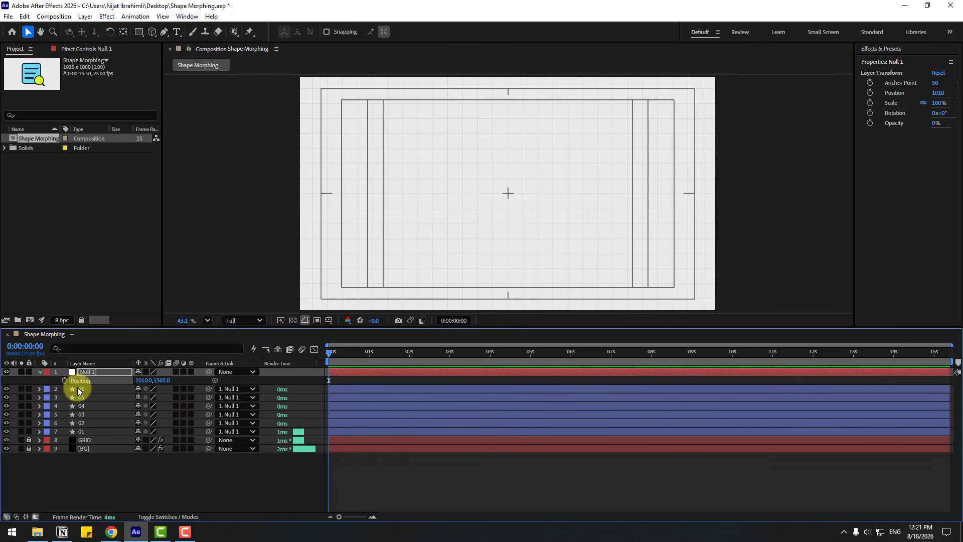
pyautogui.click(65, 381)
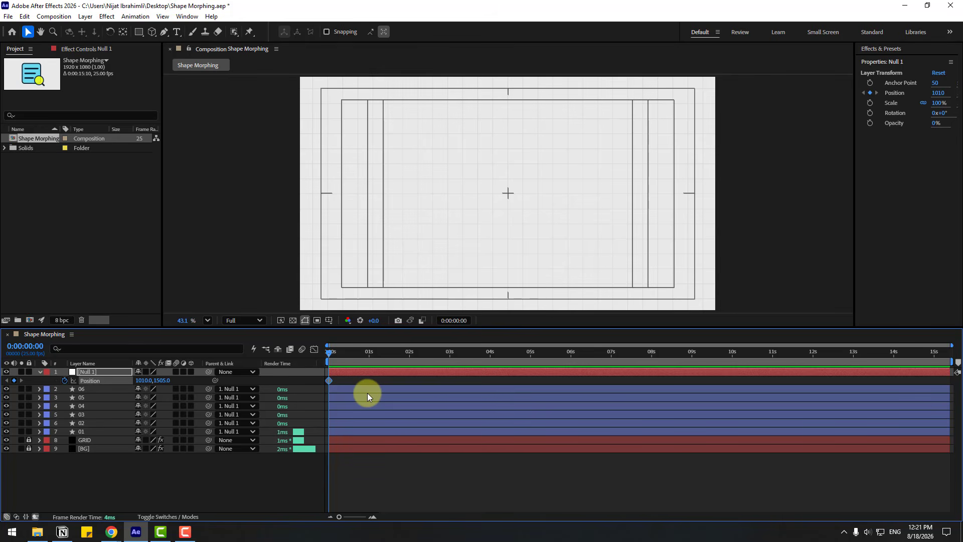
# Add a Position keyframe for Null 1 at 0:00:00:10 with the Y value at 452.
pyautogui.click(162, 380)
pyautogui.write('759')
pyautogui.press('Return')
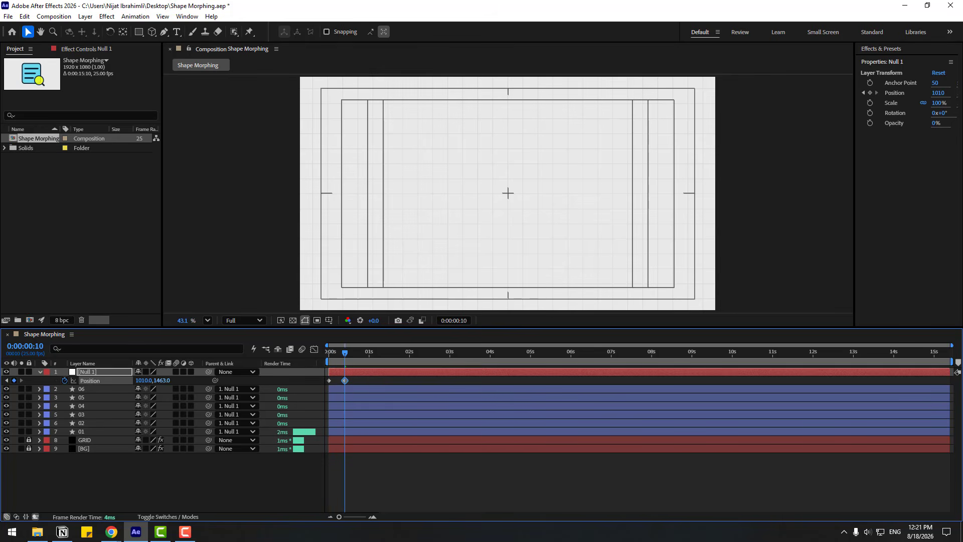
pyautogui.moveTo(161, 380); pyautogui.dragTo(8, 380)
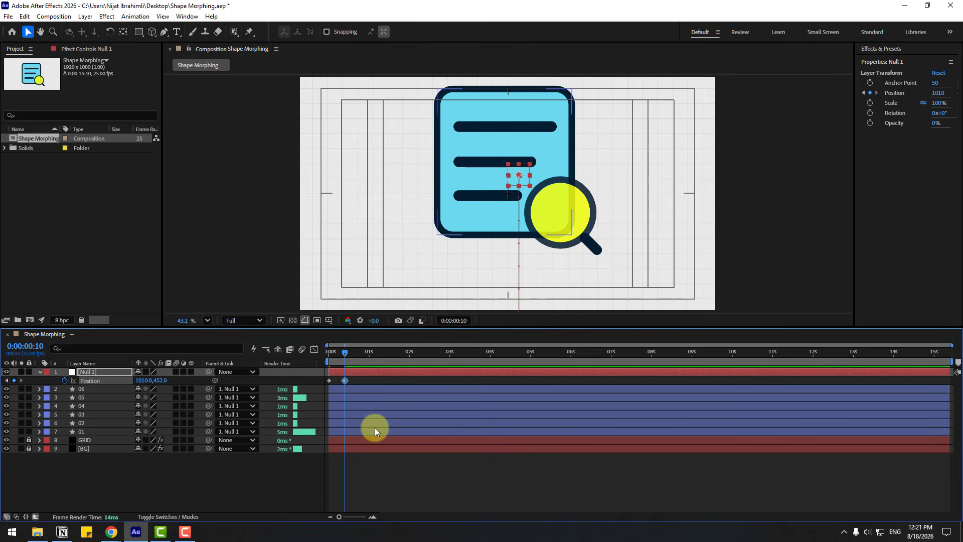
# Advance 10 frames to 0:00:00:20 and add a Position keyframe that drops Null 1 slightly below the frame's centre.
pyautogui.click(442, 322)
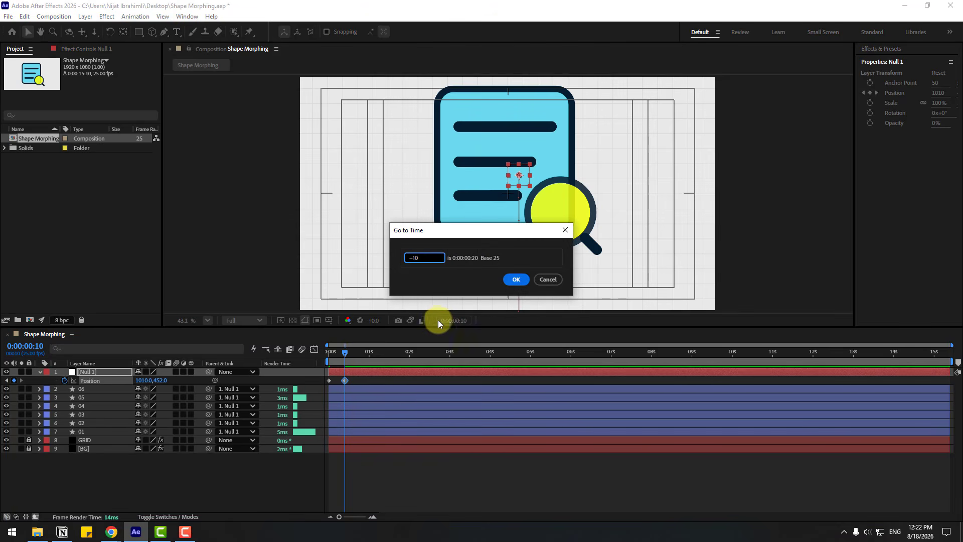
pyautogui.click(515, 278)
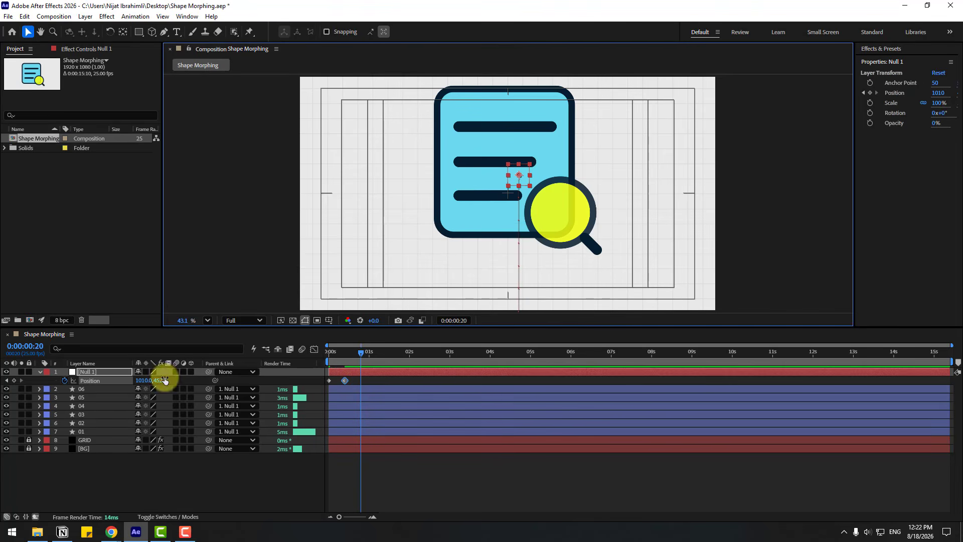
pyautogui.moveTo(157, 382); pyautogui.dragTo(536, 260)
pyautogui.scroll(6, 547, 226)
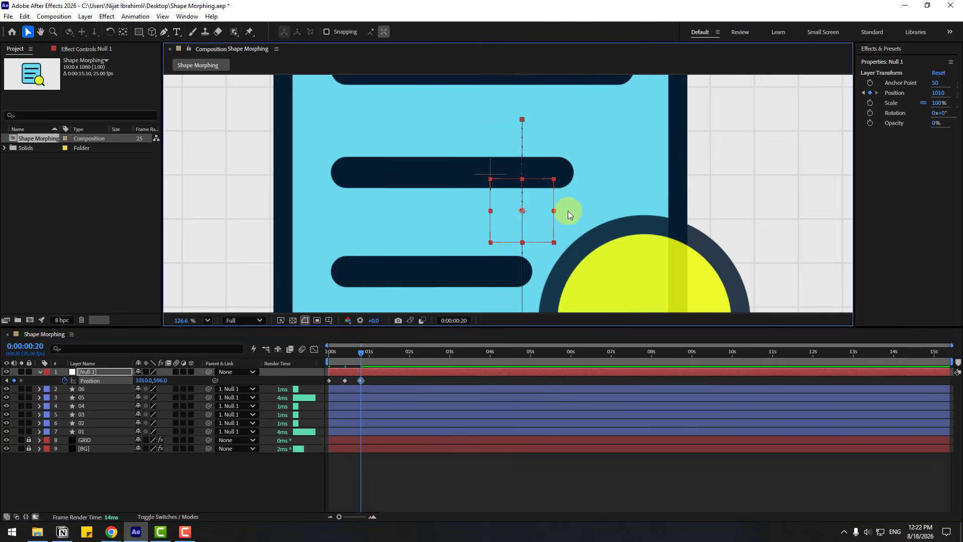
pyautogui.moveTo(157, 380)
pyautogui.mouseDown()
pyautogui.moveTo(176, 382)
pyautogui.moveTo(124, 383)
pyautogui.moveTo(181, 381)
pyautogui.moveTo(154, 379)
pyautogui.mouseUp()
# Add settling Position keyframes for Null 1 with Y 550 at 0:00:01:05, 594 at 0:00:01:15 and 573 at 0:00:02:00.
pyautogui.hotkey('shift', 'pagedown')
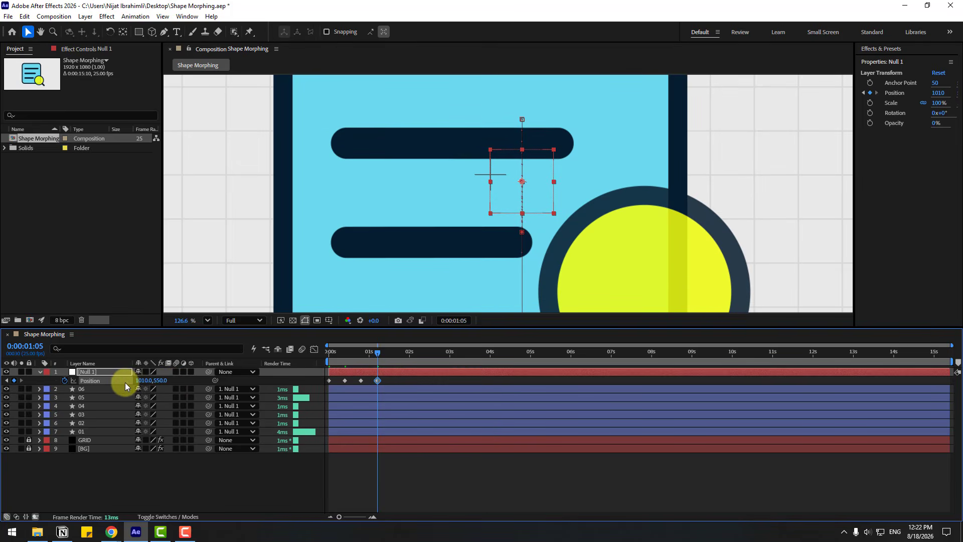
pyautogui.hotkey('shift', 'pagedown')
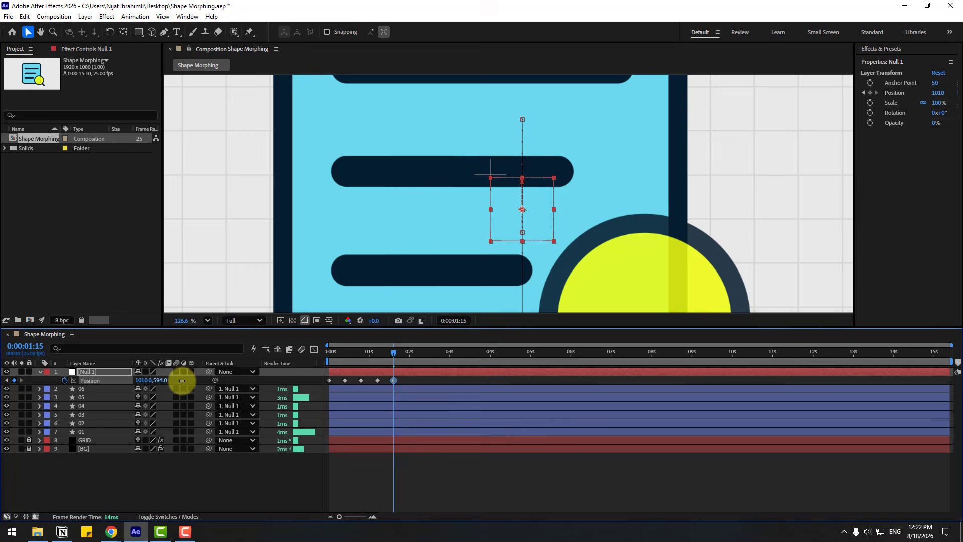
pyautogui.hotkey('shift', 'pagedown')
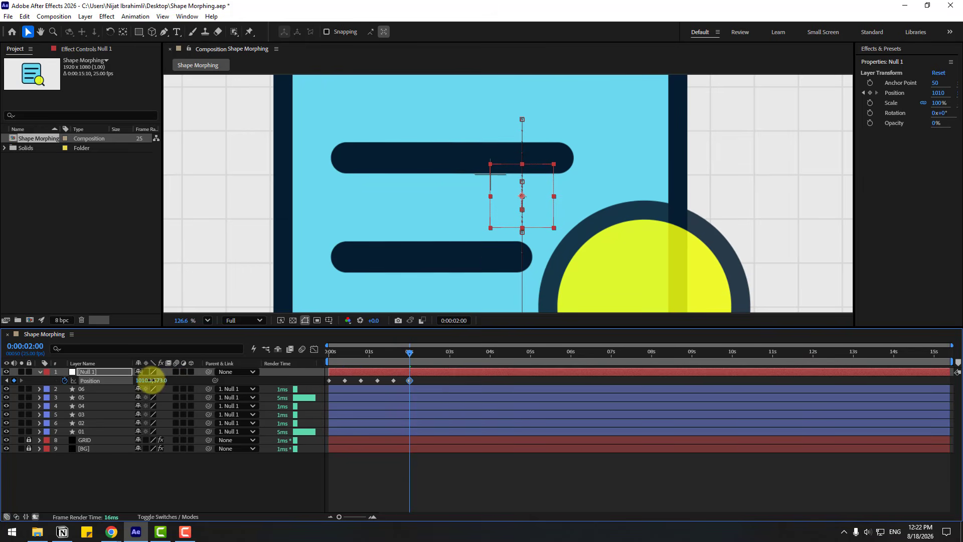
pyautogui.scroll(-5, 467, 243)
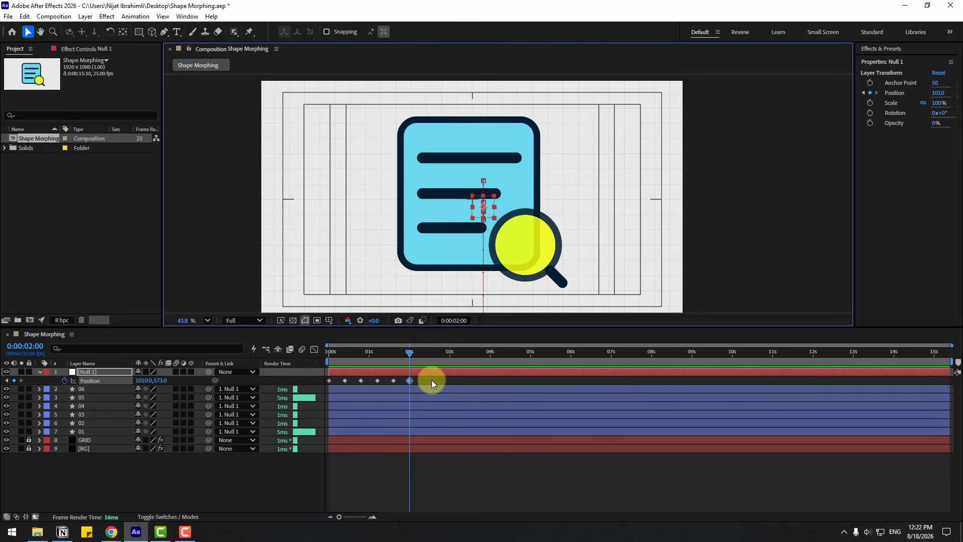
# Apply Easy Ease to all of Null 1's Position keyframes and preview the bounce animation.
pyautogui.moveTo(432, 381); pyautogui.dragTo(321, 392)
pyautogui.rightClick(329, 380)
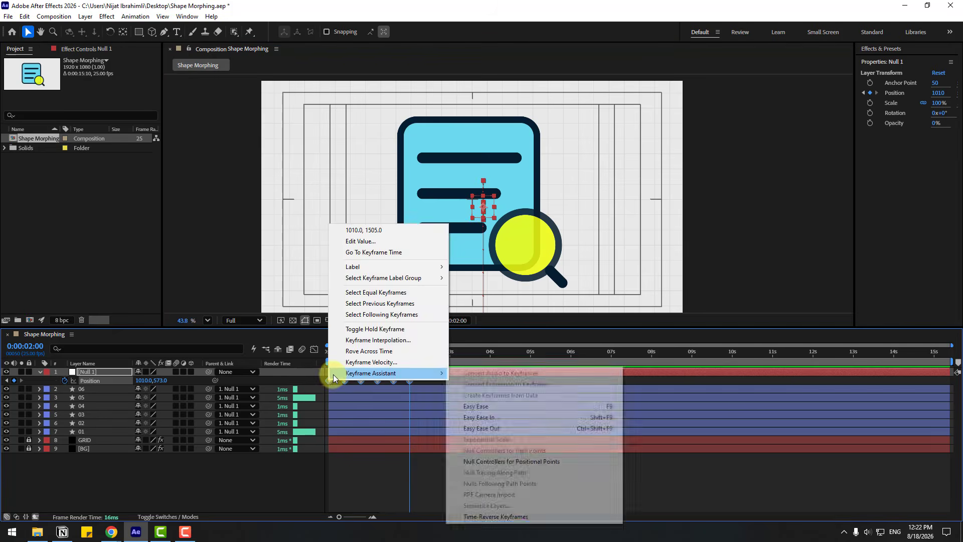
pyautogui.click(489, 406)
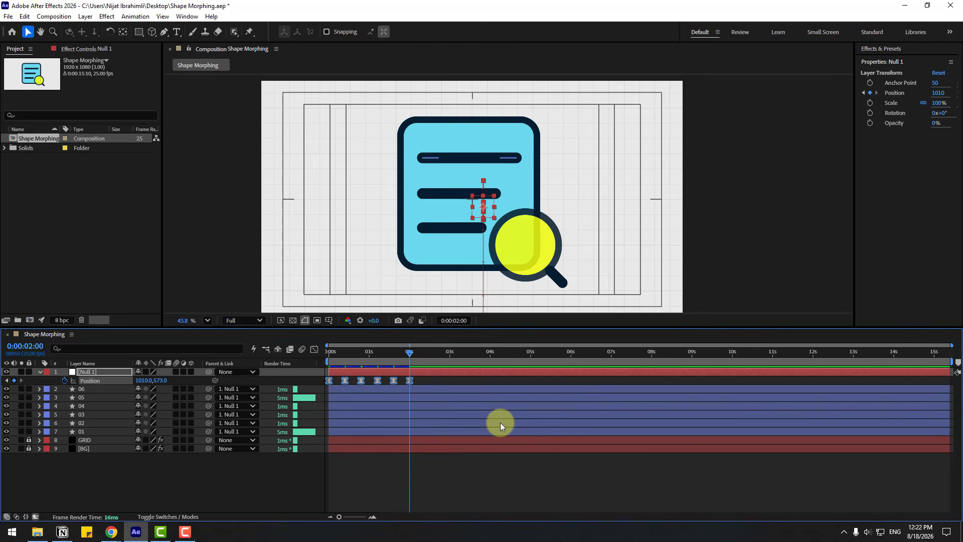
pyautogui.press('space')
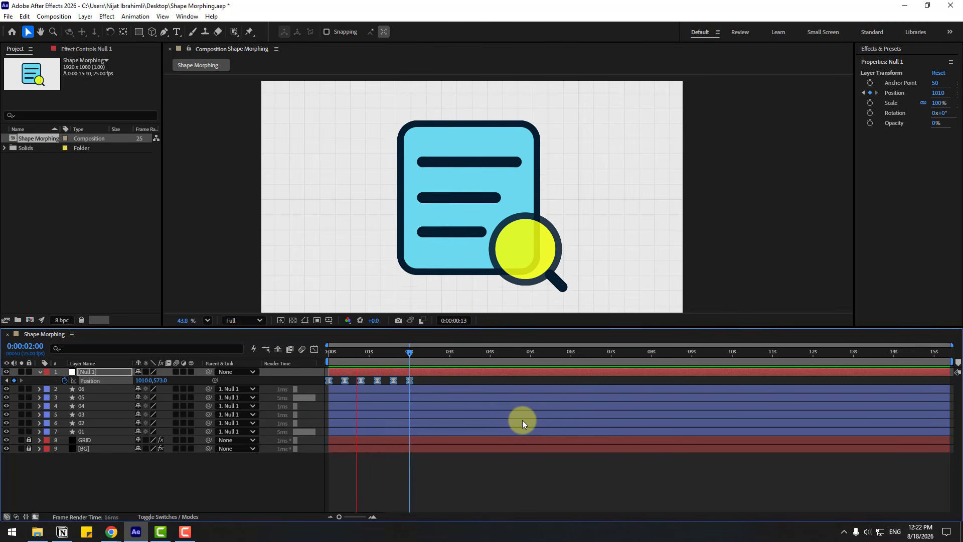
pyautogui.press('space')
# Move the current time to 0:00:02:09 and hide the magnifying glass layers 05 and 06.
pyautogui.click(425, 354)
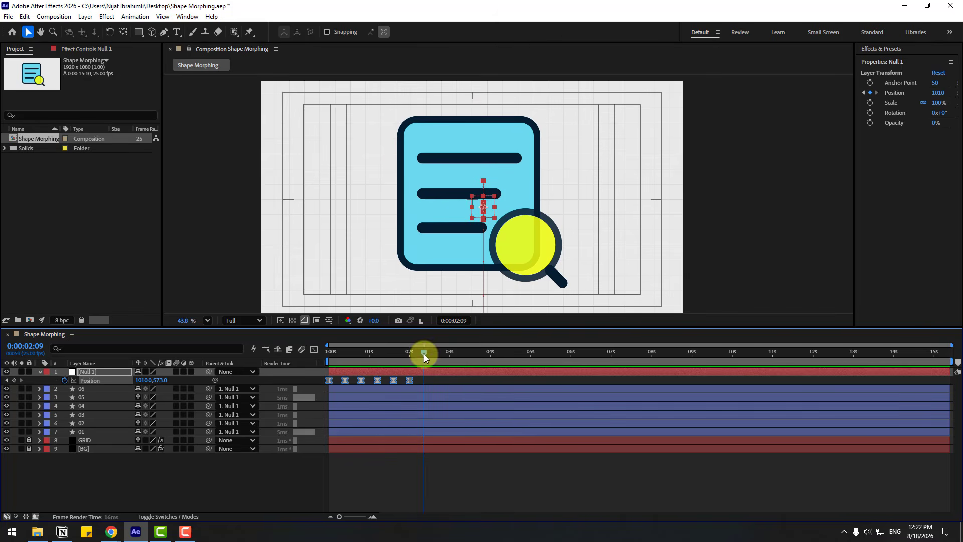
pyautogui.click(212, 482)
pyautogui.click(522, 263)
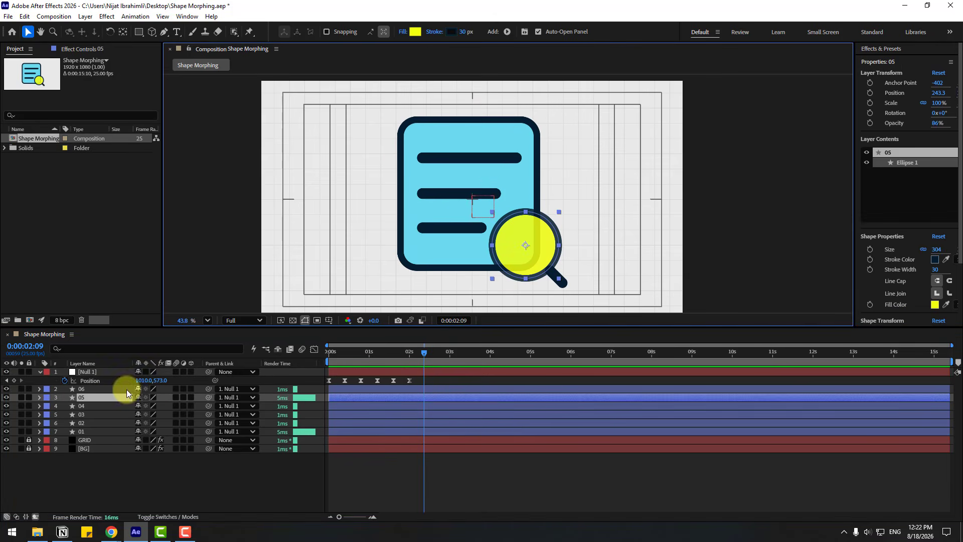
pyautogui.click(7, 397)
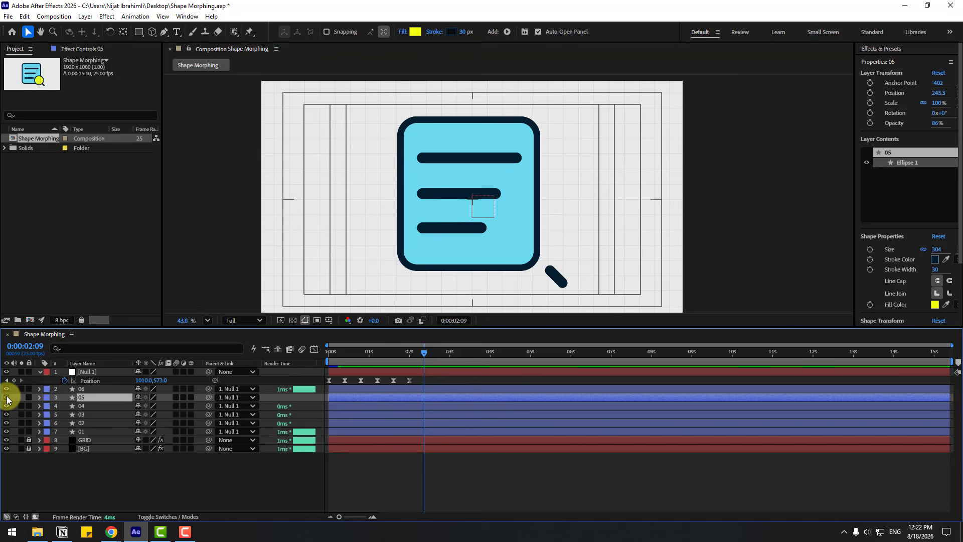
pyautogui.click(75, 389)
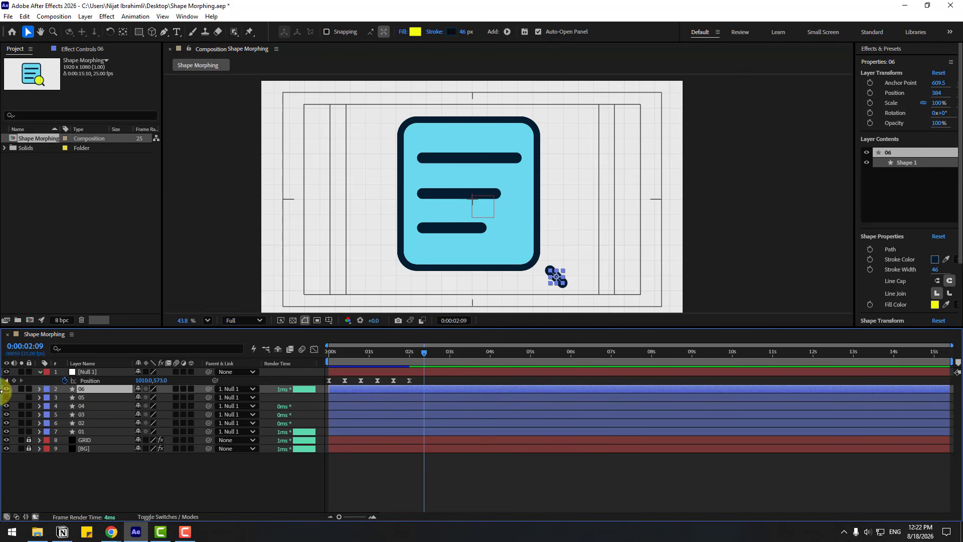
pyautogui.click(6, 389)
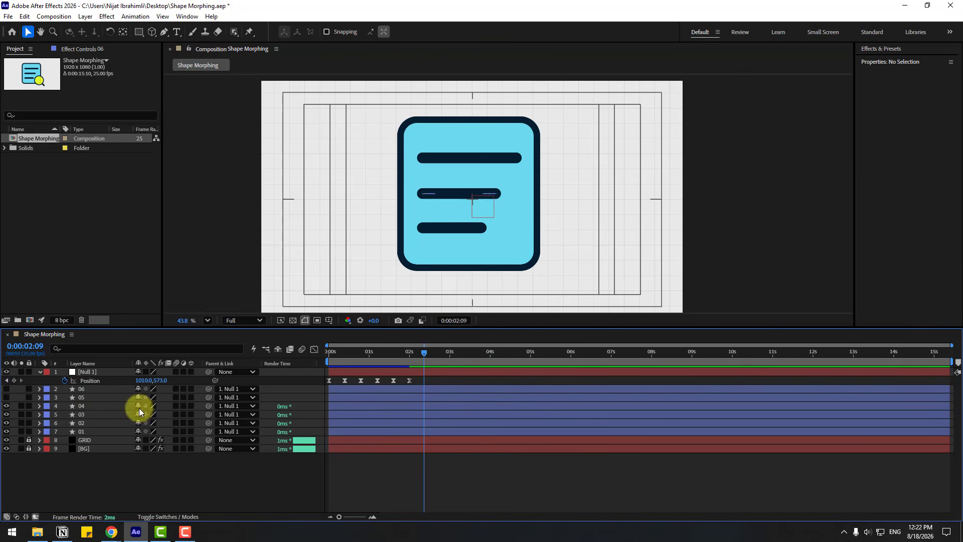
# Parent the three text-line layers 02, 03 and 04 to the document shape layer 01.
pyautogui.click(469, 161)
pyautogui.click(80, 405)
pyautogui.keyDown('ctrl'); pyautogui.click(85, 415); pyautogui.keyUp('ctrl')
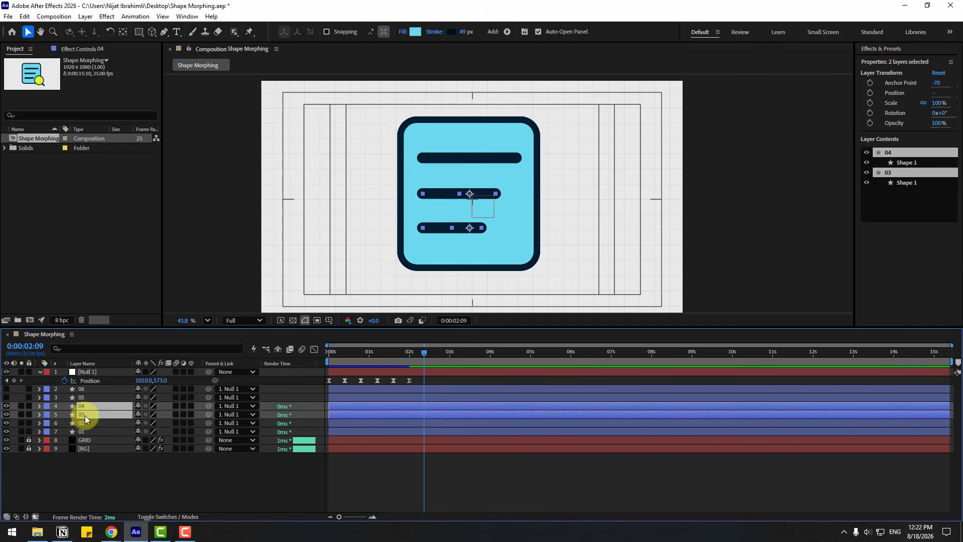
pyautogui.keyDown('ctrl'); pyautogui.click(83, 423); pyautogui.keyUp('ctrl')
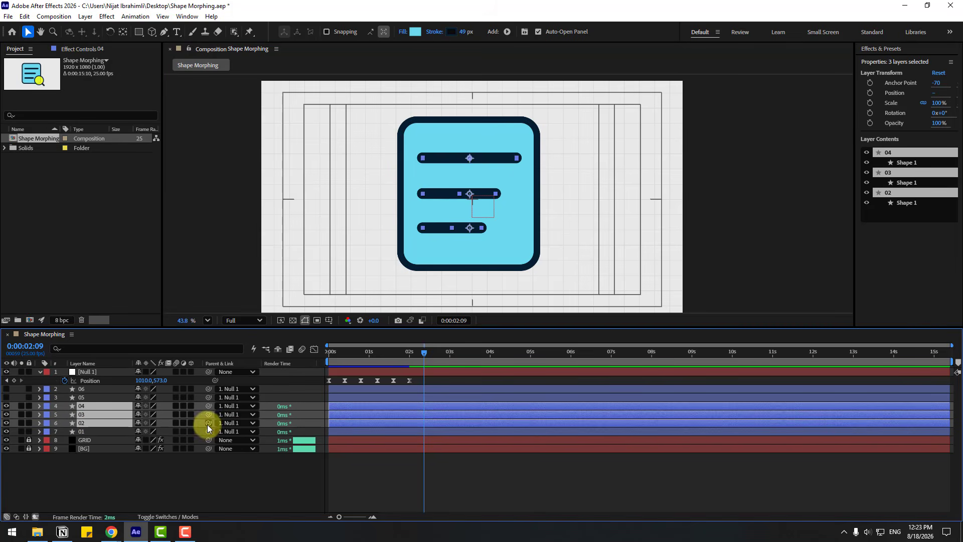
pyautogui.moveTo(164, 428); pyautogui.dragTo(81, 434)
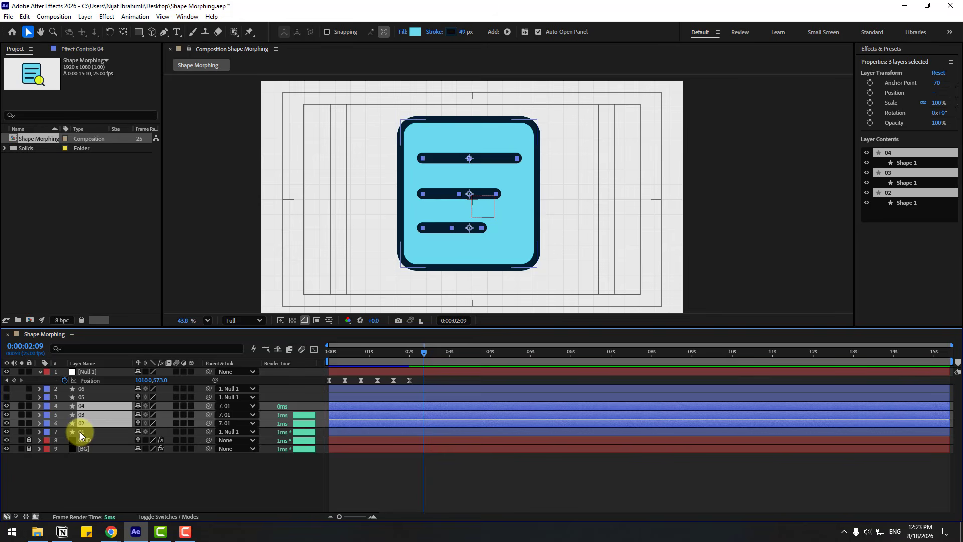
# Unlink the document layer 01's Scale dimensions and set a starting Scale keyframe of 70, 100% at 0:00:00:00.
pyautogui.click(80, 432)
pyautogui.click(448, 147)
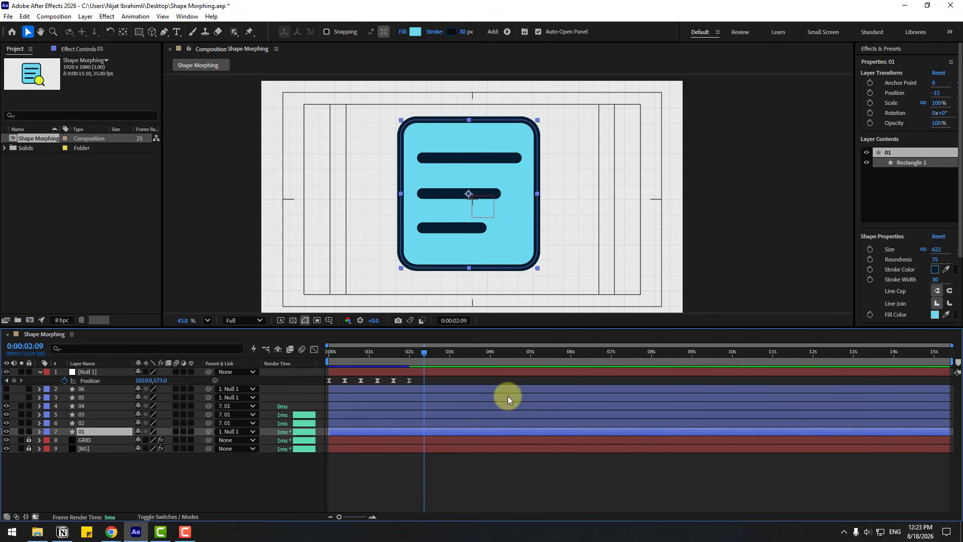
pyautogui.press('s')
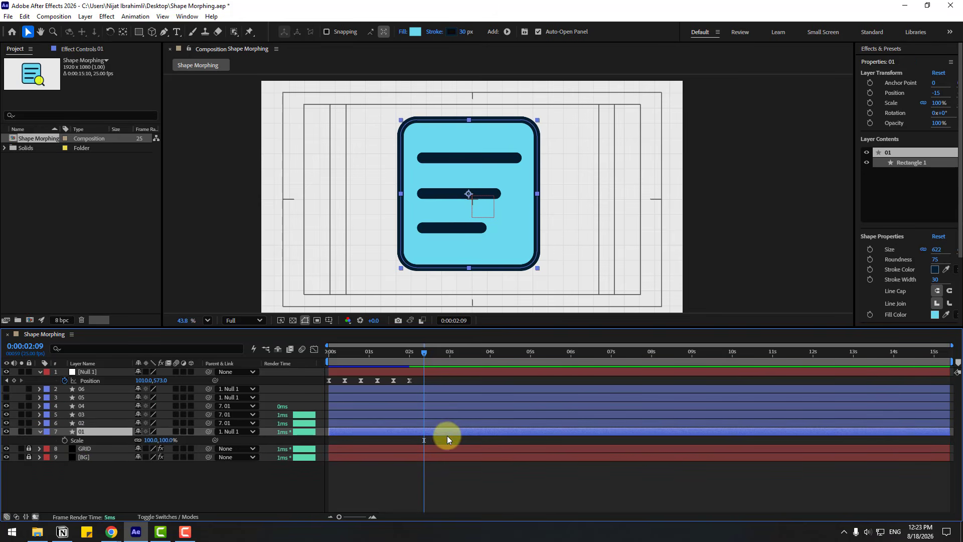
pyautogui.click(138, 440)
pyautogui.moveTo(389, 351); pyautogui.dragTo(369, 351)
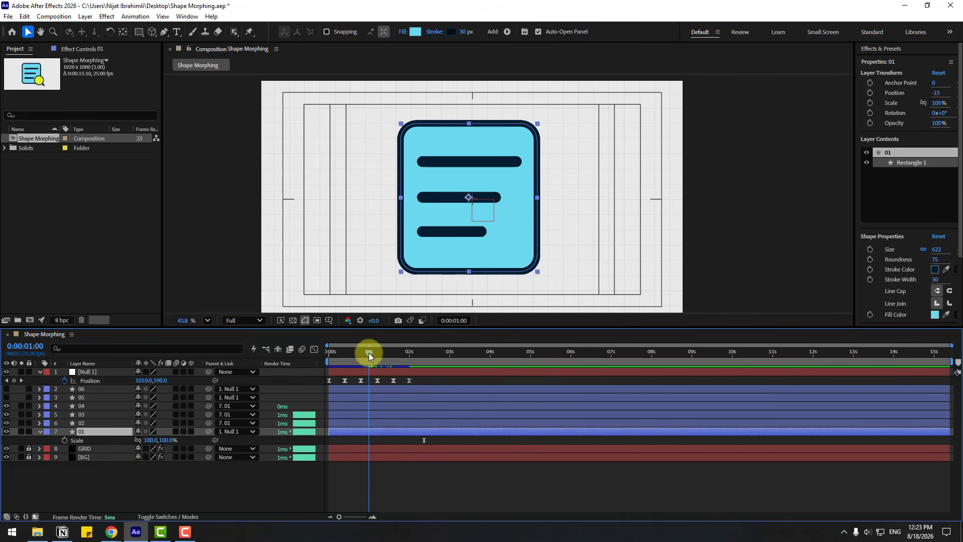
pyautogui.moveTo(150, 443); pyautogui.dragTo(136, 439)
pyautogui.moveTo(376, 378); pyautogui.dragTo(329, 351)
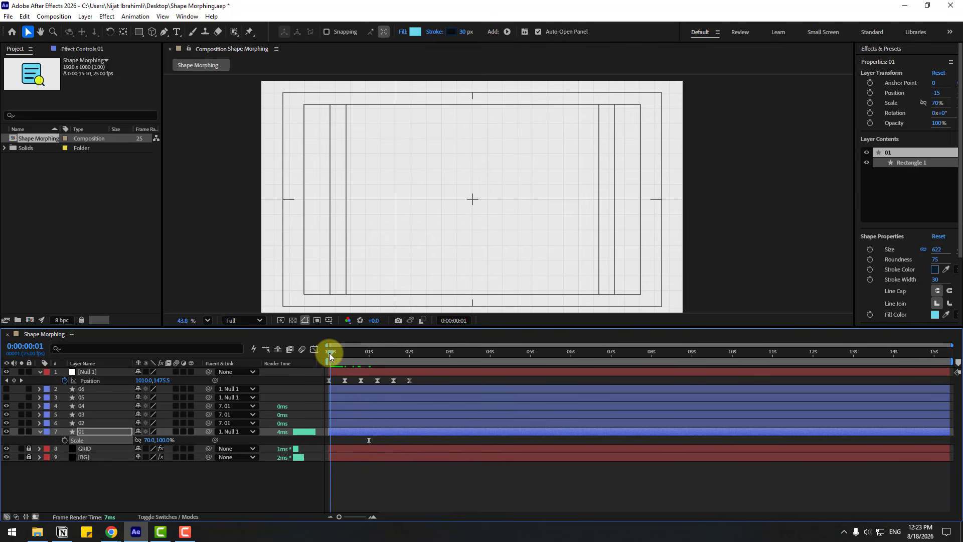
pyautogui.click(64, 441)
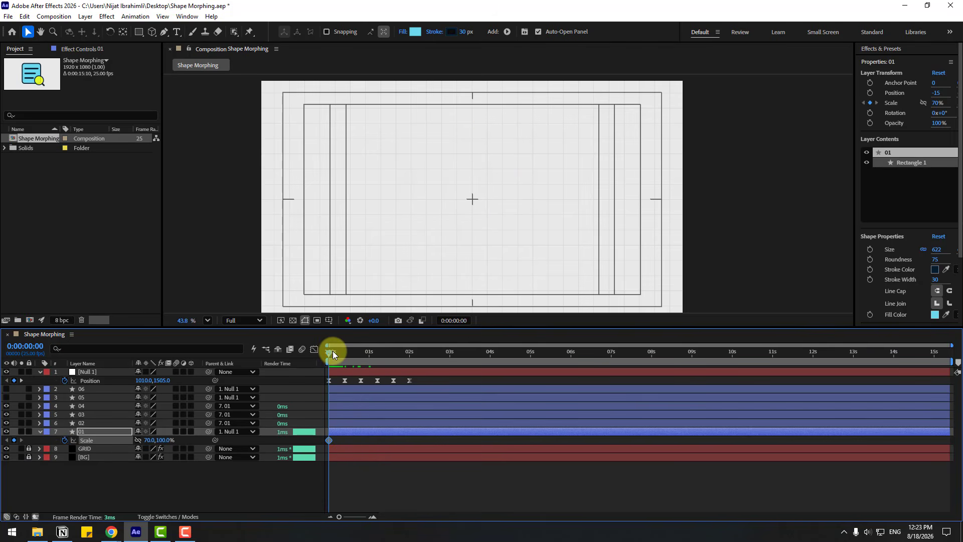
# Add Scale keyframes to layer 01 of 110, 90% at 0:00:00:10 and 95, 105% at 0:00:00:20.
pyautogui.moveTo(333, 354); pyautogui.dragTo(345, 354)
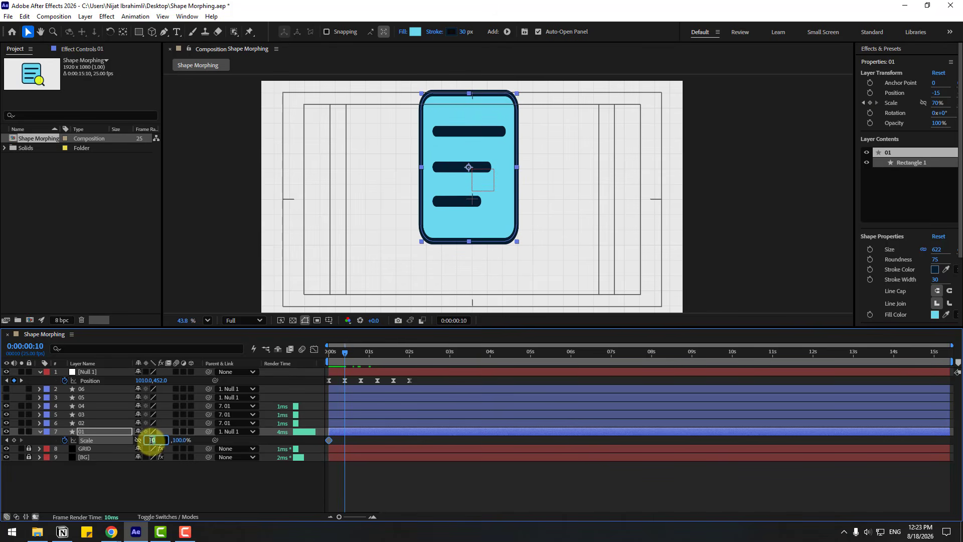
pyautogui.press('Return')
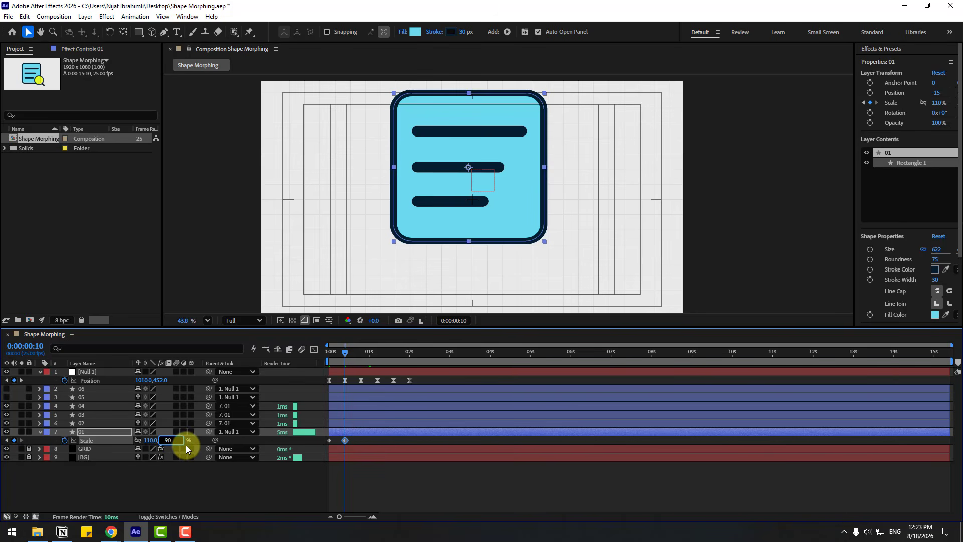
pyautogui.moveTo(346, 352); pyautogui.dragTo(361, 356)
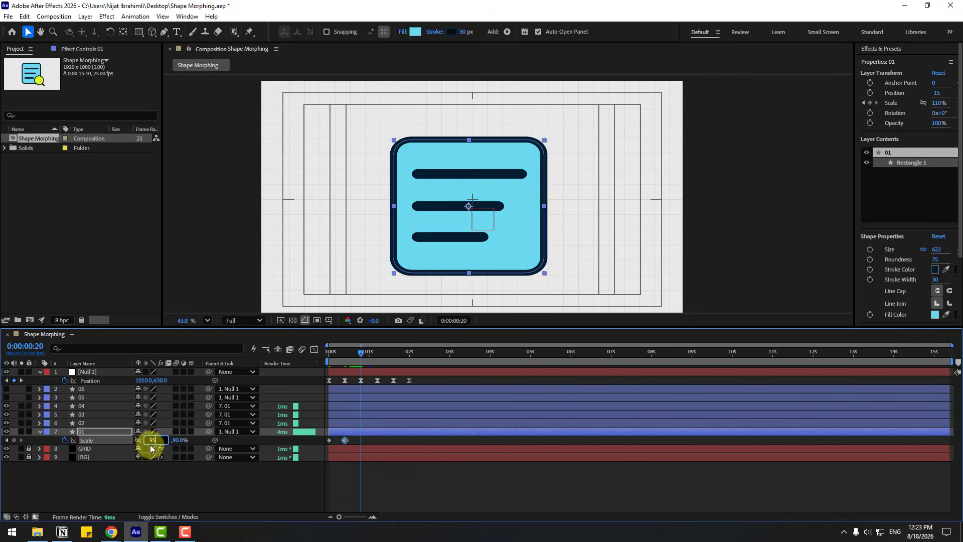
pyautogui.write('95')
pyautogui.press('Return')
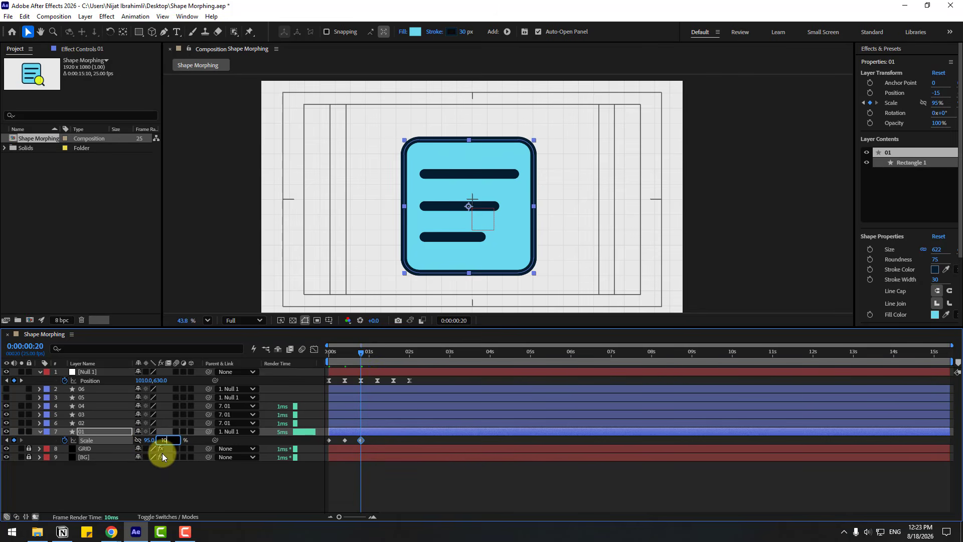
pyautogui.write('105')
pyautogui.press('Return')
# Add a final Scale keyframe of 100, 100% to layer 01 at 0:00:01:05.
pyautogui.moveTo(361, 352); pyautogui.dragTo(377, 353)
pyautogui.click(149, 440)
pyautogui.write('100')
pyautogui.press('Return')
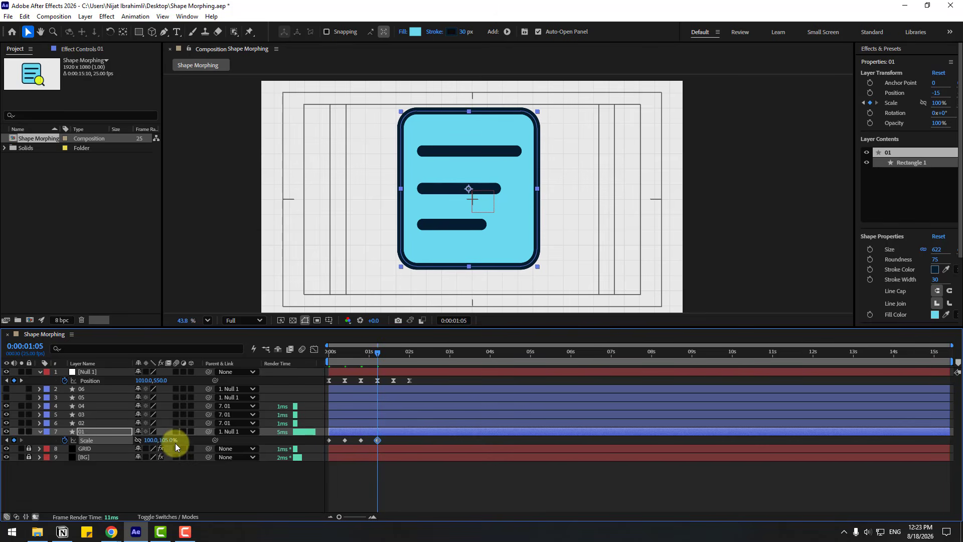
pyautogui.write('100')
pyautogui.press('Return')
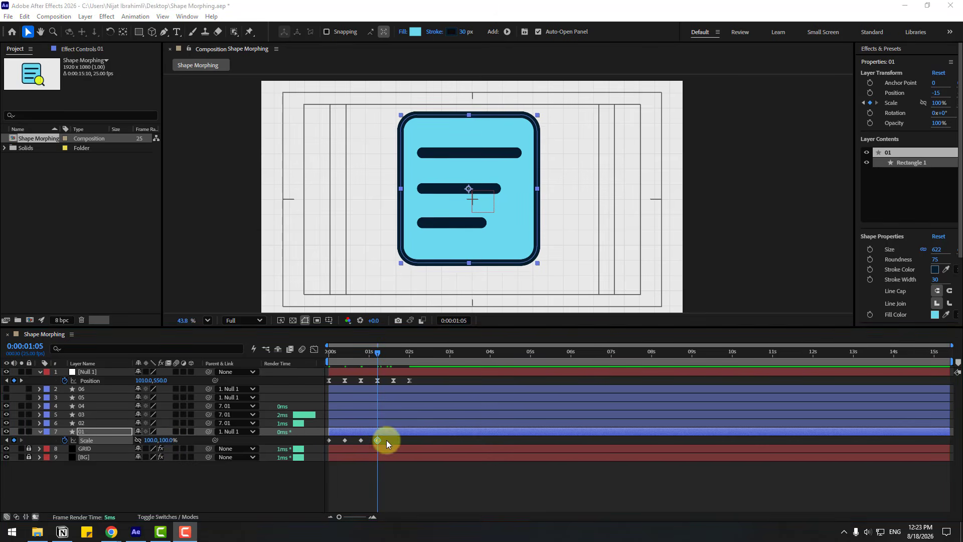
# Apply Easy Ease to all four of layer 01's Scale keyframes and preview the squash and stretch.
pyautogui.moveTo(387, 438); pyautogui.dragTo(325, 441)
pyautogui.rightClick(325, 443)
pyautogui.moveTo(439, 376)
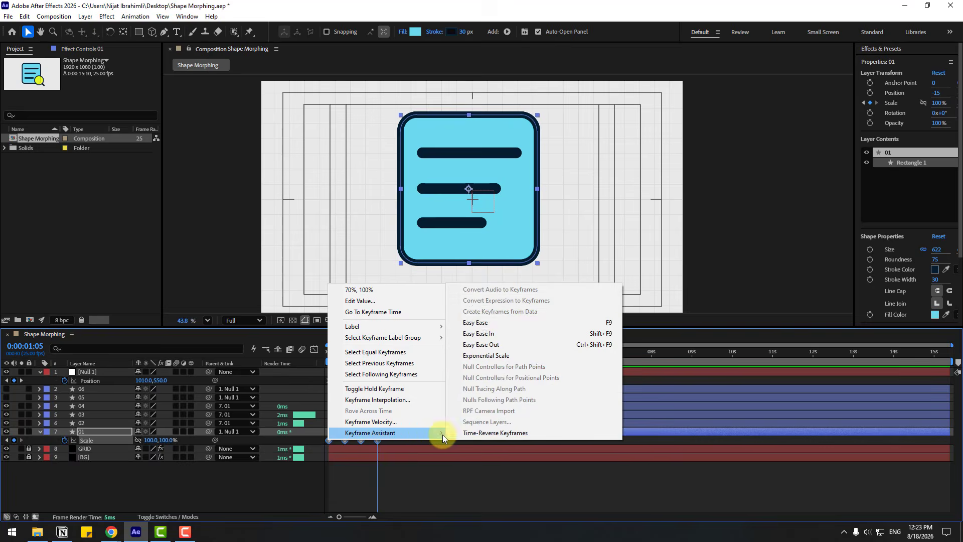
pyautogui.click(472, 324)
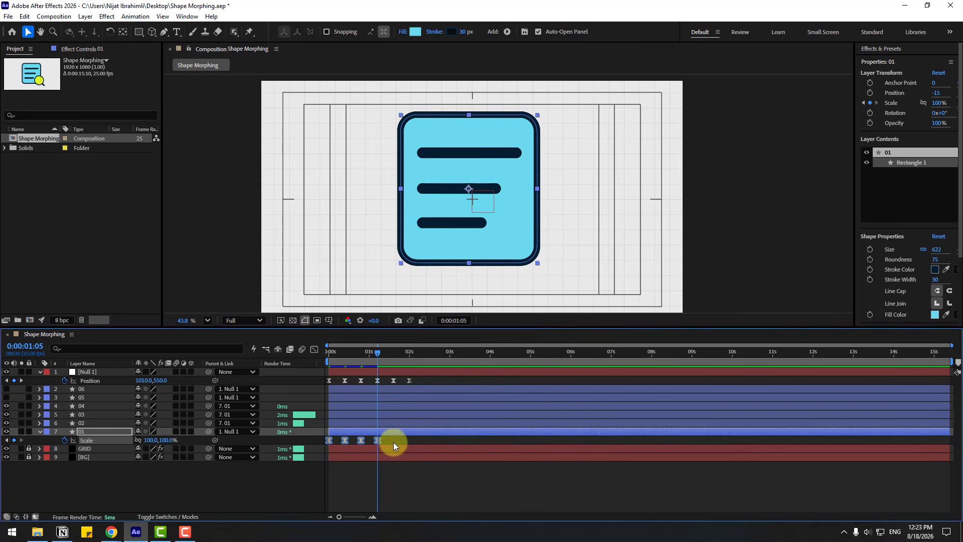
pyautogui.press('space')
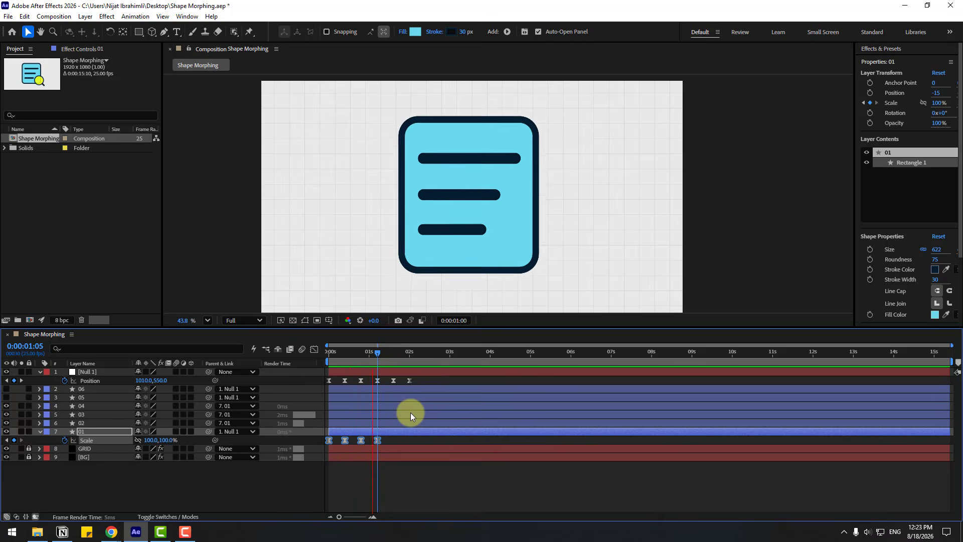
pyautogui.press('space')
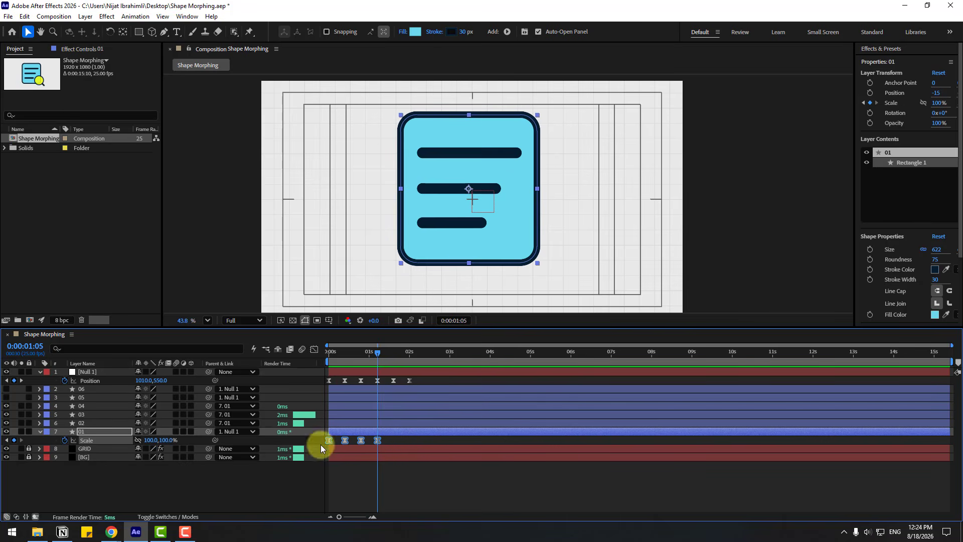
# Spread layer 01's Scale keyframes over a longer span starting slightly after Null 1's first Position keyframe, and preview the motion.
pyautogui.moveTo(379, 443); pyautogui.dragTo(403, 443)
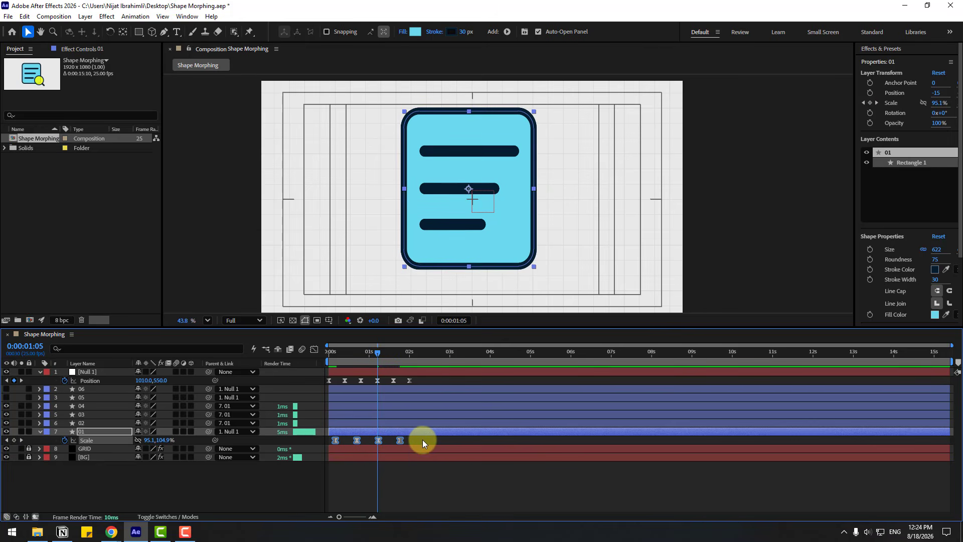
pyautogui.press('space')
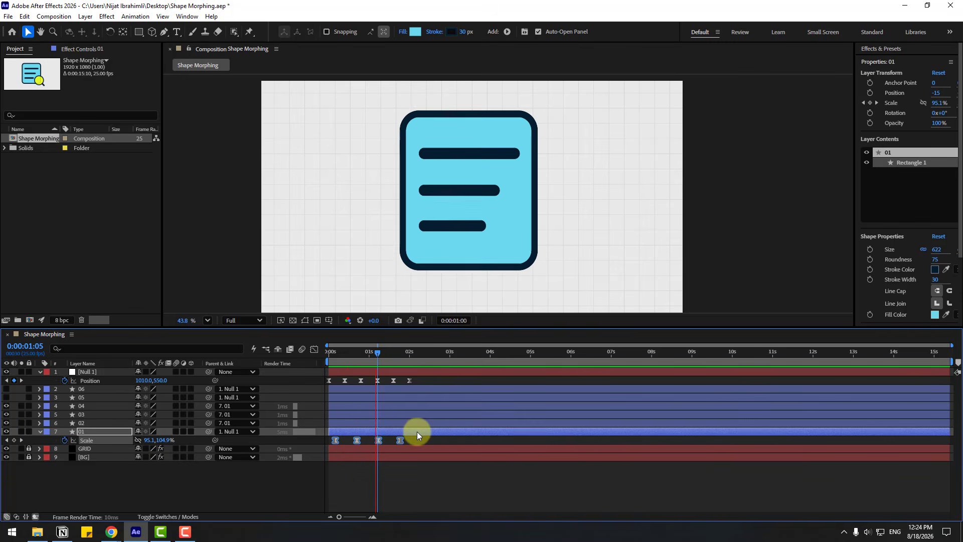
pyautogui.press('space')
# Compress Null 1's Position and layer 01's Scale keyframes together to end just before 0:00:01:15, and preview the faster bounce.
pyautogui.moveTo(422, 375); pyautogui.dragTo(326, 447)
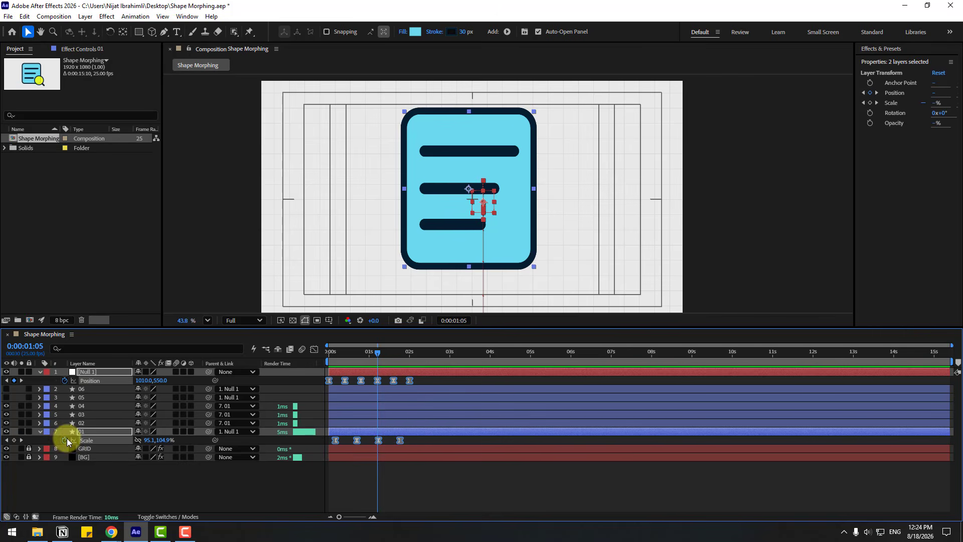
pyautogui.moveTo(409, 380)
pyautogui.mouseDown()
pyautogui.moveTo(420, 380)
pyautogui.moveTo(391, 380)
pyautogui.mouseUp()
pyautogui.press('space')
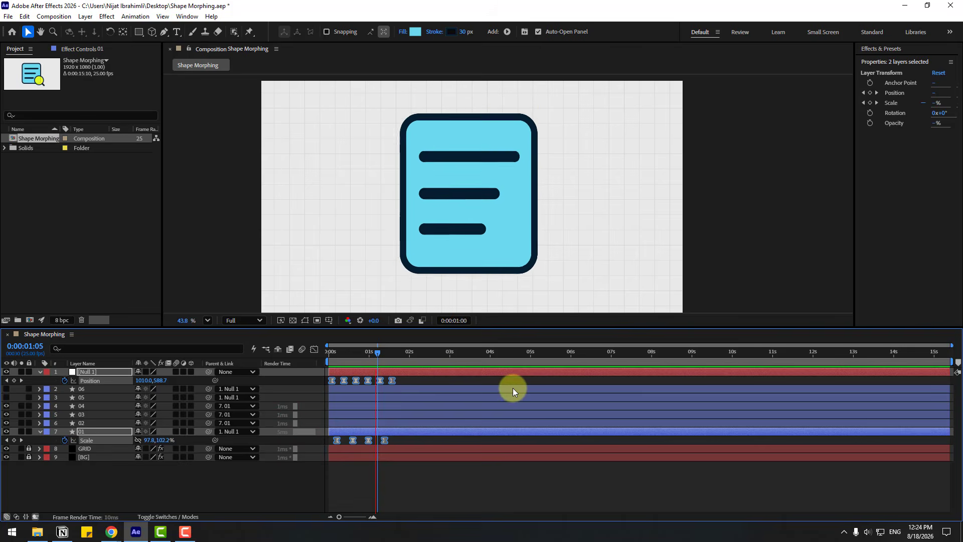
pyautogui.click(418, 486)
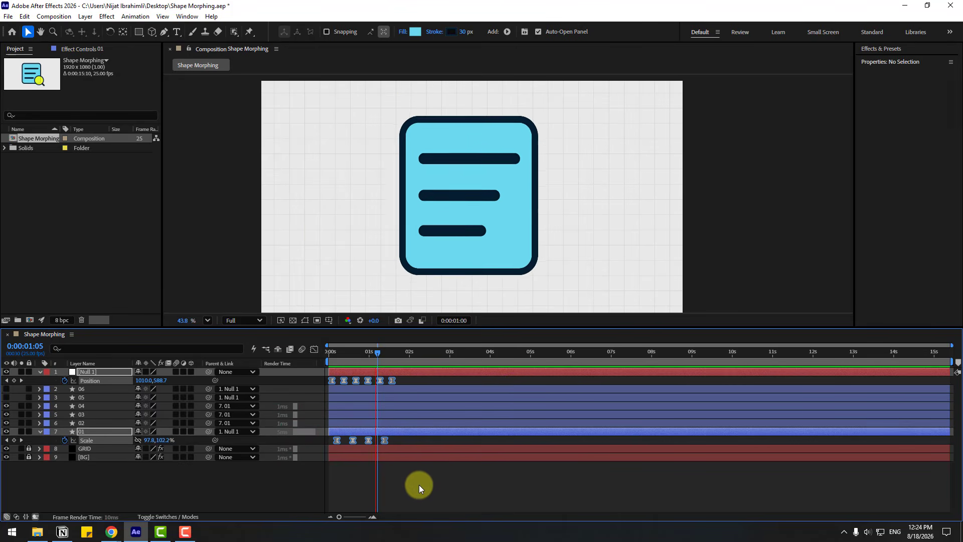
pyautogui.press('space')
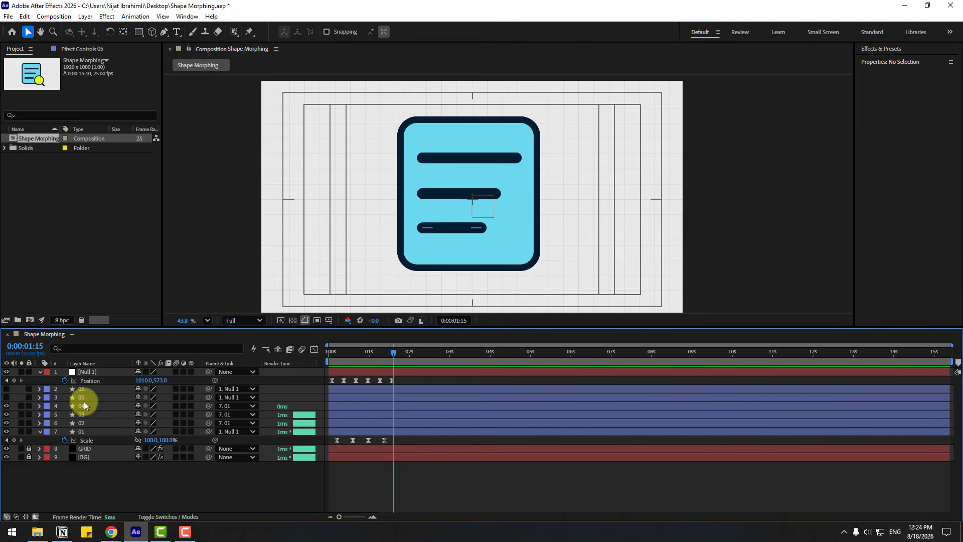
# Unhide the magnifier's circle layer 05 and set its Scale to 0% at 0:00:01:15.
pyautogui.click(84, 399)
pyautogui.click(6, 397)
pyautogui.scroll(4, 592, 242)
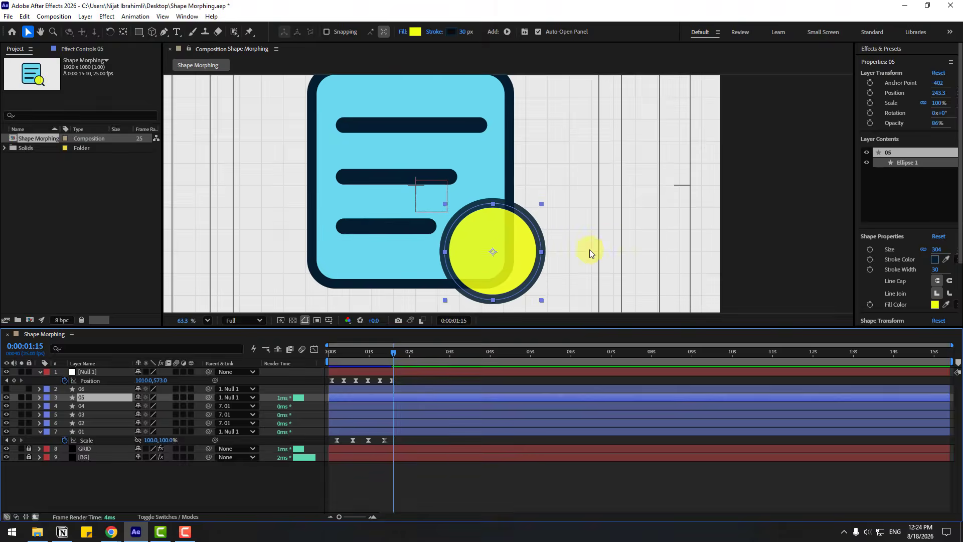
pyautogui.press('s')
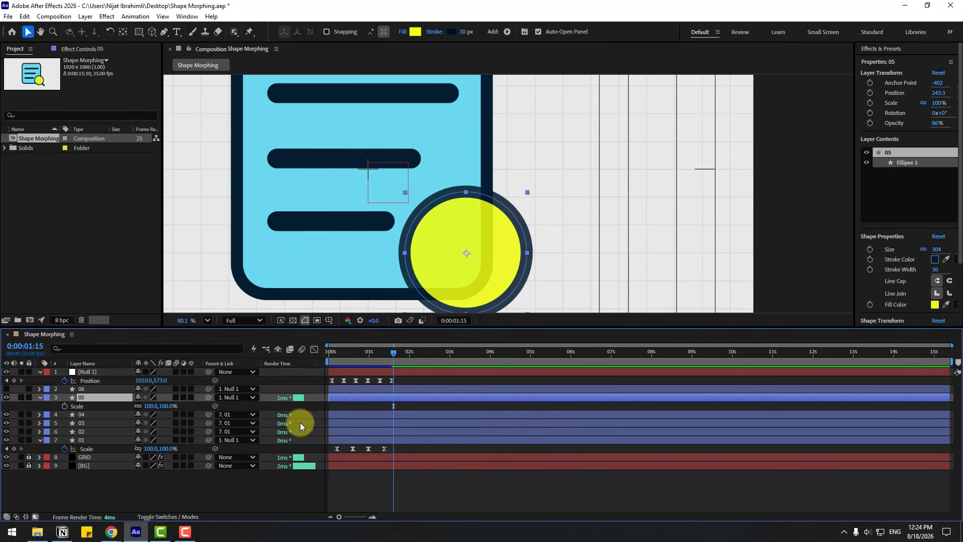
pyautogui.click(154, 406)
pyautogui.write('00')
pyautogui.press('Return')
# Start layer 05 at 0:00:01:15 and keyframe its Scale from 0% there to 110% at 0:00:02:00.
pyautogui.moveTo(342, 397); pyautogui.dragTo(408, 402)
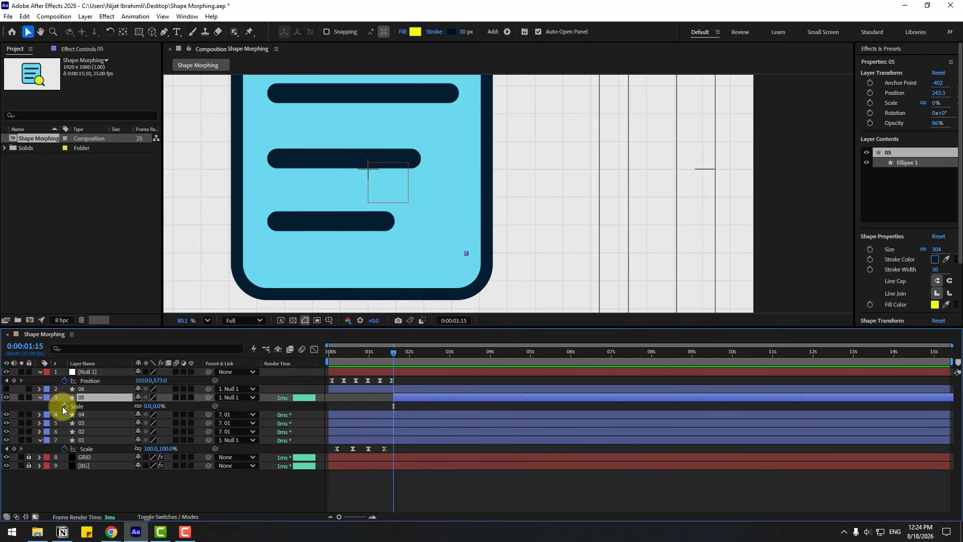
pyautogui.click(65, 407)
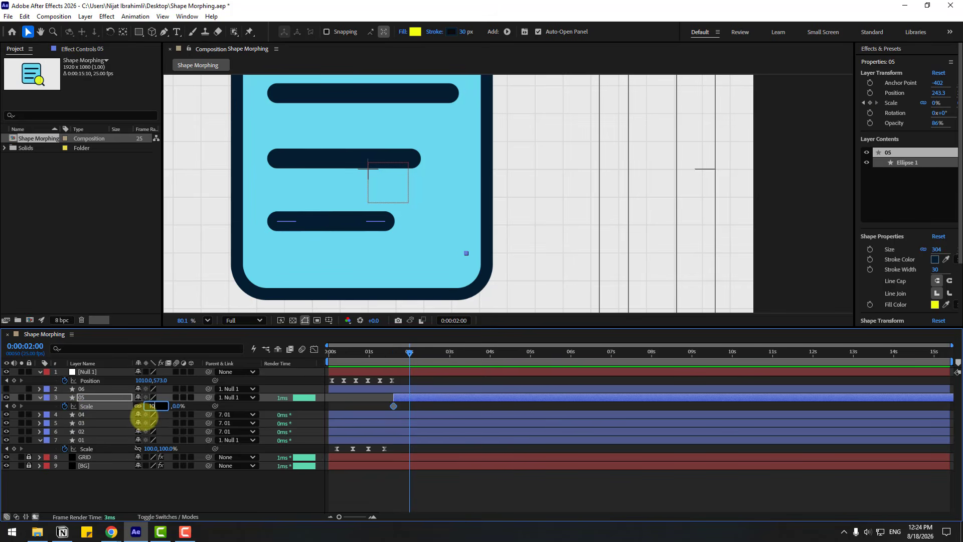
pyautogui.press('Return')
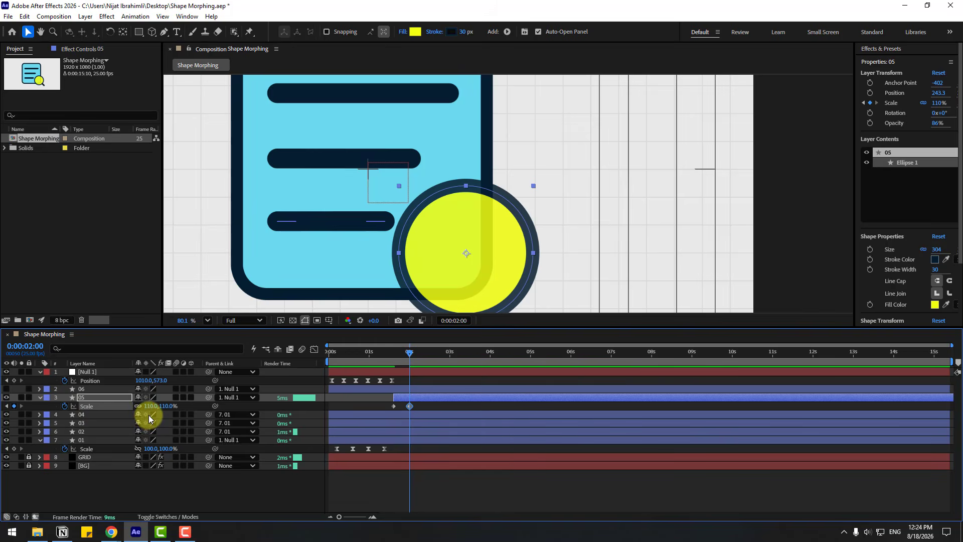
# Add settling Scale keyframes to layer 05: 95% at 0:00:02:10, 102% at 0:00:02:20 and 100% at 0:00:03:05.
pyautogui.hotkey('shift', 'pagedown')
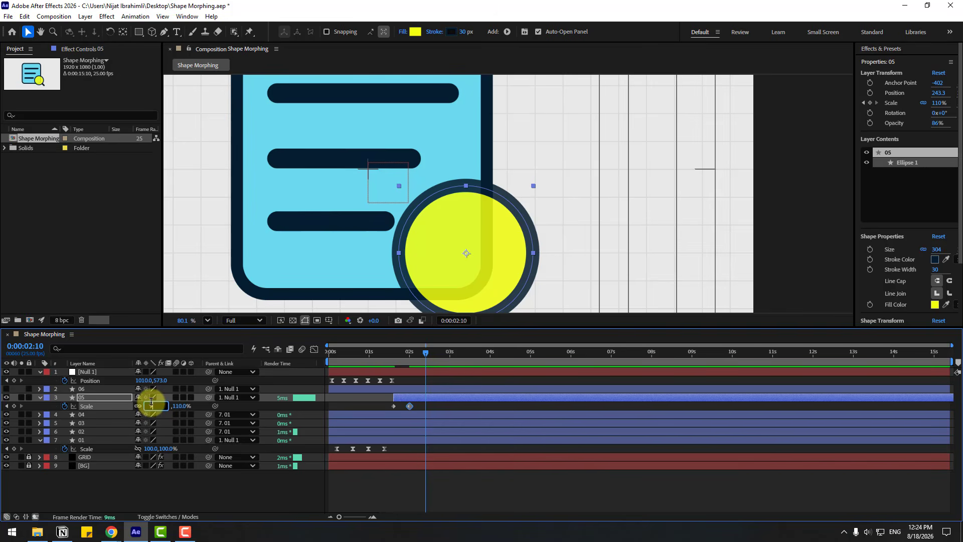
pyautogui.write('95')
pyautogui.press('Return')
pyautogui.hotkey('shift', 'pagedown')
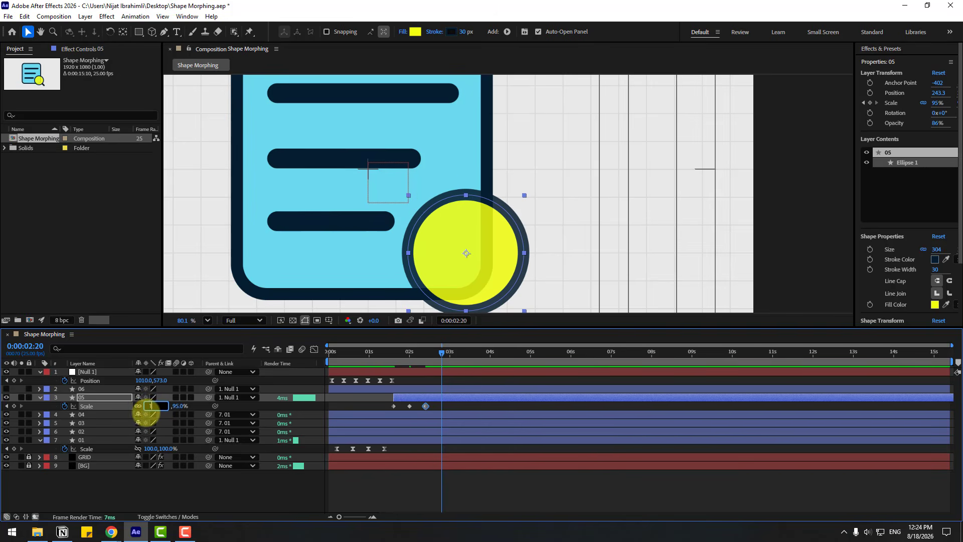
pyautogui.press('Return')
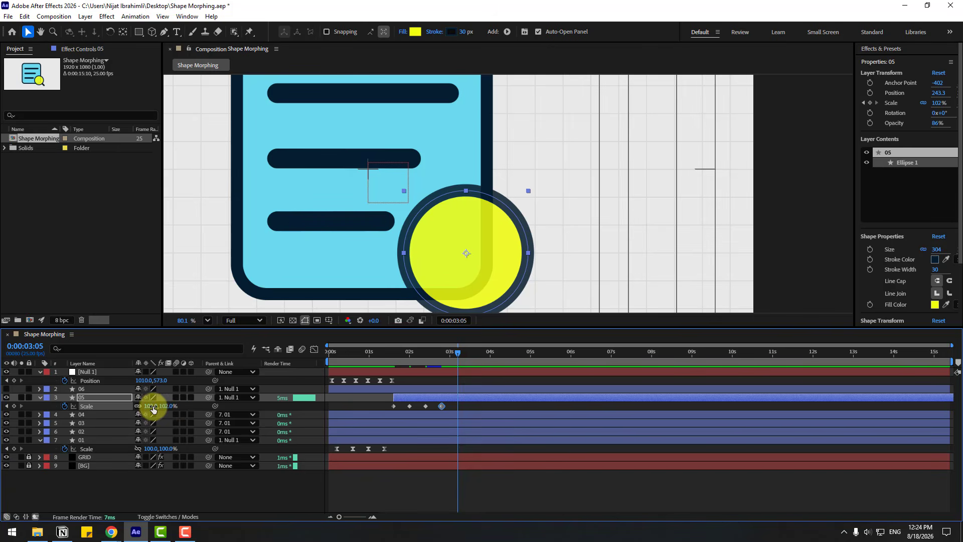
pyautogui.click(152, 406)
pyautogui.write('100')
pyautogui.press('Return')
# Apply Easy Ease to all of layer 05's Scale keyframes.
pyautogui.moveTo(467, 403); pyautogui.dragTo(389, 409)
pyautogui.rightClick(394, 408)
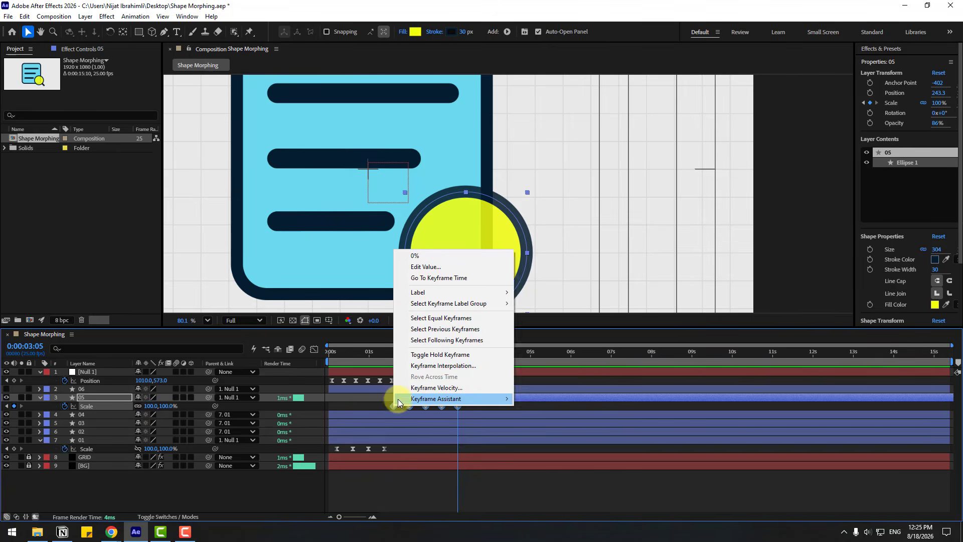
pyautogui.moveTo(401, 397)
pyautogui.click(547, 287)
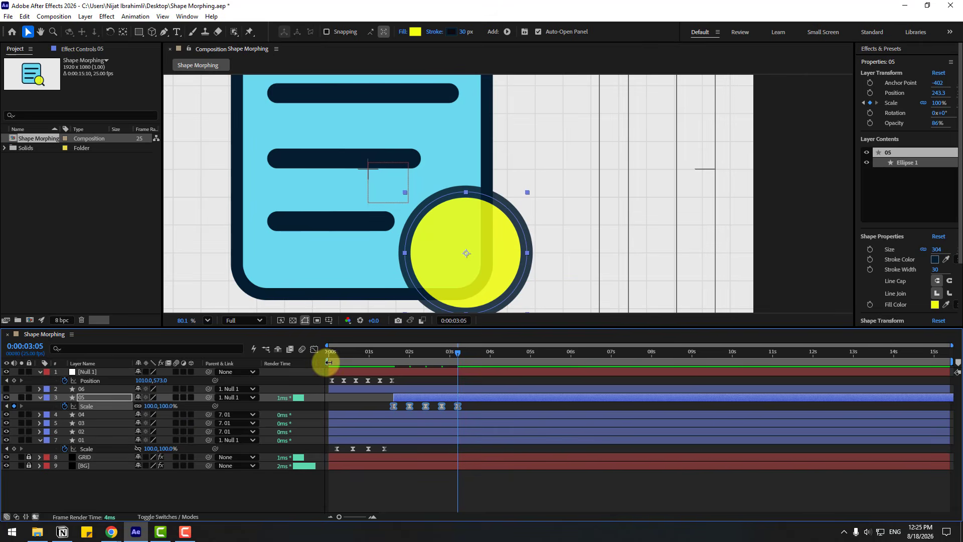
# Set the work area to begin just before 0:00:01:15 and preview the circle's pop-in.
pyautogui.moveTo(329, 362); pyautogui.dragTo(389, 362)
pyautogui.press('space')
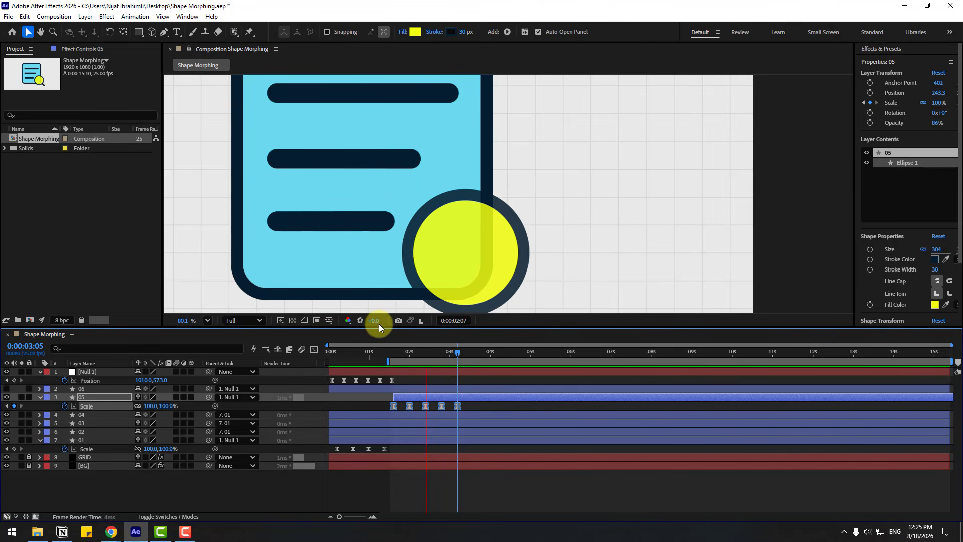
pyautogui.press('space')
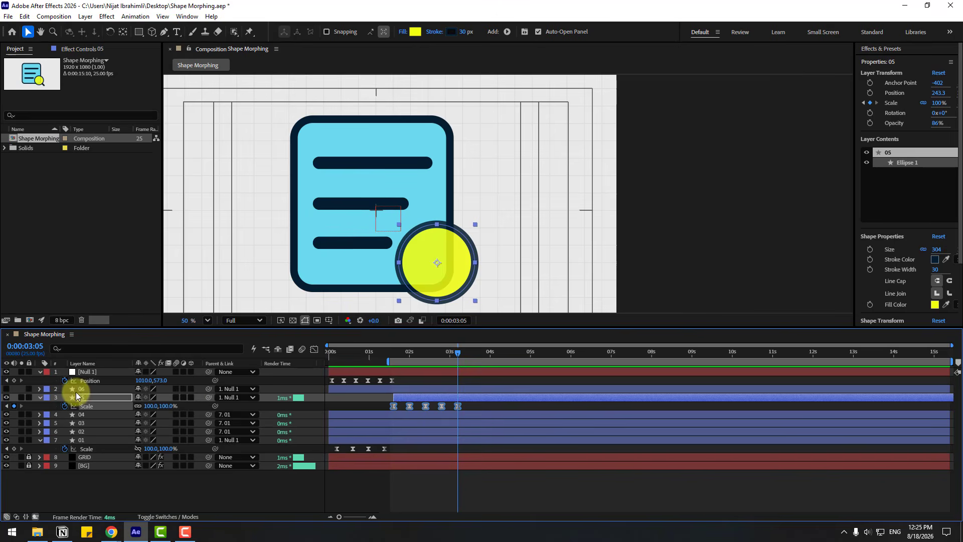
# Unhide the magnifier handle layer 06 and parent it to the circle layer 05.
pyautogui.click(77, 390)
pyautogui.click(6, 388)
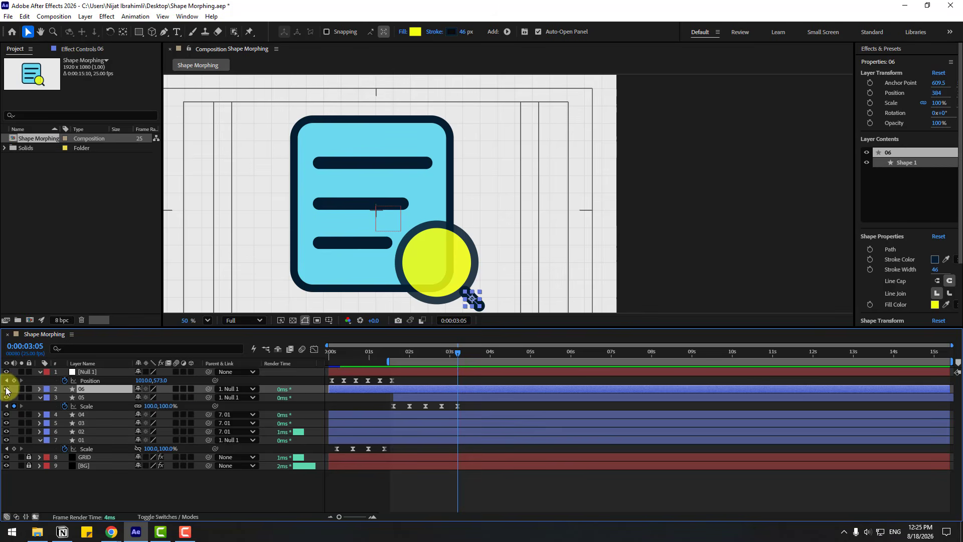
pyautogui.moveTo(208, 390); pyautogui.dragTo(81, 397)
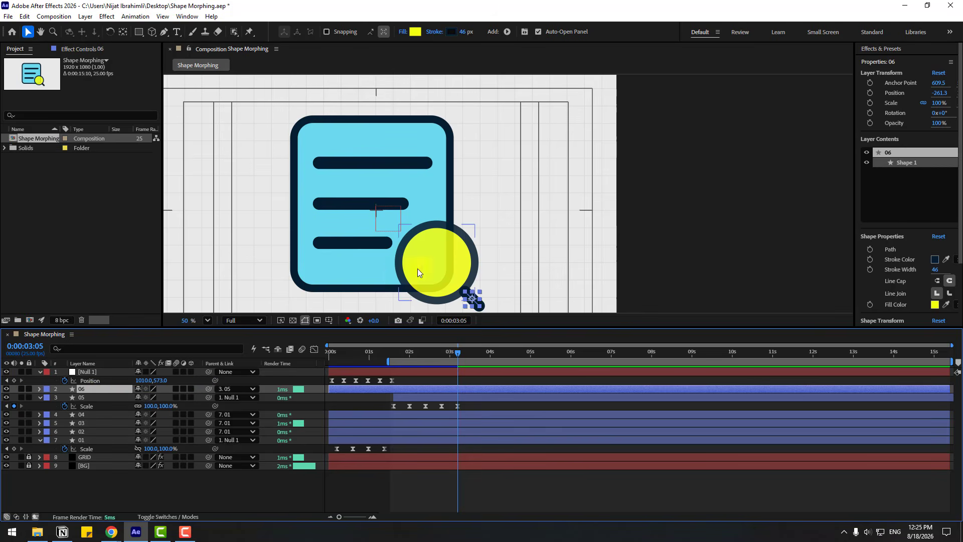
# Move layer 06's anchor point to the upper end of the magnifier handle, where it meets the circle.
pyautogui.scroll(4, 430, 283)
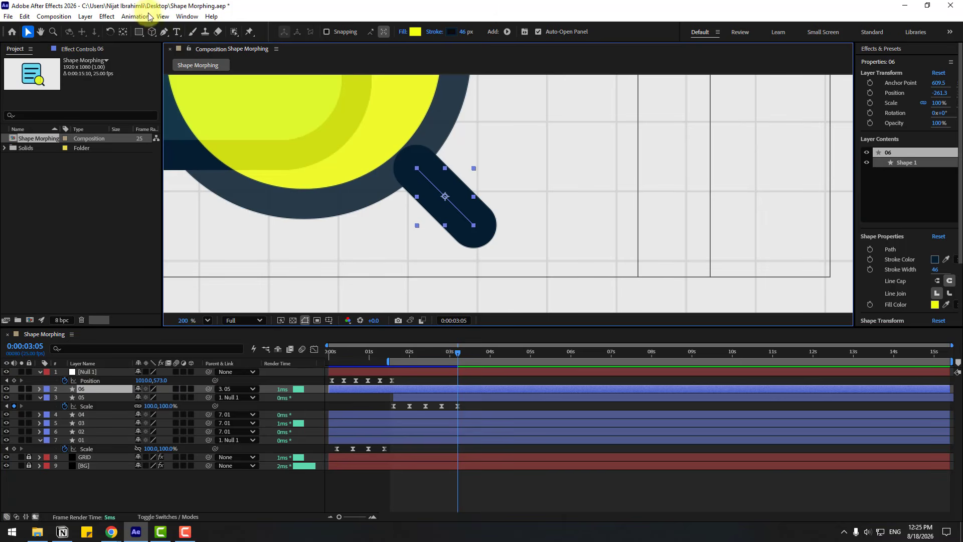
pyautogui.click(123, 32)
pyautogui.moveTo(445, 196); pyautogui.dragTo(415, 170)
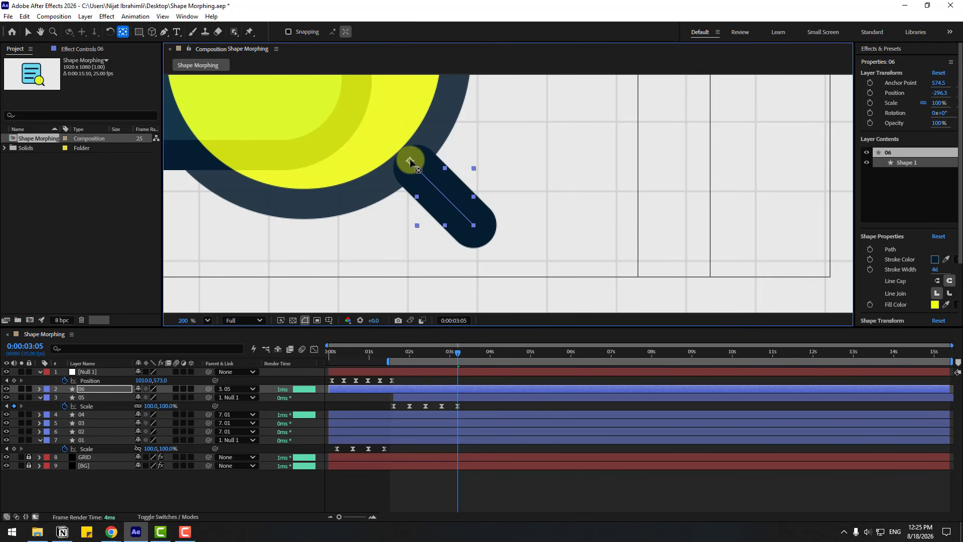
pyautogui.press('v')
# Set the magnifier handle's stroke color by sampling the semi-transparent ring of the magnifier circle.
pyautogui.click(453, 33)
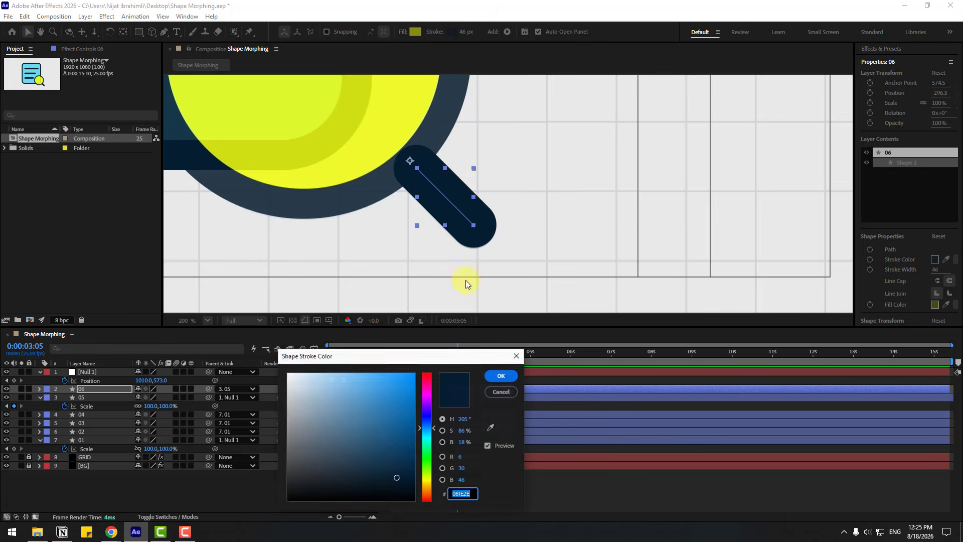
pyautogui.click(493, 427)
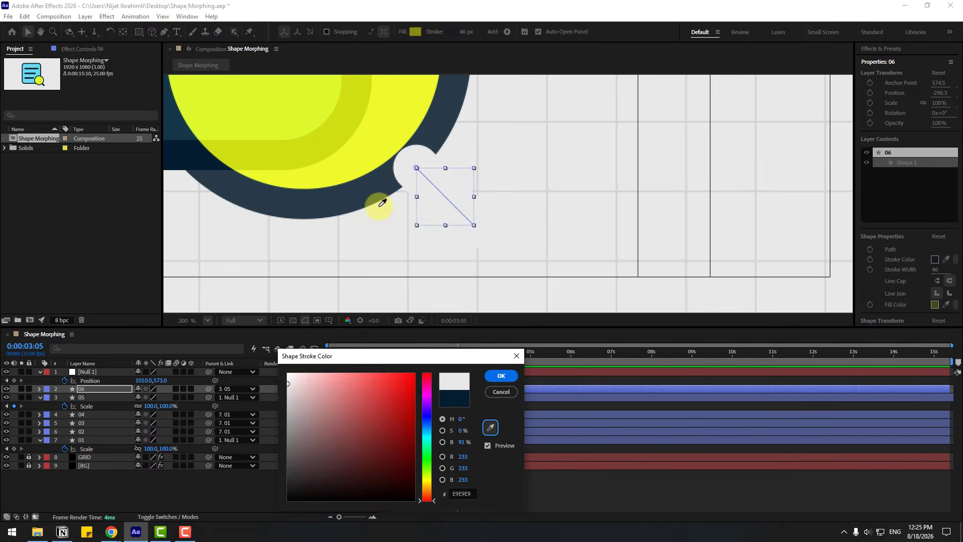
pyautogui.click(376, 194)
pyautogui.click(495, 375)
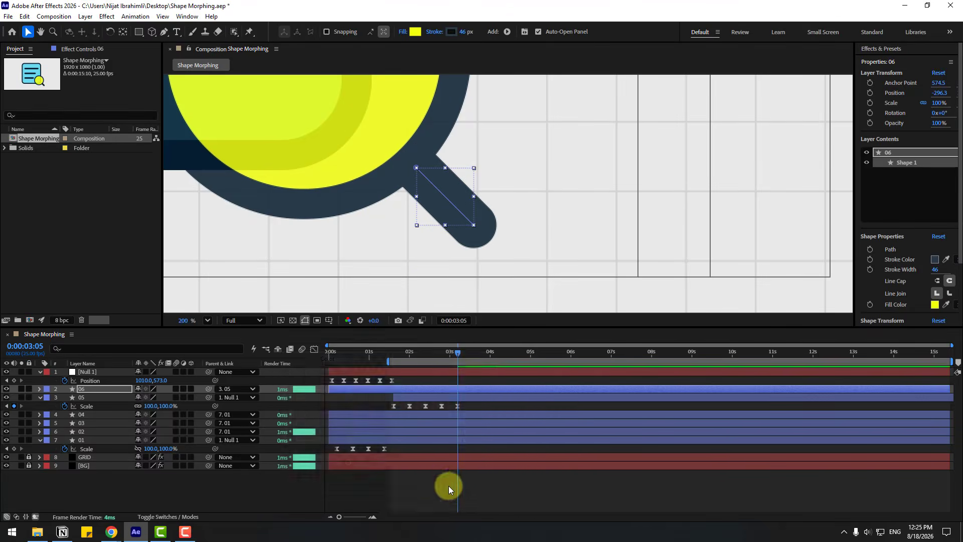
pyautogui.click(450, 488)
# Make layer 06 start at 0:00:01:15 and add a Rotation keyframe of 108° there.
pyautogui.scroll(-3, 378, 232)
pyautogui.scroll(2, 377, 232)
pyautogui.click(76, 391)
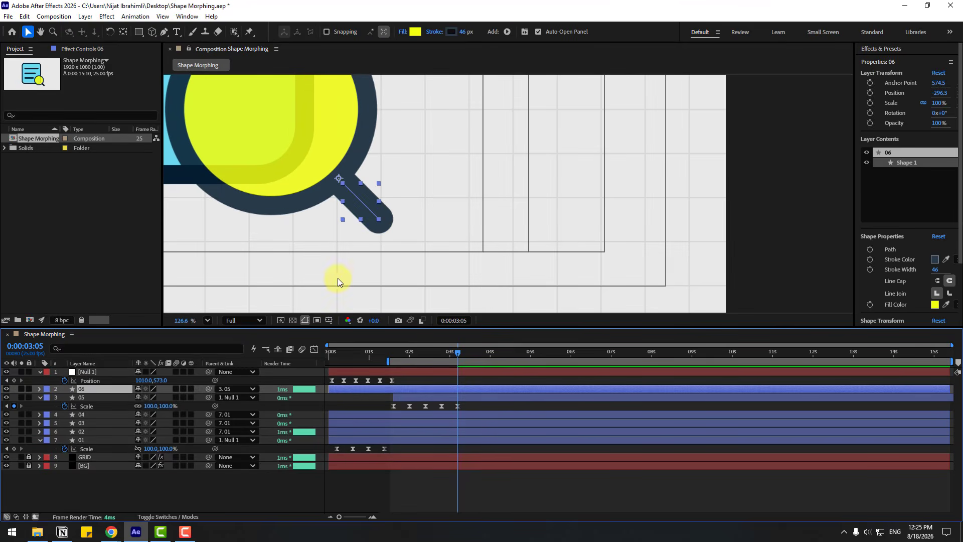
pyautogui.press('r')
pyautogui.moveTo(394, 394); pyautogui.dragTo(411, 393)
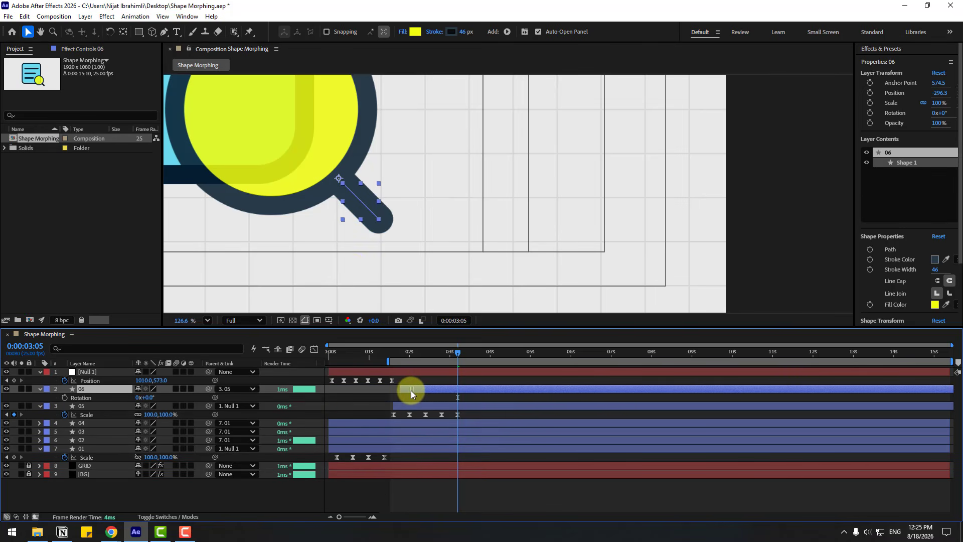
pyautogui.moveTo(155, 393); pyautogui.dragTo(201, 392)
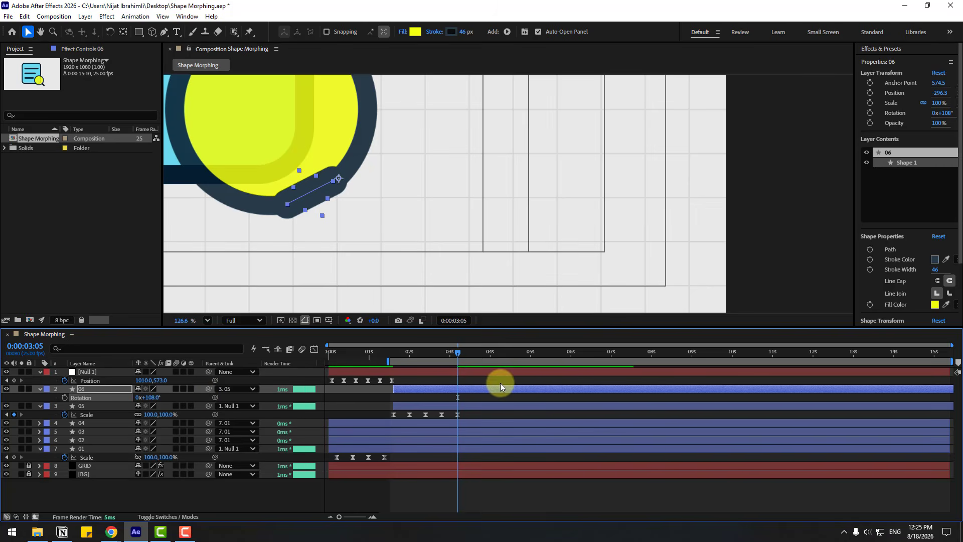
pyautogui.moveTo(441, 355); pyautogui.dragTo(407, 353)
pyautogui.press('pageup')
pyautogui.click(64, 397)
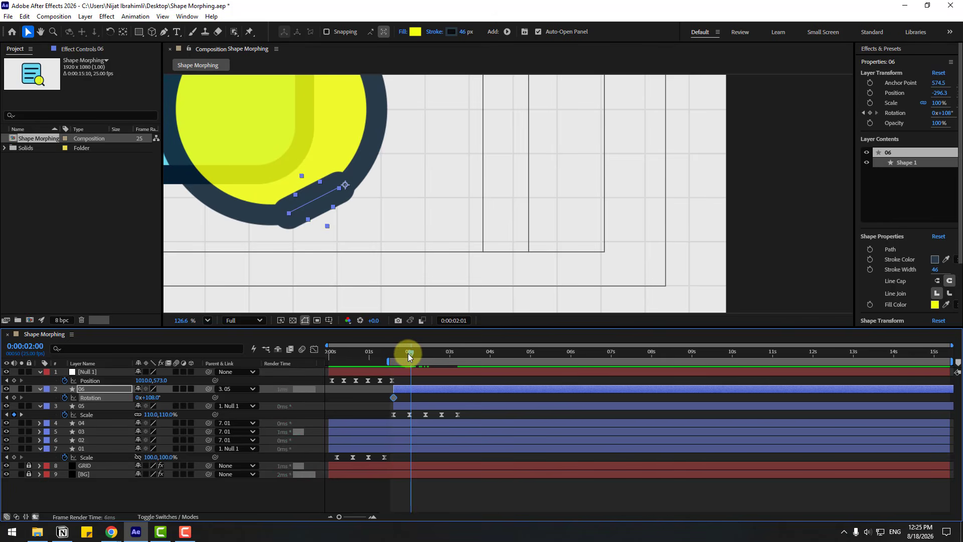
# Add settling Rotation keyframes to layer 06: -31° at 0:00:02:00, a counter-swing at 0:00:02:10, -7° at 0:00:02:20 and 0° at 0:00:03:05.
pyautogui.moveTo(148, 397); pyautogui.dragTo(88, 403)
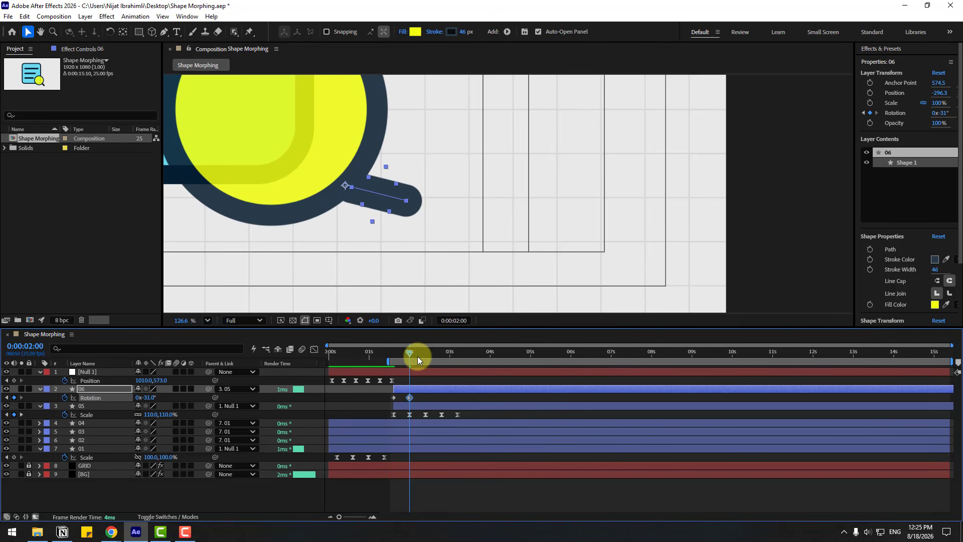
pyautogui.moveTo(417, 353); pyautogui.dragTo(425, 353)
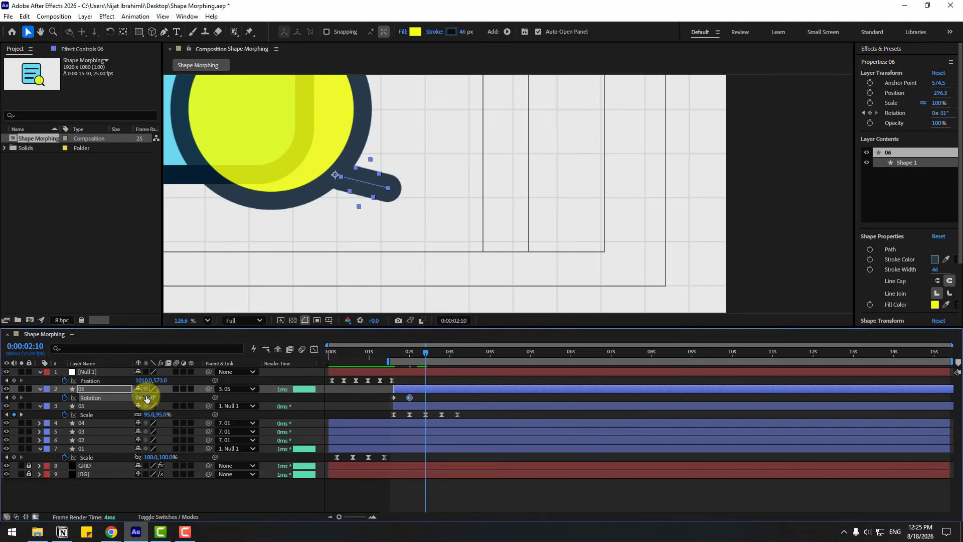
pyautogui.moveTo(146, 395)
pyautogui.mouseDown()
pyautogui.moveTo(190, 393)
pyautogui.moveTo(139, 398)
pyautogui.mouseUp()
pyautogui.click(441, 353)
pyautogui.moveTo(444, 351); pyautogui.dragTo(458, 354)
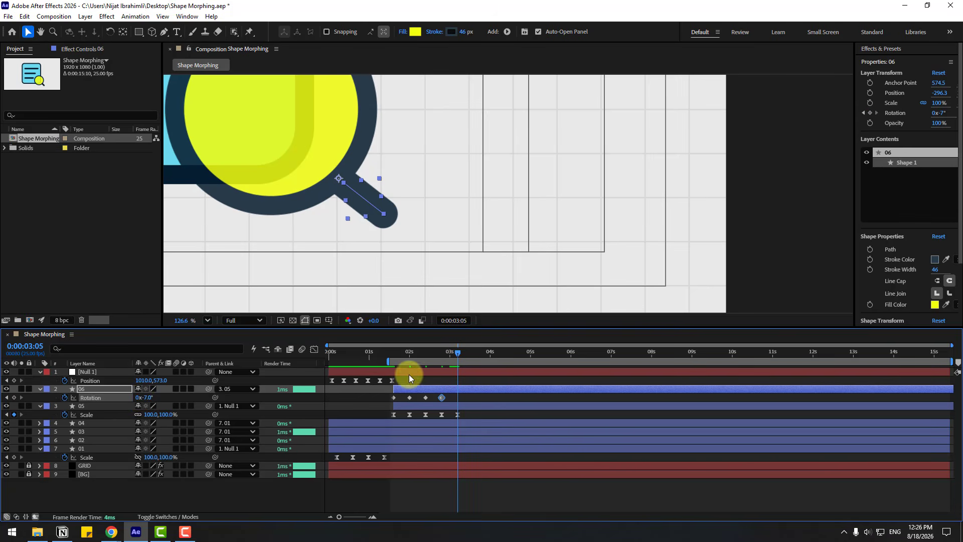
pyautogui.click(149, 398)
pyautogui.write('0x')
pyautogui.press('Return')
# Apply Easy Ease to all of layer 06's Rotation keyframes, delay them by a few frames and preview the handle's swing.
pyautogui.moveTo(465, 397); pyautogui.dragTo(432, 398)
pyautogui.rightClick(392, 396)
pyautogui.moveTo(457, 391)
pyautogui.click(547, 425)
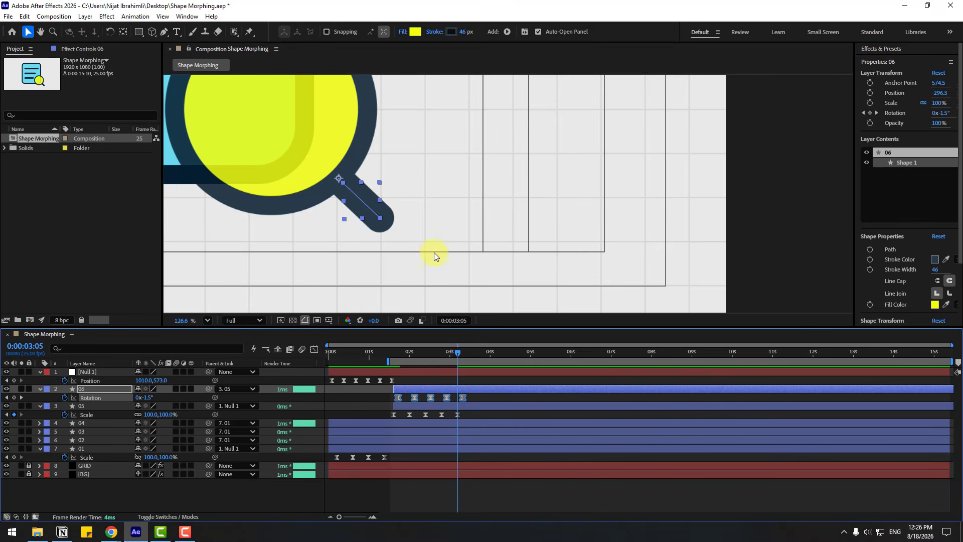
pyautogui.scroll(-3, 435, 252)
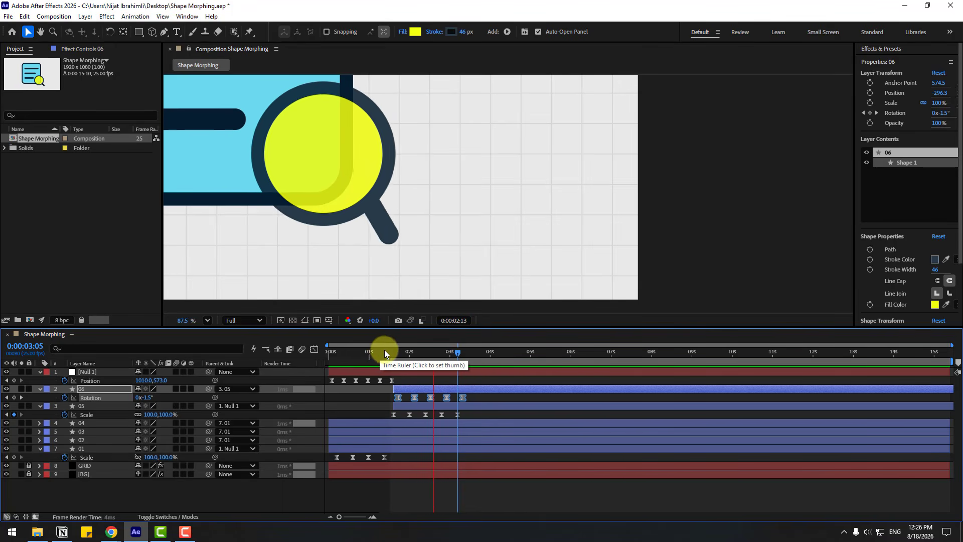
# Add Scale keyframes to layer 06, 100% at 0:00:01:23 and 0% at 0:00:01:15, and scrub through the handle's pop-in.
pyautogui.moveTo(395, 351); pyautogui.dragTo(406, 352)
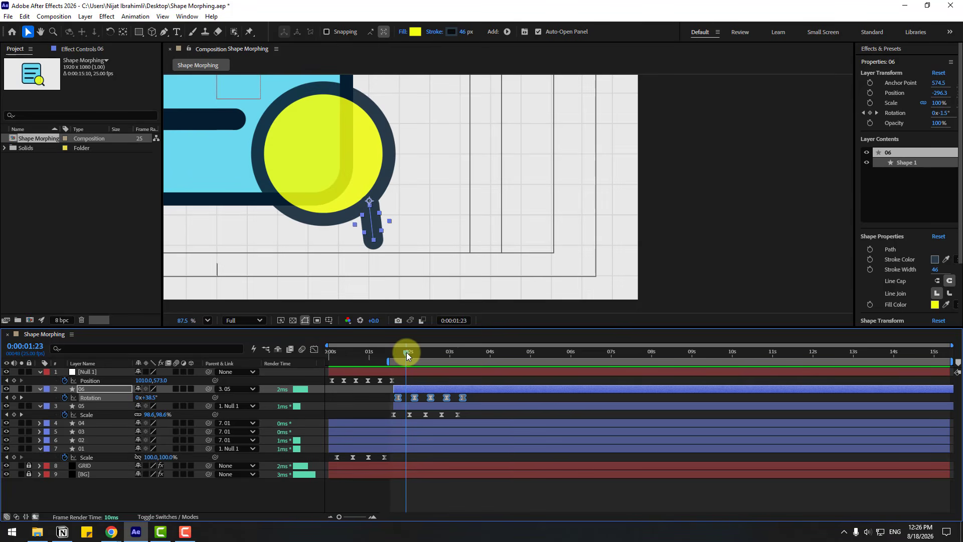
pyautogui.hotkey('shift', 's')
pyautogui.click(65, 397)
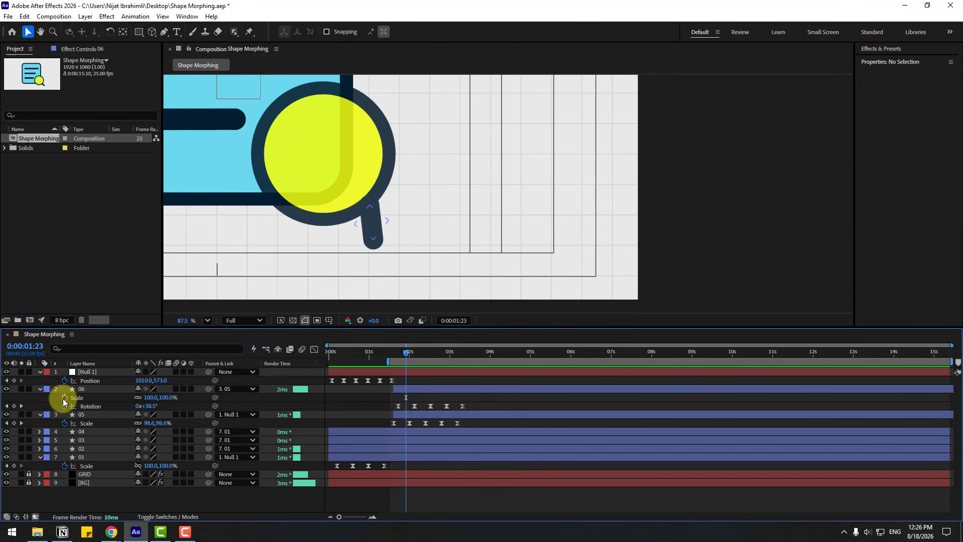
pyautogui.moveTo(399, 348); pyautogui.dragTo(393, 348)
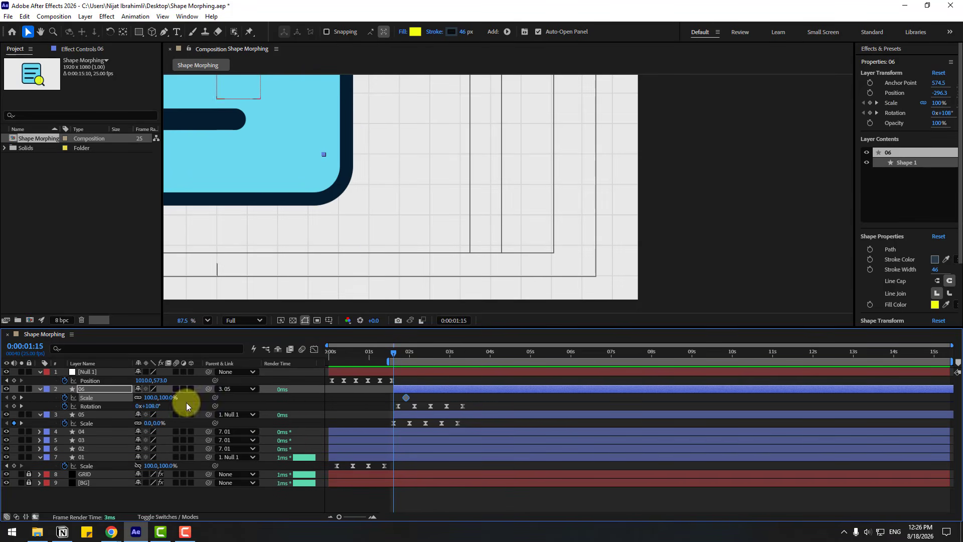
pyautogui.click(414, 396)
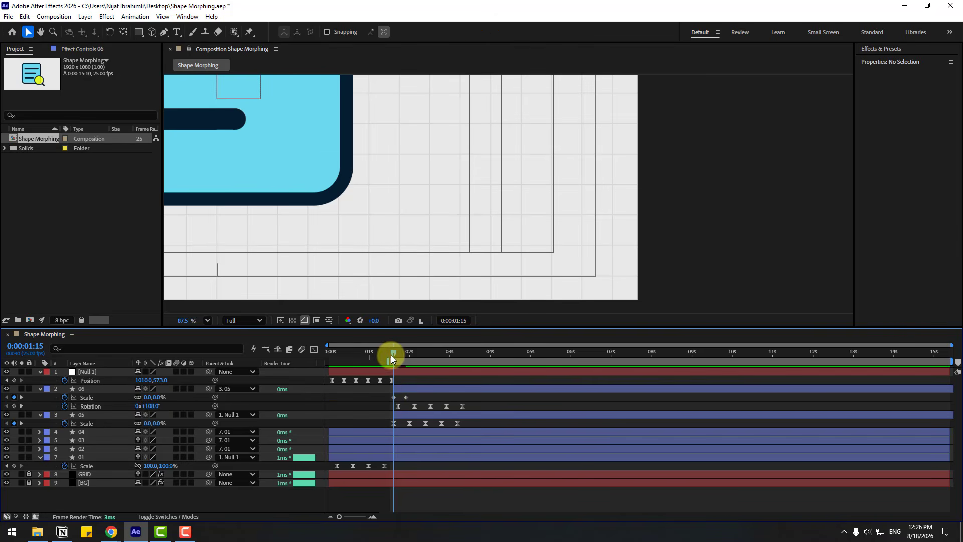
pyautogui.moveTo(390, 355); pyautogui.dragTo(432, 360)
pyautogui.scroll(-2, 496, 219)
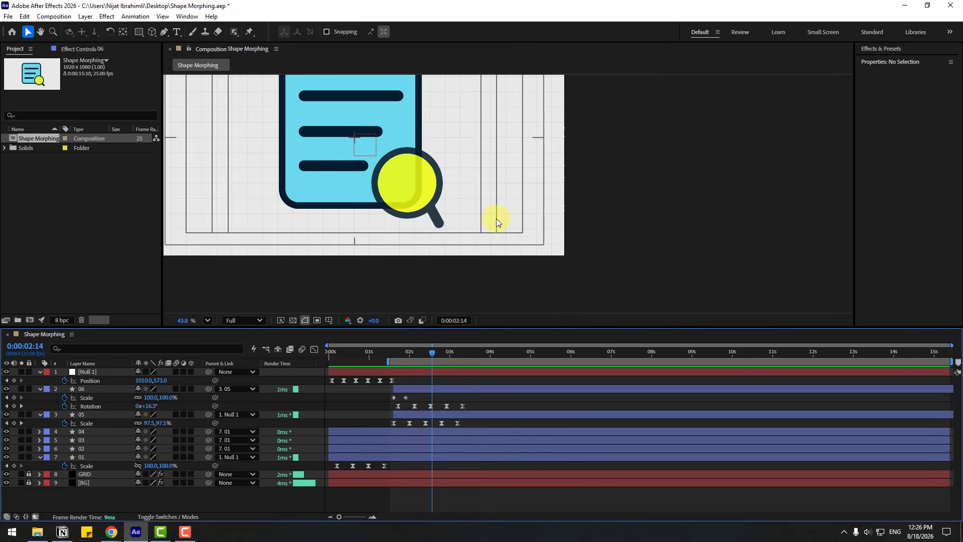
# Collapse the properties of layers 05 and 06, and extend the work area back to the composition's start.
pyautogui.click(39, 389)
pyautogui.click(40, 397)
pyautogui.click(416, 390)
pyautogui.keyDown('shift'); pyautogui.click(415, 397); pyautogui.keyUp('shift')
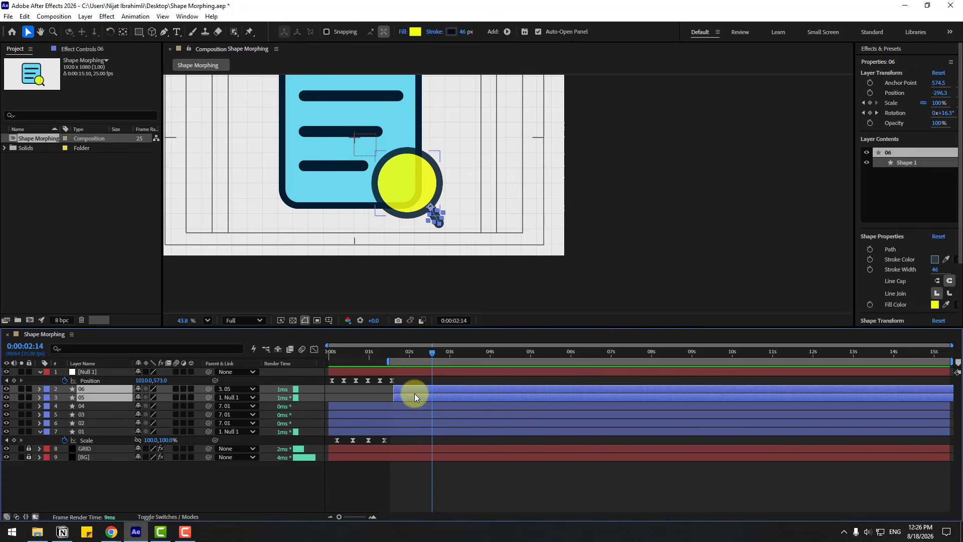
pyautogui.moveTo(407, 361); pyautogui.dragTo(320, 361)
pyautogui.click(191, 325)
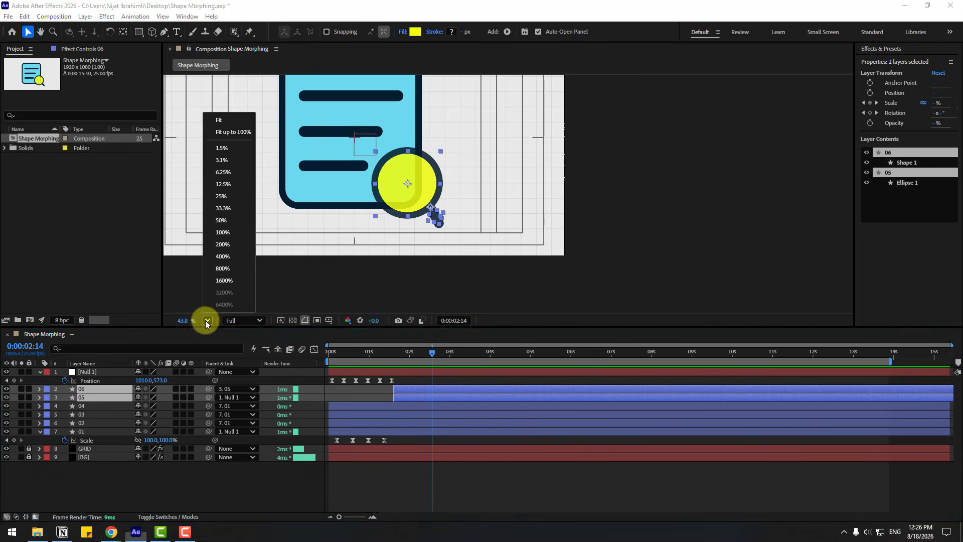
pyautogui.click(242, 122)
# Shift layers 05 and 06 together so they start just before 0:00:00:19, and preview the whole animation.
pyautogui.moveTo(373, 357)
pyautogui.mouseDown()
pyautogui.moveTo(333, 351)
pyautogui.moveTo(359, 354)
pyautogui.mouseUp()
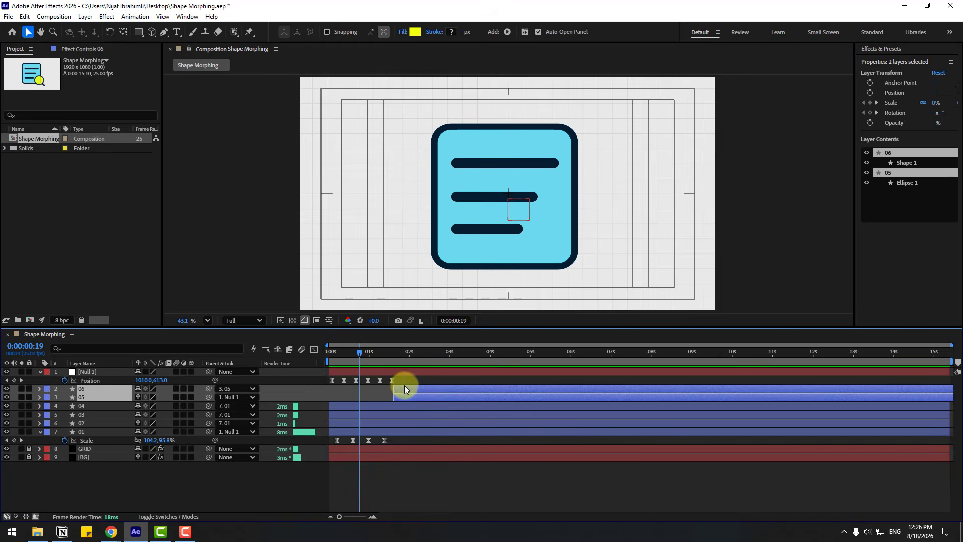
pyautogui.moveTo(404, 389); pyautogui.dragTo(369, 392)
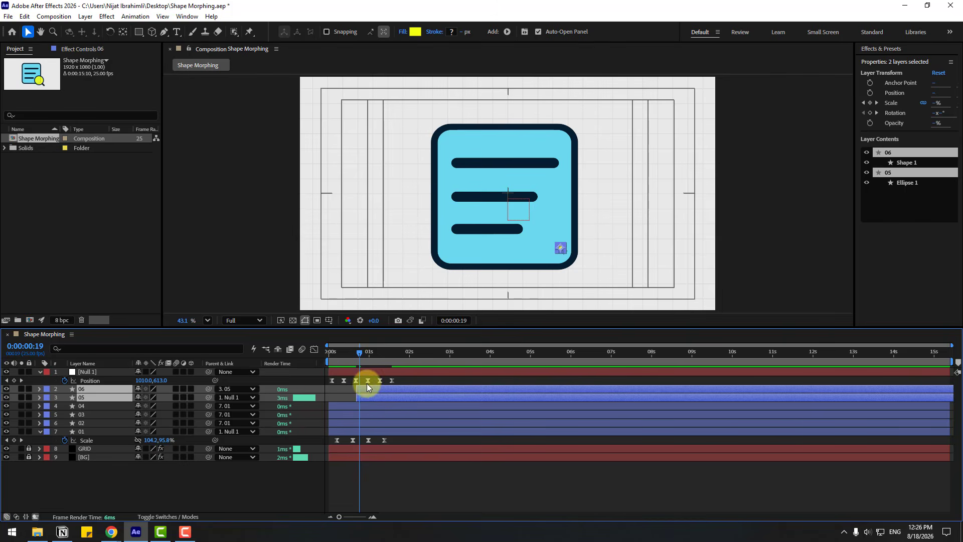
pyautogui.moveTo(330, 351); pyautogui.dragTo(412, 371)
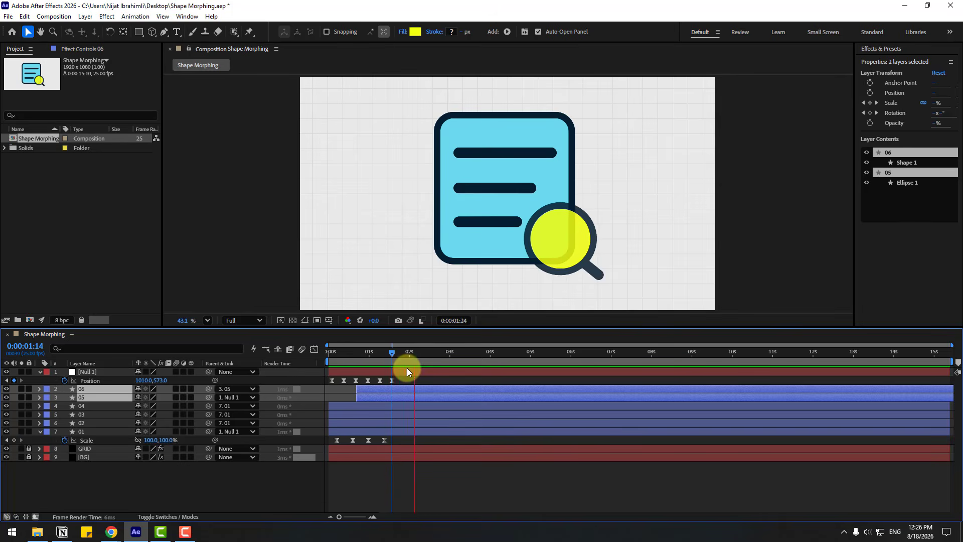
pyautogui.press("'")
pyautogui.click(438, 492)
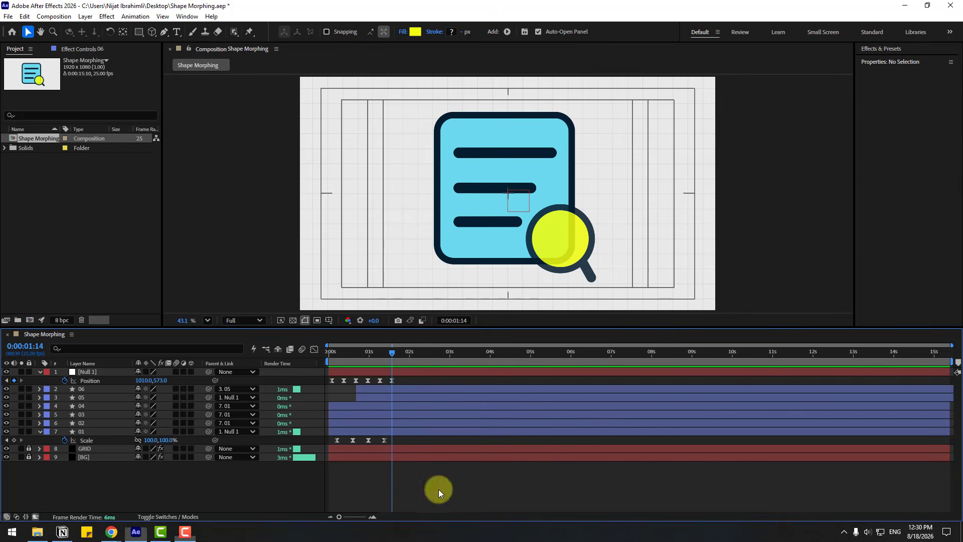
# Keyframe layer 05's Position at 0:00:01:16, and move the magnifier over the document's upper left at 0:00:02:02, to about -146, -132.
pyautogui.click(83, 399)
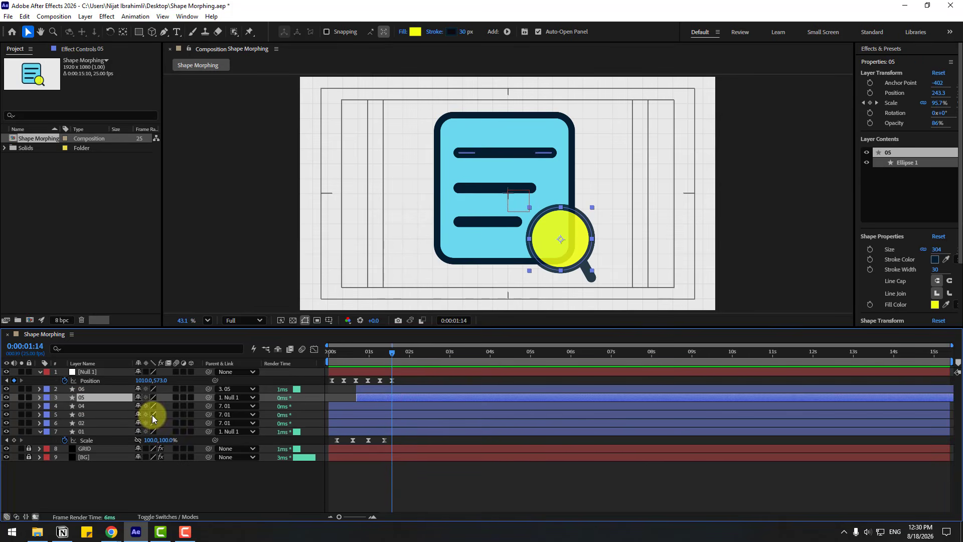
pyautogui.press('p')
pyautogui.moveTo(351, 355); pyautogui.dragTo(396, 354)
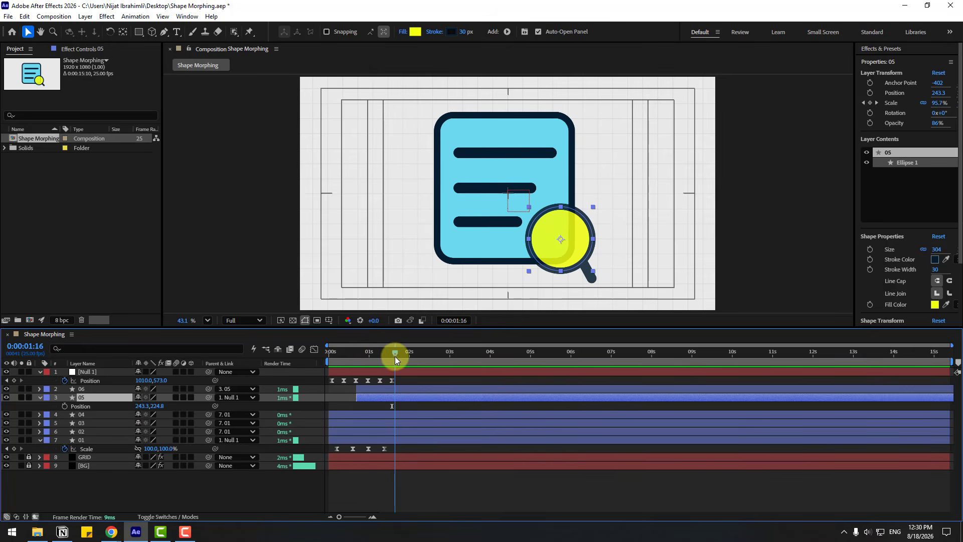
pyautogui.click(65, 405)
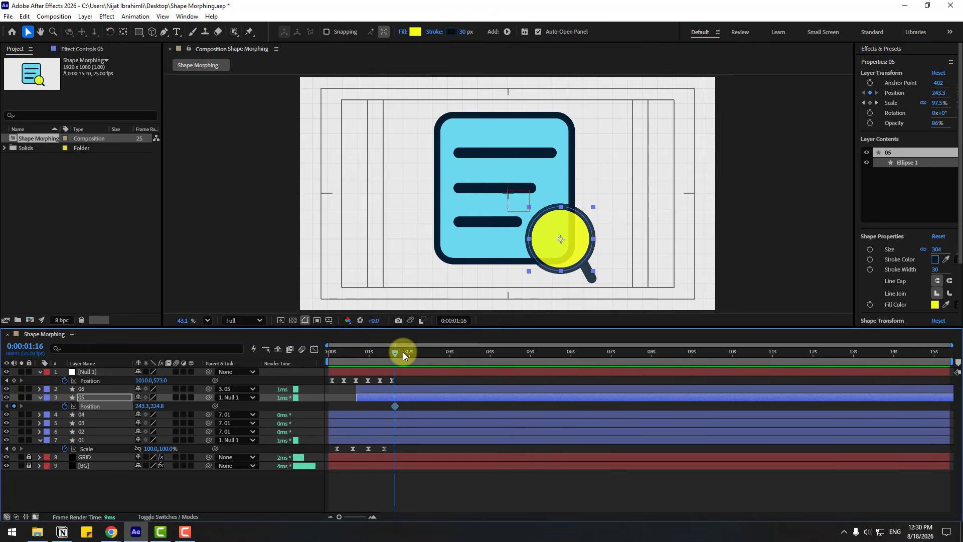
pyautogui.moveTo(403, 356); pyautogui.dragTo(412, 357)
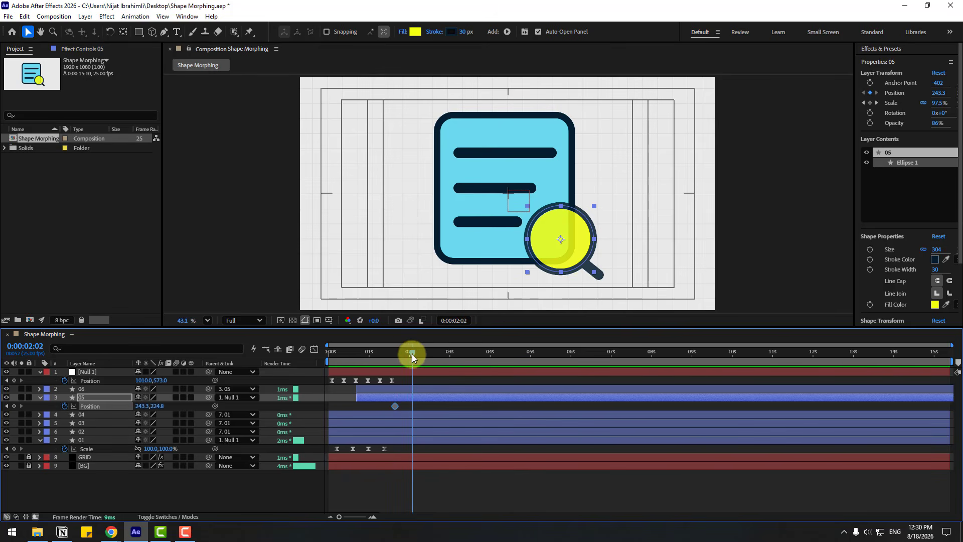
pyautogui.moveTo(567, 258); pyautogui.dragTo(482, 180)
# Add zigzag Position keyframes to layer 05: about 132, -155 at 0:00:02:15; -148, 132 at 0:00:03:07; and 125, 42 at 0:00:03:21.
pyautogui.moveTo(420, 354); pyautogui.dragTo(432, 356)
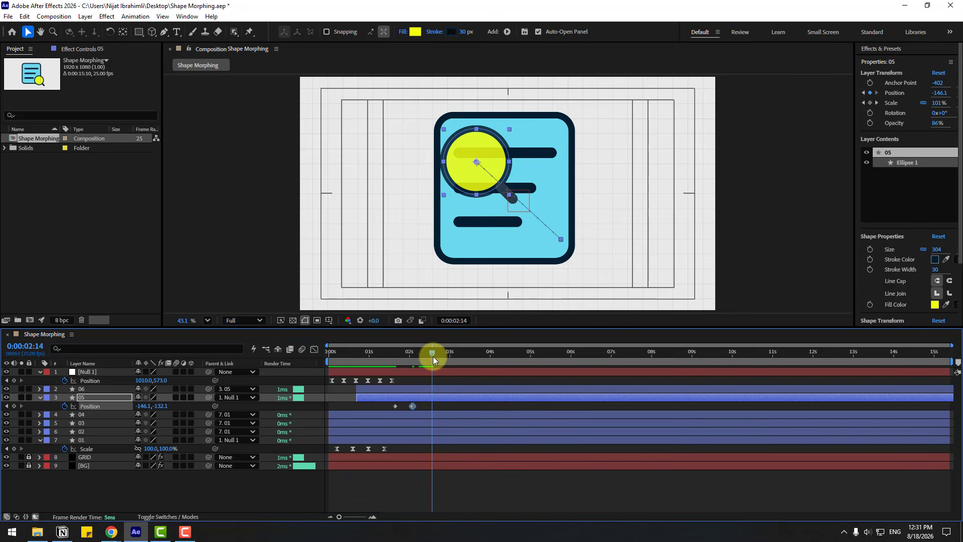
pyautogui.moveTo(466, 185); pyautogui.dragTo(528, 179)
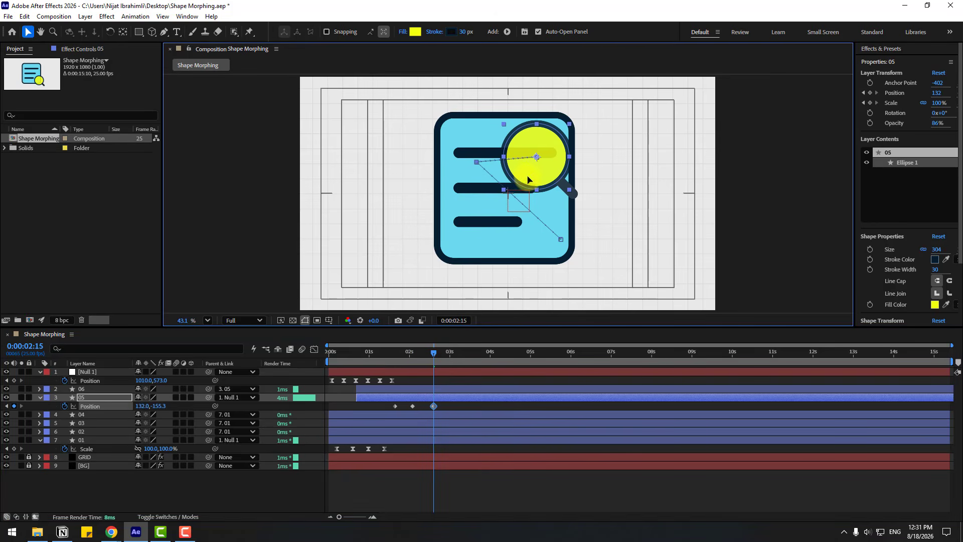
pyautogui.moveTo(465, 358)
pyautogui.mouseDown()
pyautogui.moveTo(447, 350)
pyautogui.moveTo(461, 351)
pyautogui.mouseUp()
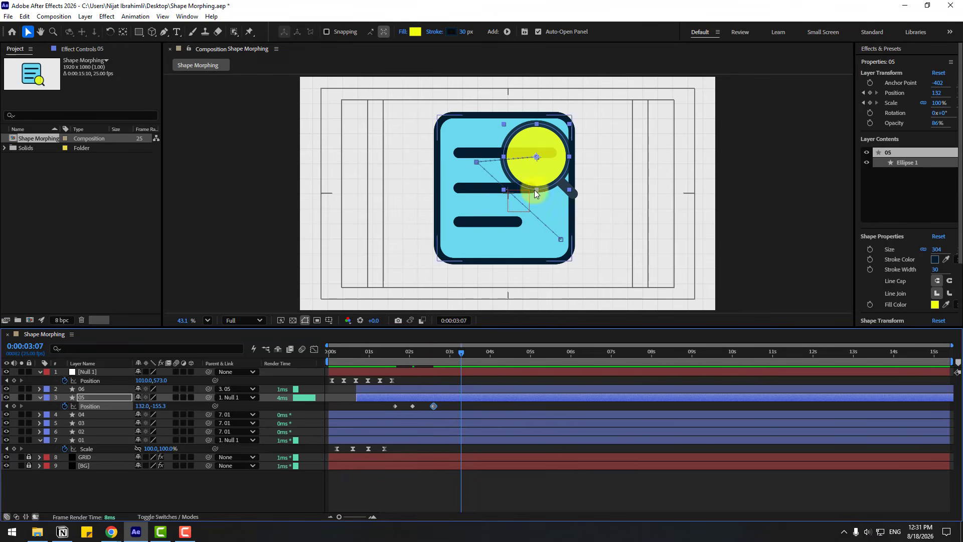
pyautogui.moveTo(509, 202); pyautogui.dragTo(448, 264)
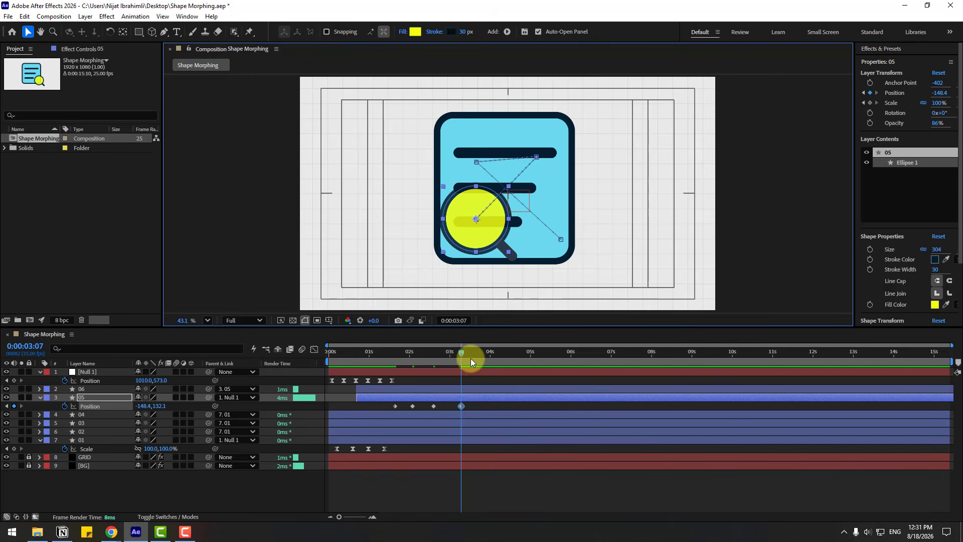
pyautogui.moveTo(476, 358); pyautogui.dragTo(484, 351)
pyautogui.moveTo(479, 241); pyautogui.dragTo(536, 221)
# Apply Easy Ease to all of layer 05's Position keyframes.
pyautogui.moveTo(505, 402); pyautogui.dragTo(384, 416)
pyautogui.rightClick(394, 404)
pyautogui.moveTo(451, 398)
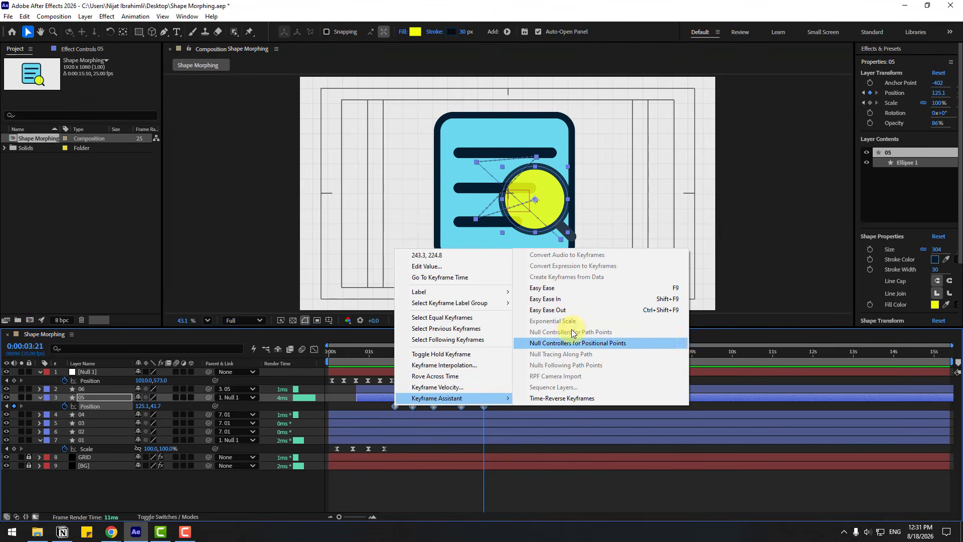
pyautogui.click(555, 298)
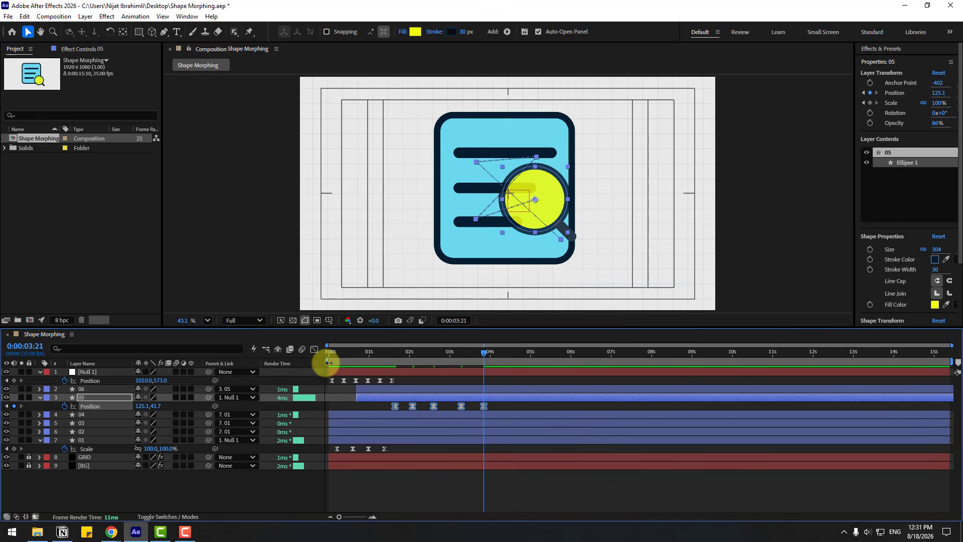
# Start the work area at about 0:00:01:09 and preview the magnifier's scanning motion.
pyautogui.moveTo(329, 363); pyautogui.dragTo(384, 362)
pyautogui.press('space')
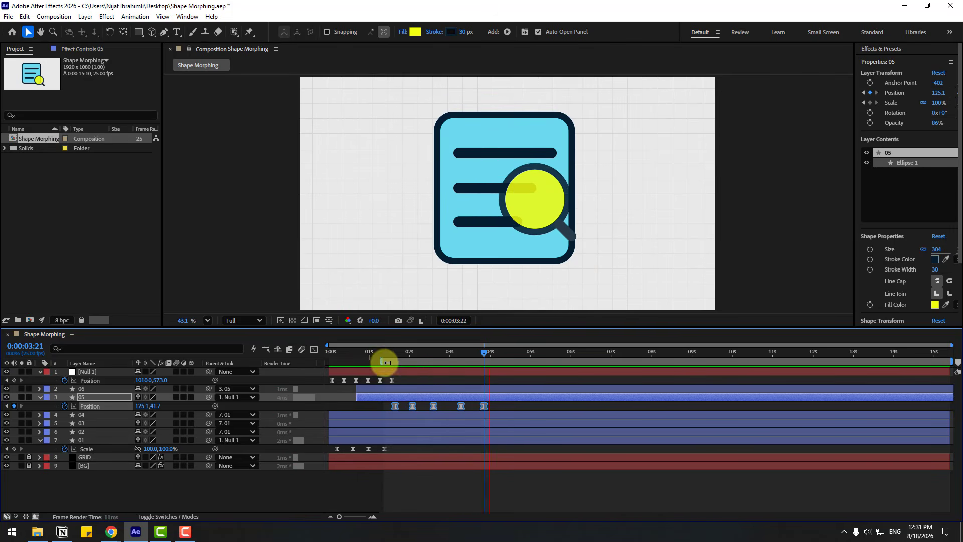
pyautogui.press('space')
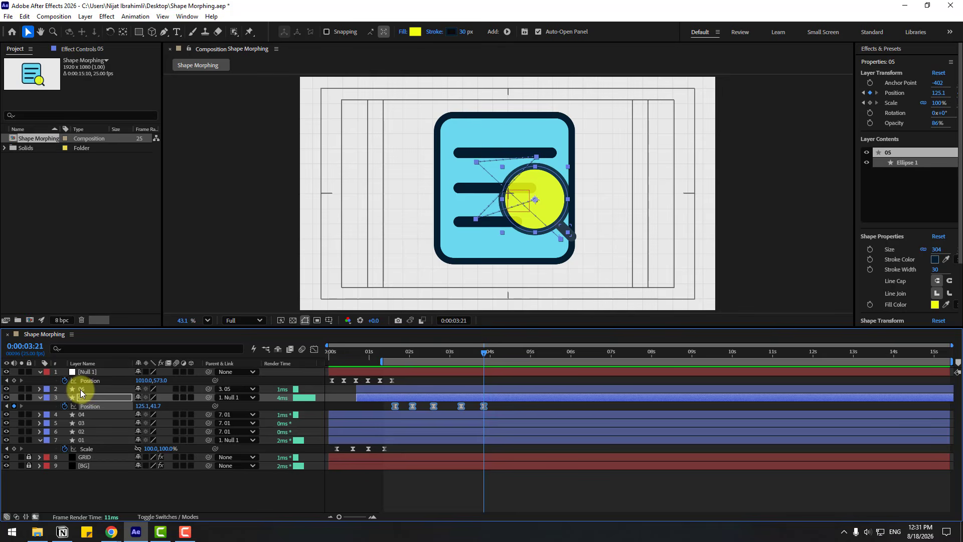
# Reveal layer 06's Rotation keyframes and add an 11° Rotation keyframe at 0:00:02:21.
pyautogui.click(80, 389)
pyautogui.press('u')
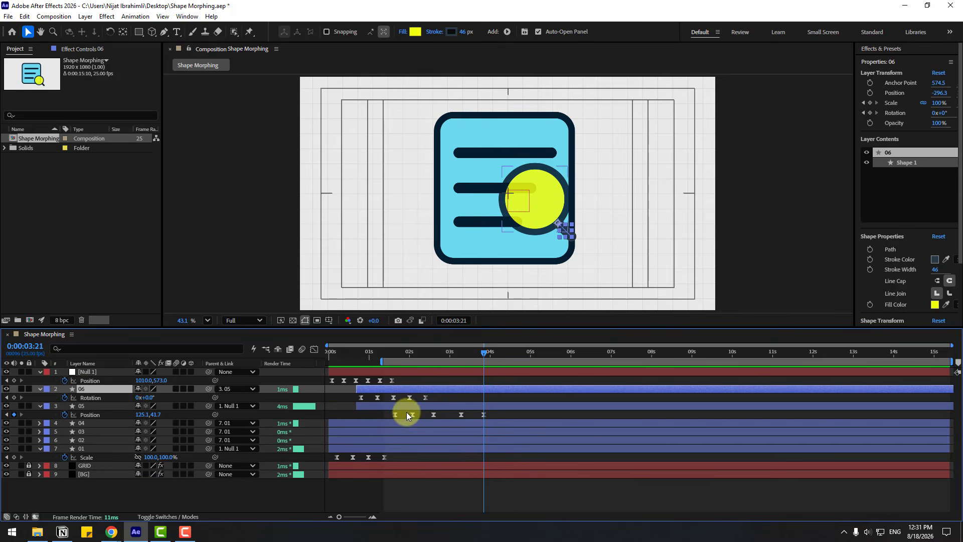
pyautogui.moveTo(395, 355); pyautogui.dragTo(443, 356)
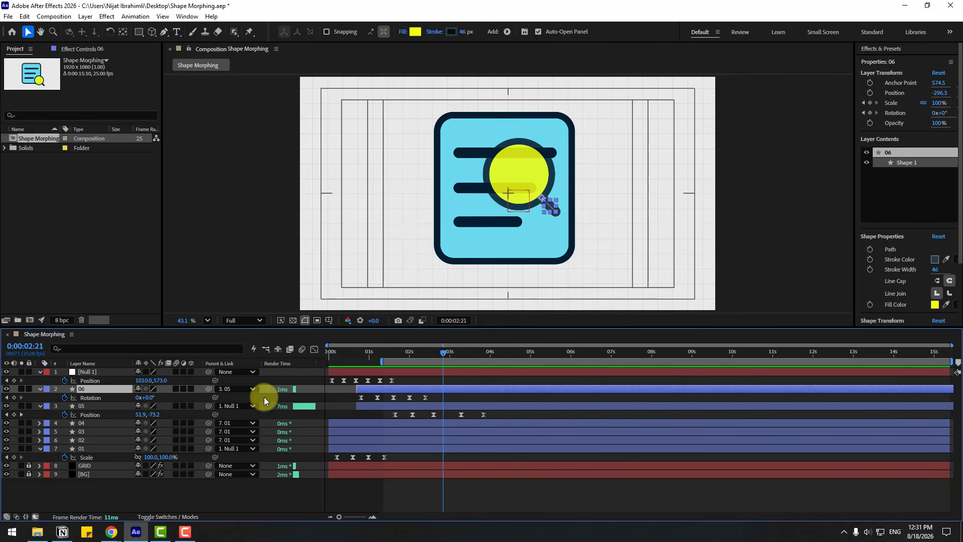
pyautogui.moveTo(150, 399); pyautogui.dragTo(387, 391)
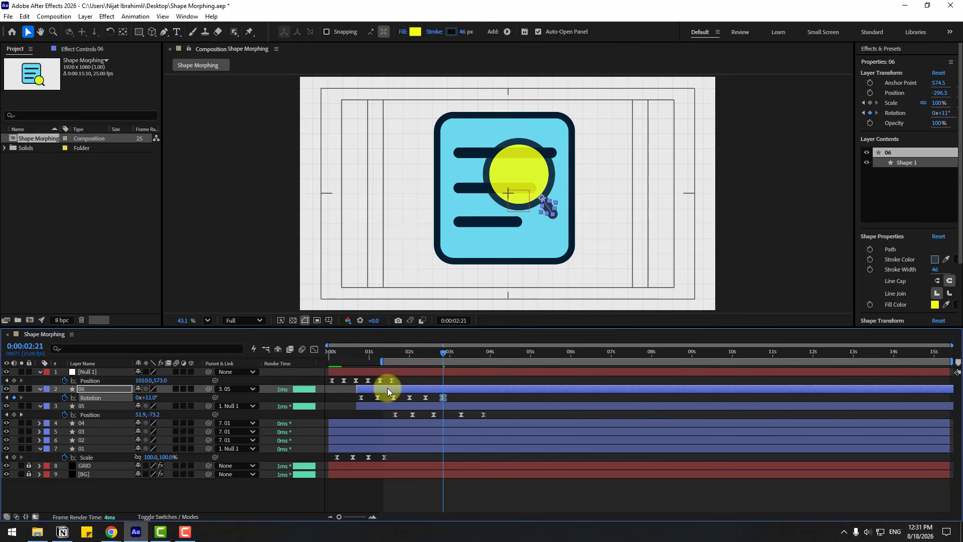
# Continue layer 06's handle swing with Rotation keyframes of 16° at 0:00:03:20, about 1° at 0:00:04:01, and 0° at 0:00:04:06.
pyautogui.moveTo(447, 351); pyautogui.dragTo(483, 353)
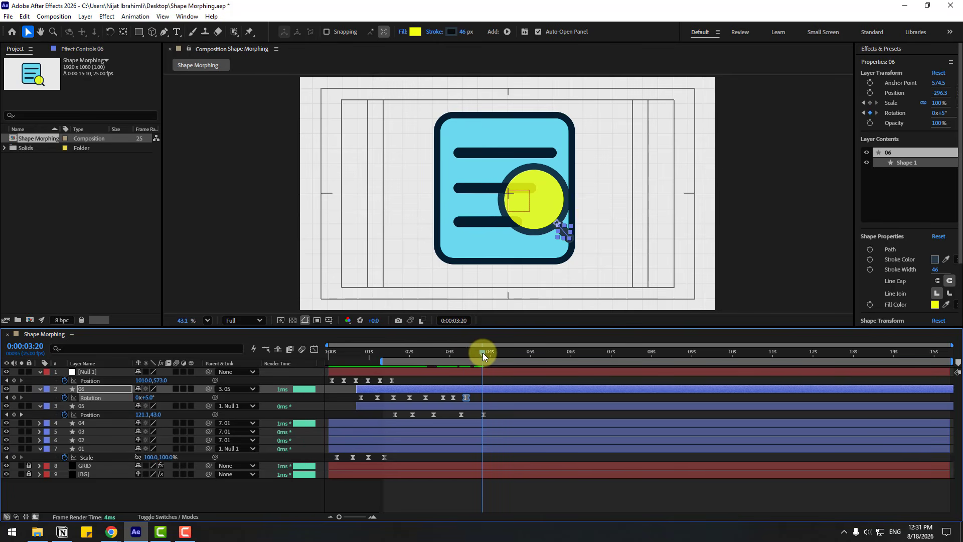
pyautogui.scroll(2, 592, 216)
pyautogui.scroll(2, 592, 216)
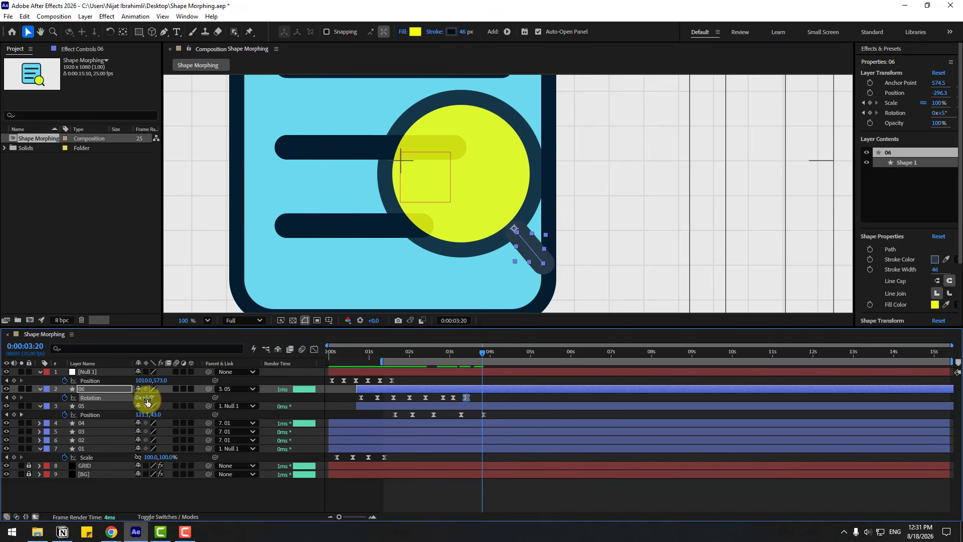
pyautogui.moveTo(146, 399); pyautogui.dragTo(152, 397)
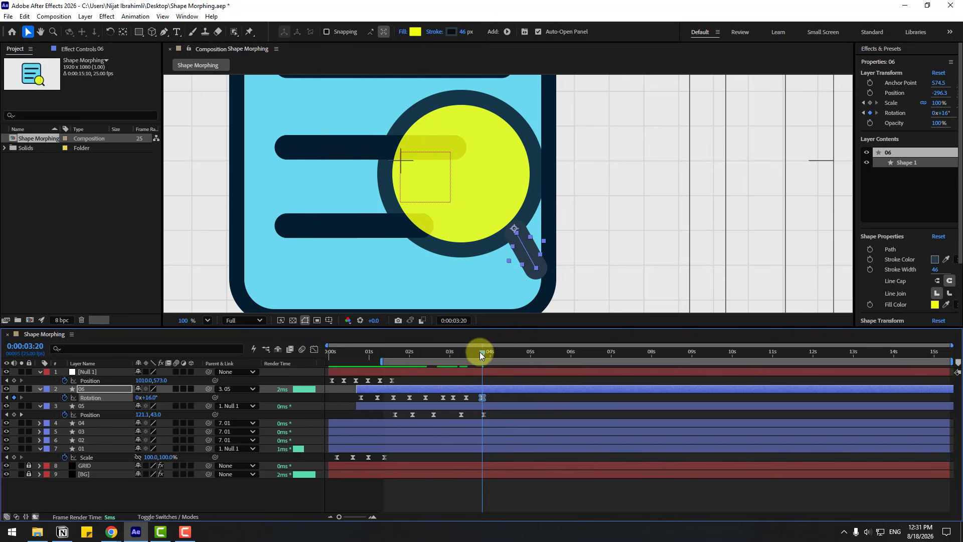
pyautogui.moveTo(480, 354); pyautogui.dragTo(491, 354)
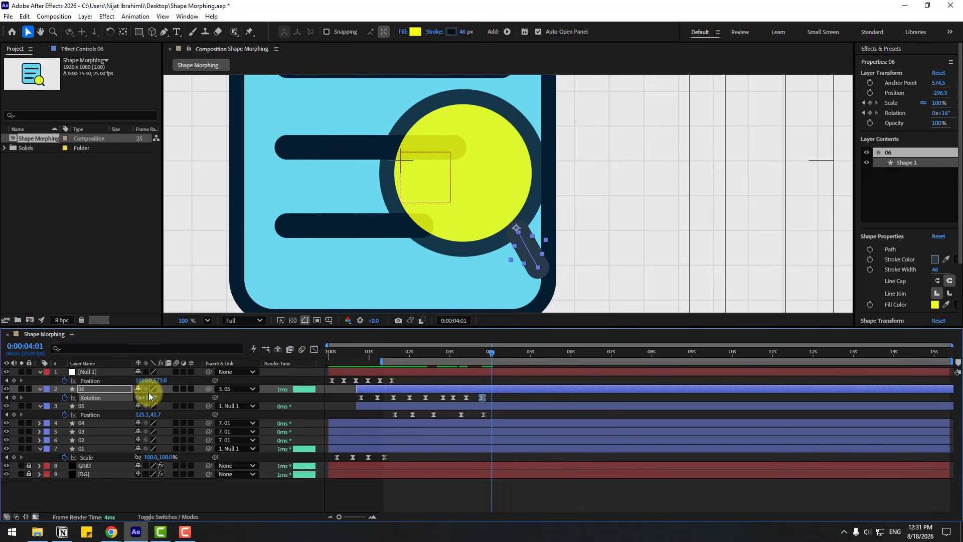
pyautogui.moveTo(146, 398); pyautogui.dragTo(143, 397)
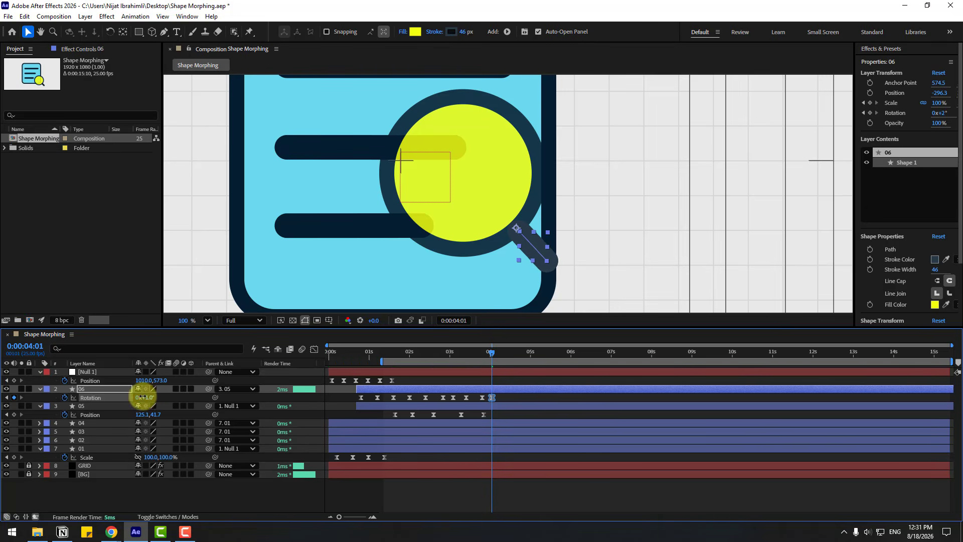
pyautogui.click(498, 353)
pyautogui.click(149, 397)
pyautogui.write('0')
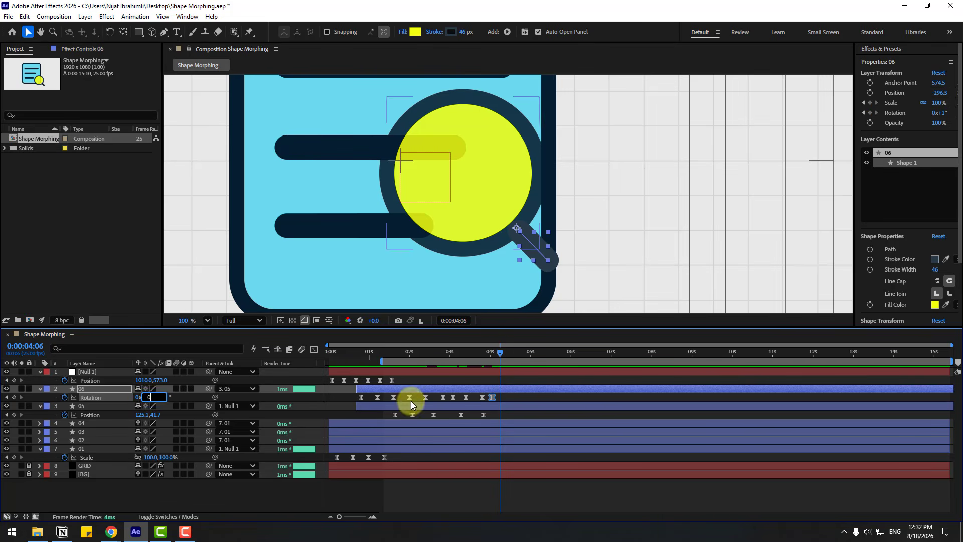
pyautogui.press('Return')
# Preview the magnifier's scan together with its swinging handle.
pyautogui.press('space')
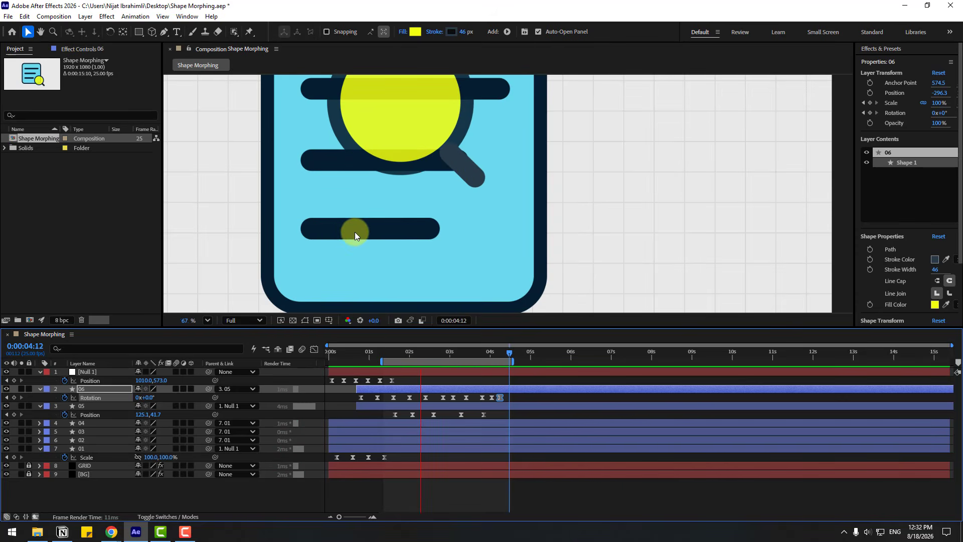
pyautogui.scroll(-2, 355, 232)
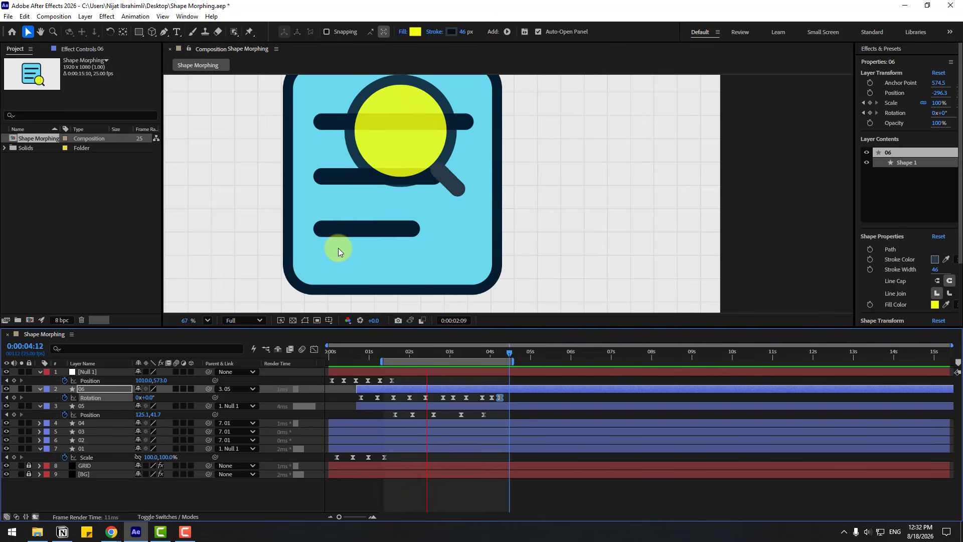
pyautogui.press('space')
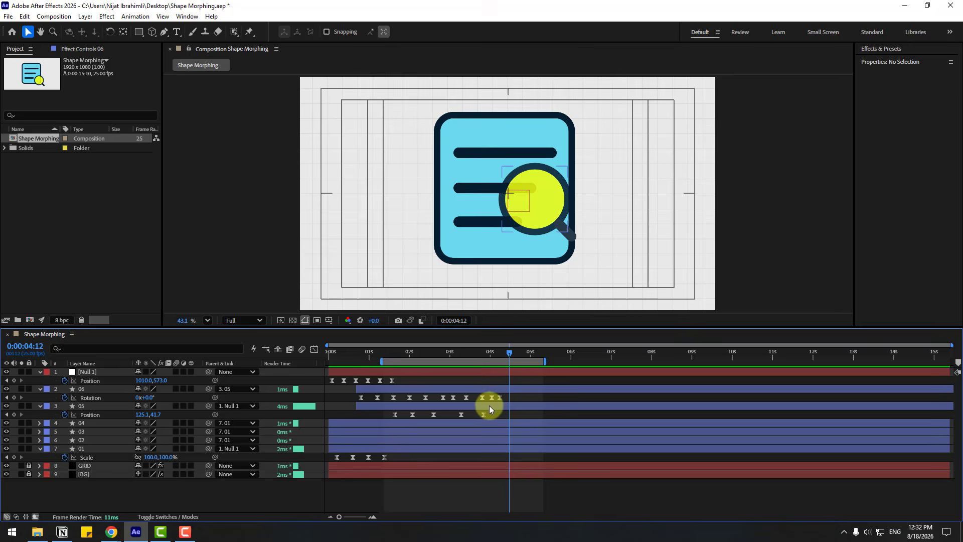
pyautogui.click(489, 406)
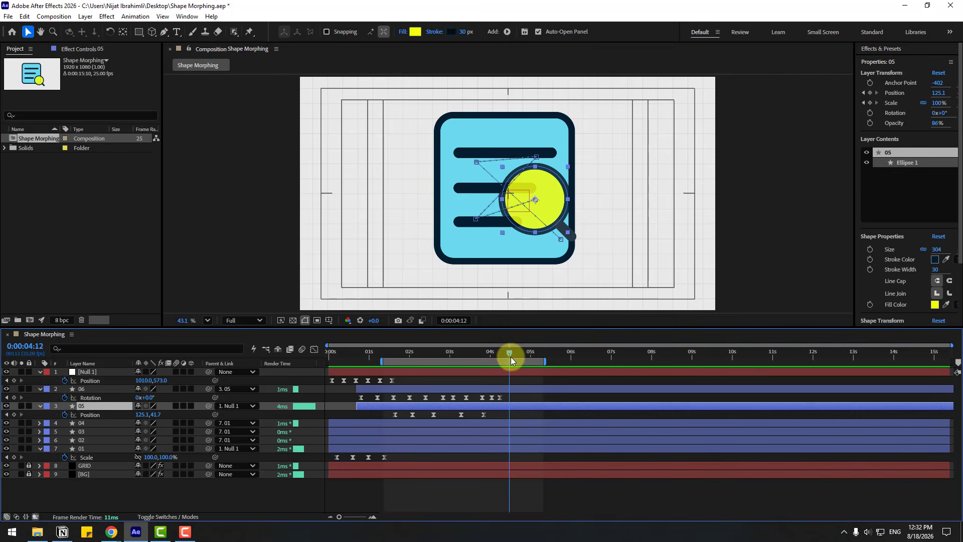
pyautogui.click(510, 357)
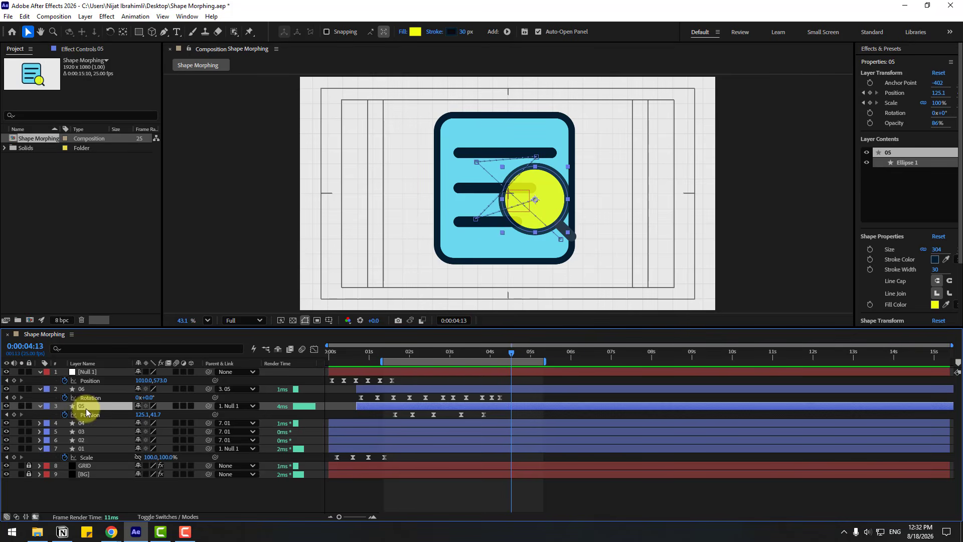
# Unlink the Size proportions of layer 01's Rectangle Path 1 and enable Size keyframing at 0:00:03:24.
pyautogui.click(84, 449)
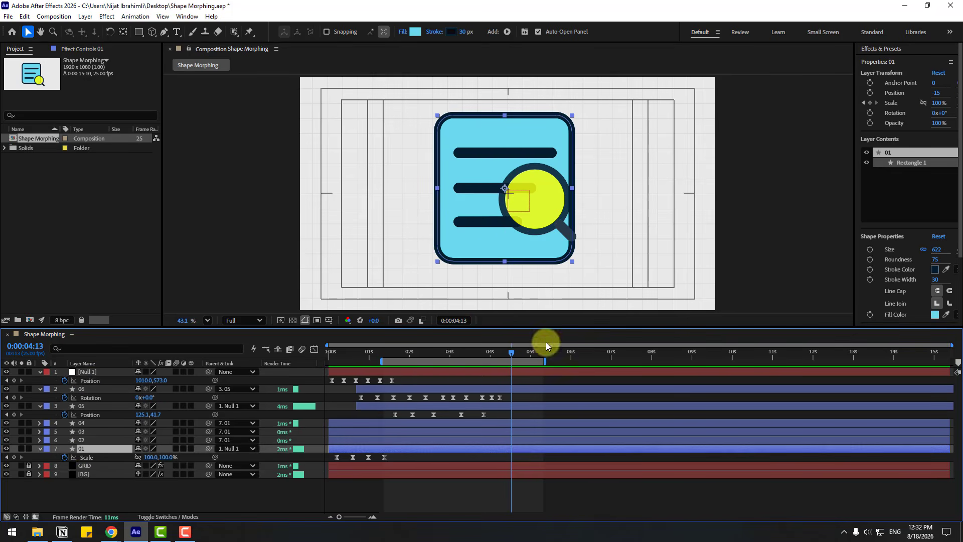
pyautogui.moveTo(468, 354); pyautogui.dragTo(486, 358)
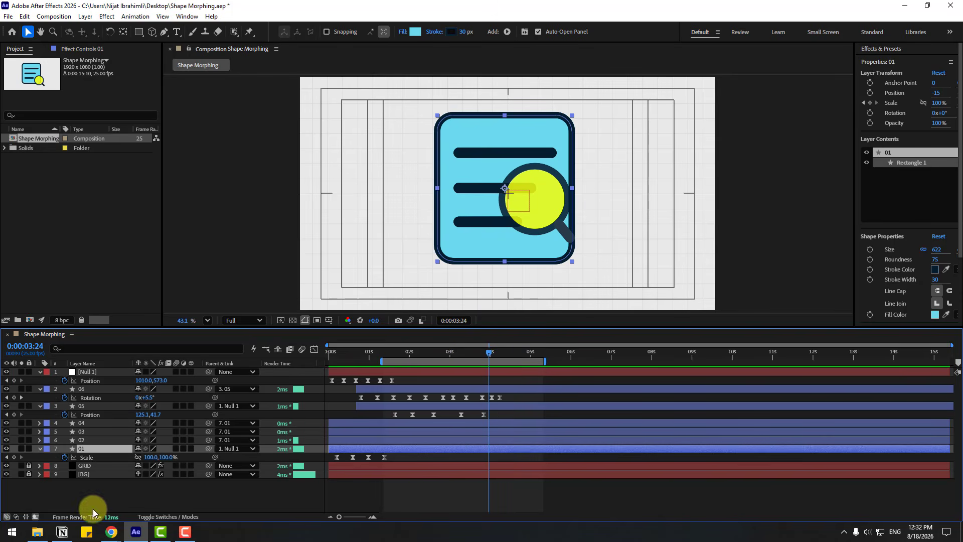
pyautogui.click(40, 448)
pyautogui.click(48, 466)
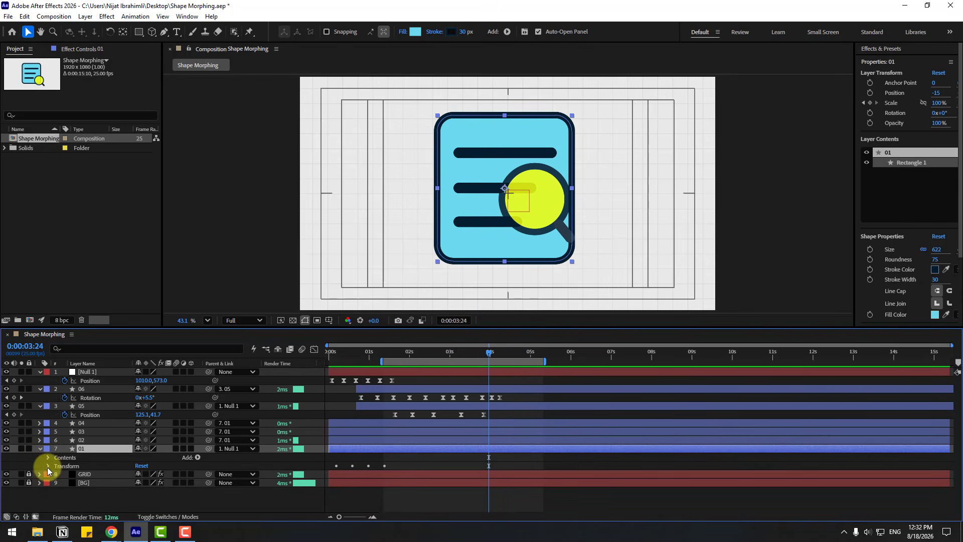
pyautogui.click(49, 458)
pyautogui.click(56, 467)
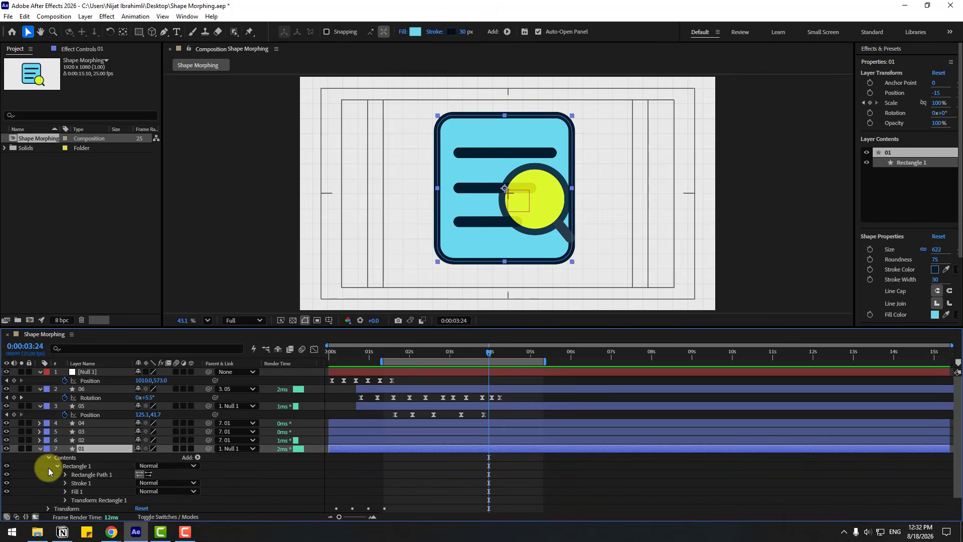
pyautogui.scroll(-1, 60, 464)
pyautogui.click(64, 457)
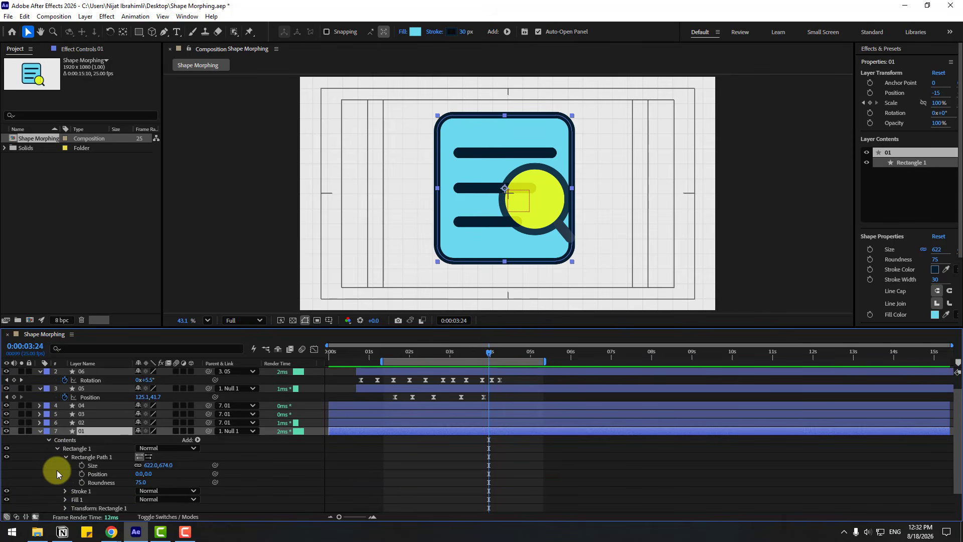
pyautogui.click(137, 465)
pyautogui.click(81, 466)
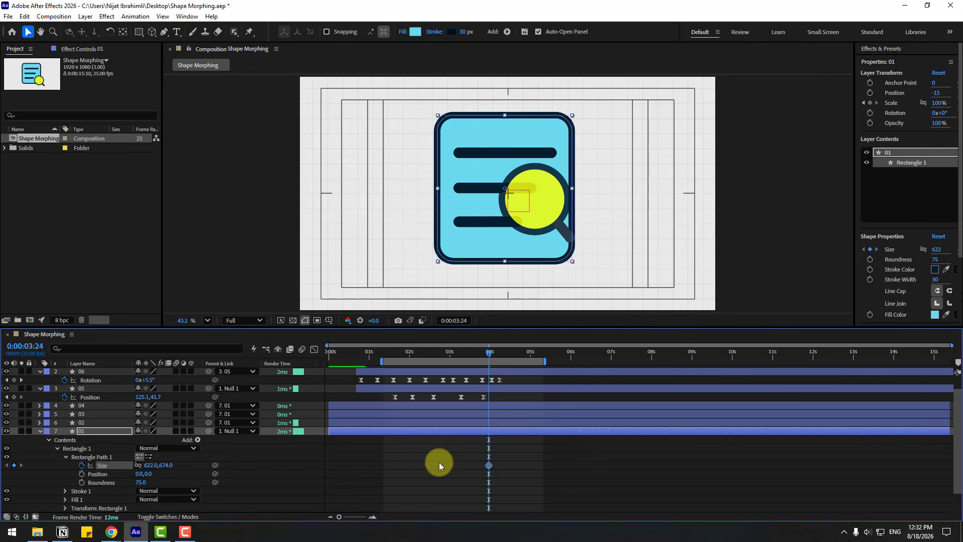
# Keyframe layer 01's rectangle path Size at 1286 × 674 and Position at 29, 35 at 0:00:04:17, starting Position keyframing at the first Size keyframe.
pyautogui.moveTo(489, 354); pyautogui.dragTo(518, 359)
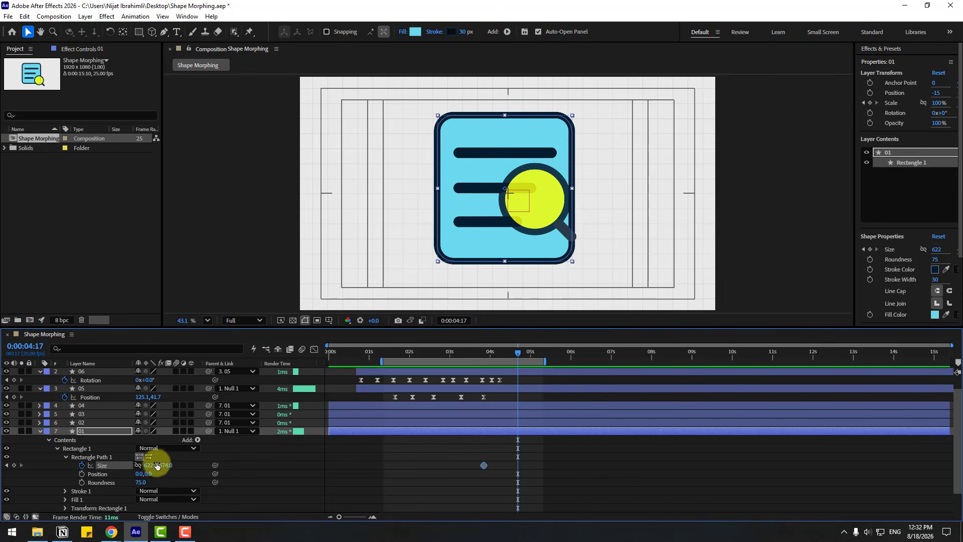
pyautogui.moveTo(154, 465); pyautogui.dragTo(458, 440)
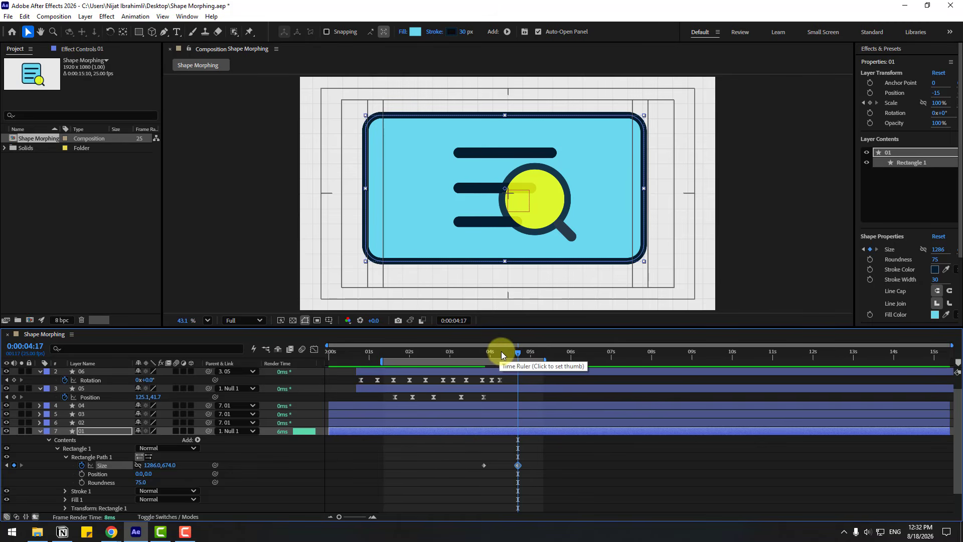
pyautogui.moveTo(501, 351)
pyautogui.mouseDown()
pyautogui.moveTo(483, 352)
pyautogui.moveTo(519, 355)
pyautogui.mouseUp()
pyautogui.click(81, 474)
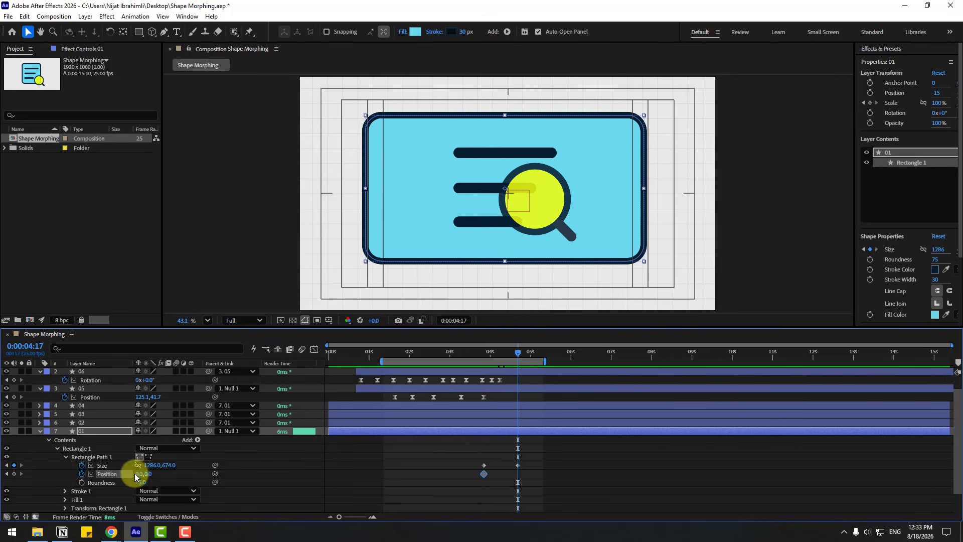
pyautogui.moveTo(135, 474); pyautogui.dragTo(535, 474)
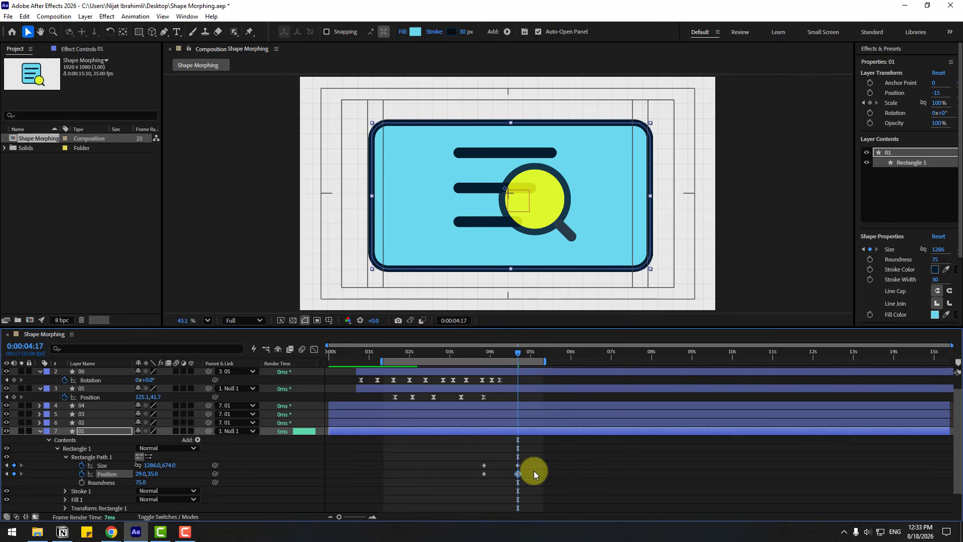
# Apply Easy Ease to the rectangle path's Size and Position keyframes, and preview the stretch with the work area starting near 0:00:03:14.
pyautogui.rightClick(484, 473)
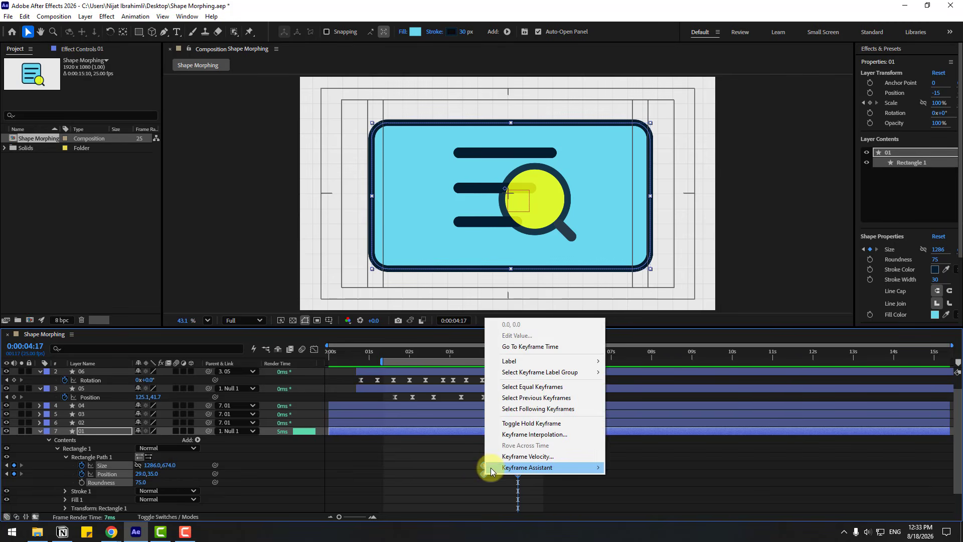
pyautogui.moveTo(491, 472)
pyautogui.click(637, 356)
pyautogui.moveTo(398, 361); pyautogui.dragTo(474, 366)
pyautogui.press('space')
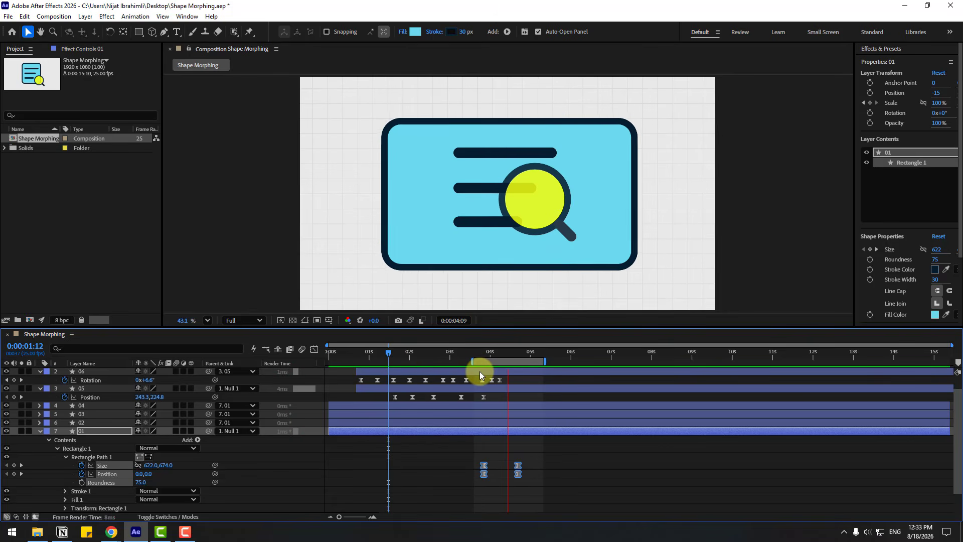
pyautogui.press('space')
# Sharpen the rectangle Size easing into a steep central peak in the speed graph, with about 56% influence at the last keyframe, and preview it.
pyautogui.click(465, 480)
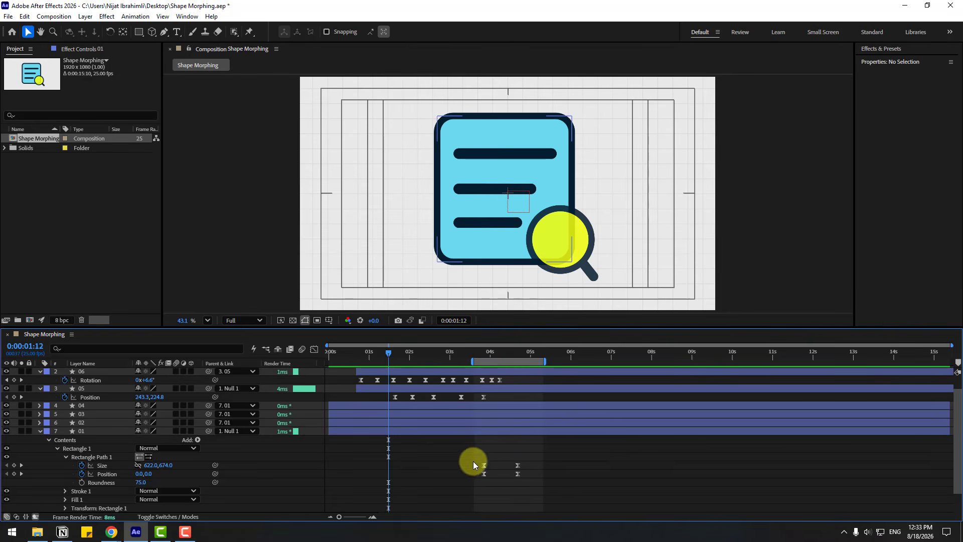
pyautogui.click(471, 462)
pyautogui.click(314, 349)
pyautogui.press('=')
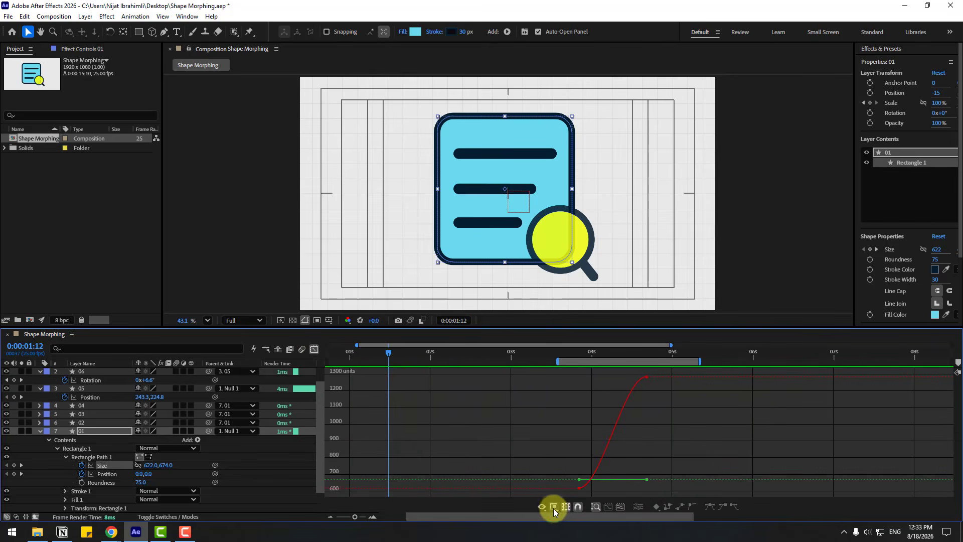
pyautogui.click(554, 507)
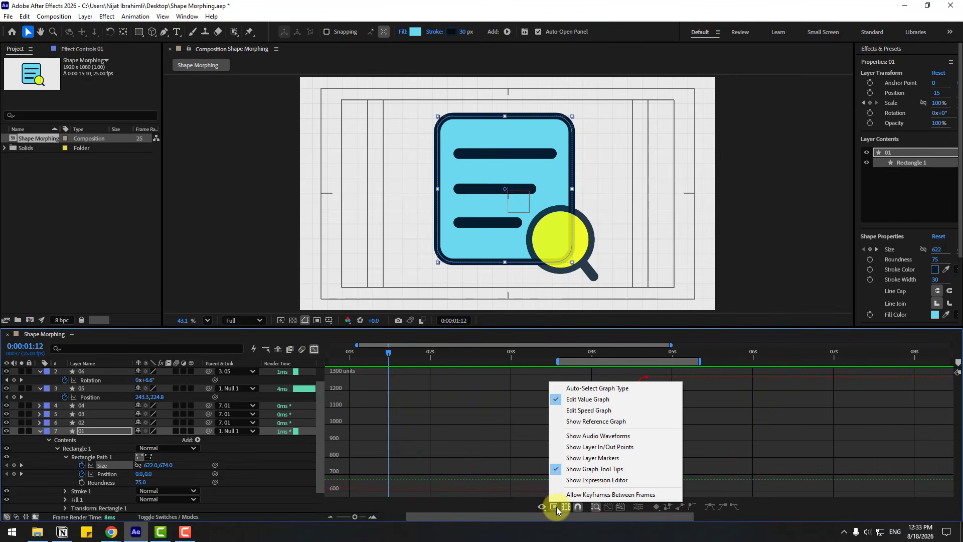
pyautogui.click(574, 410)
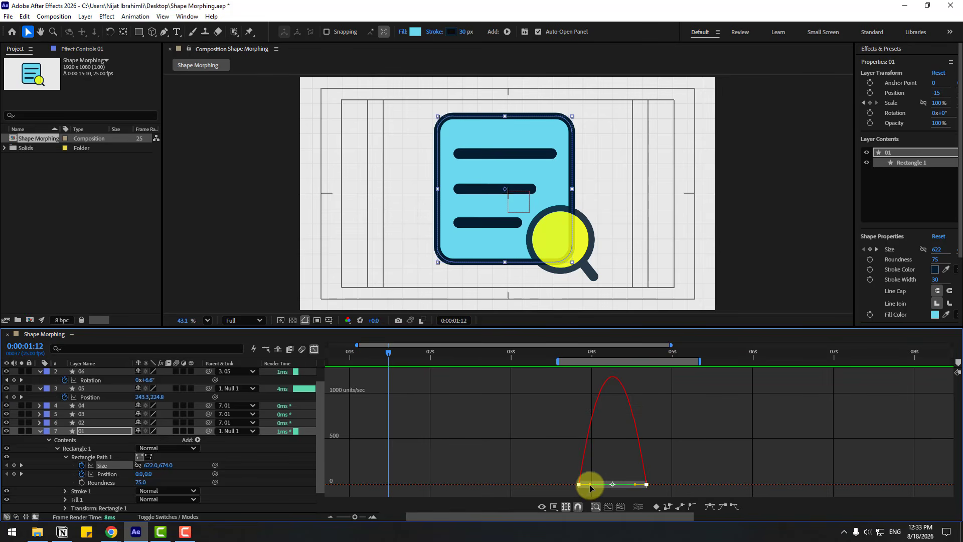
pyautogui.moveTo(596, 486); pyautogui.dragTo(628, 484)
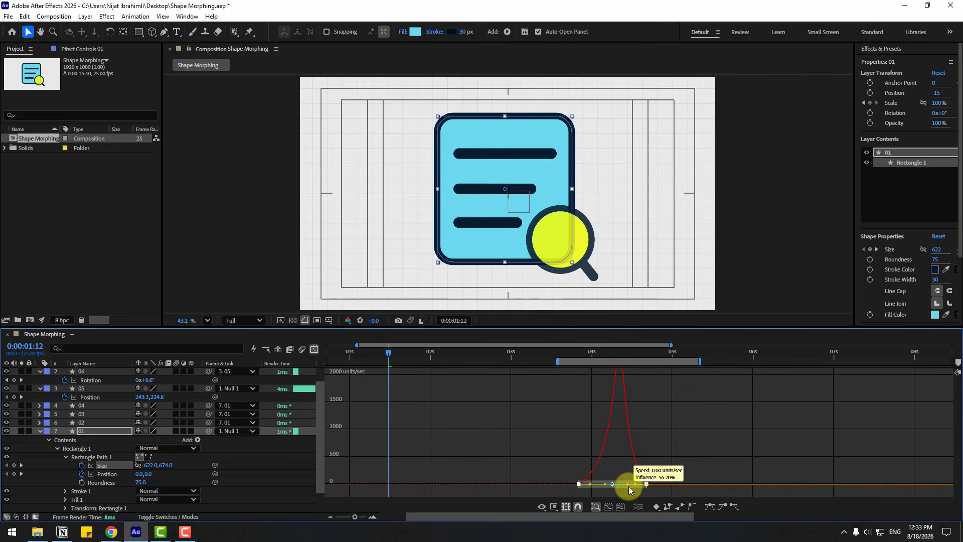
pyautogui.press('space')
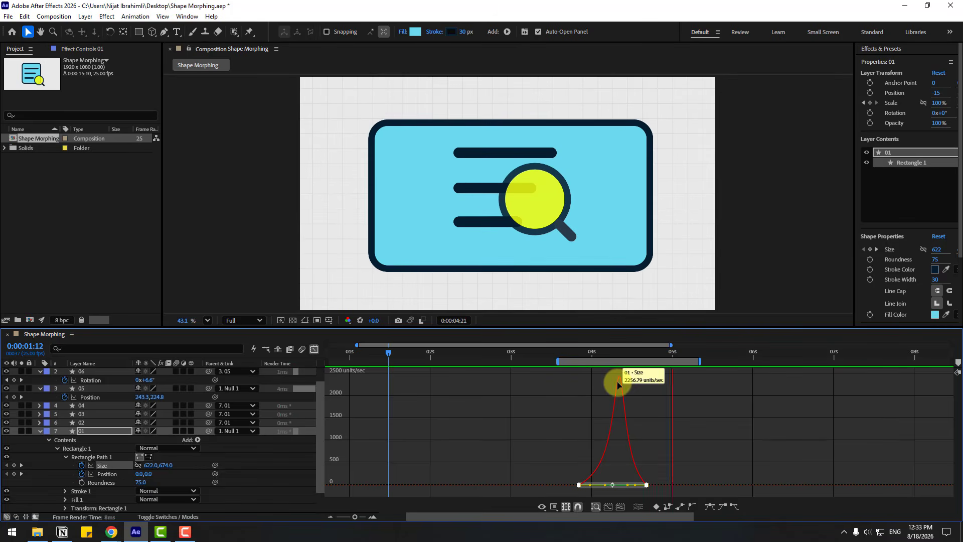
pyautogui.click(600, 431)
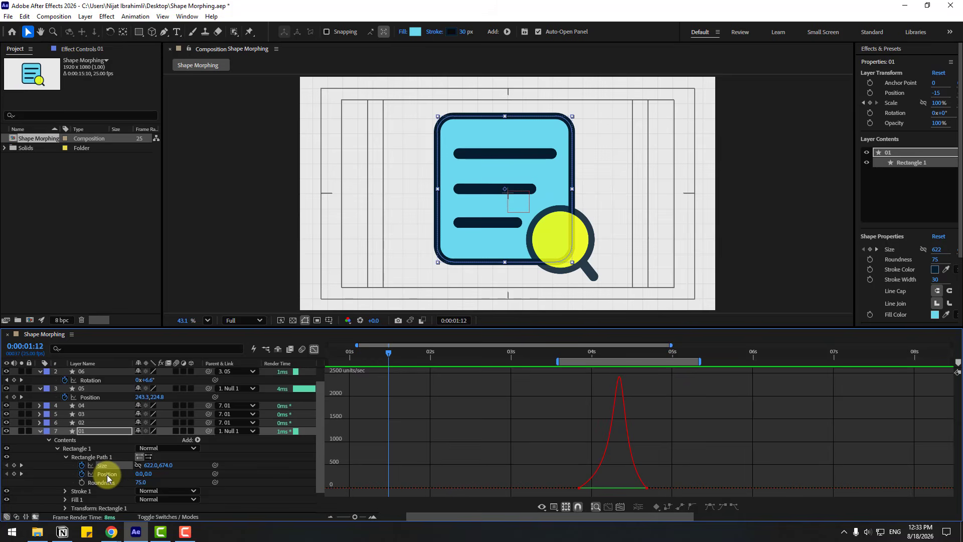
# Sharpen the easing of layer 01's rectangle path Position into a steep central peak in the speed graph and preview it.
pyautogui.click(107, 474)
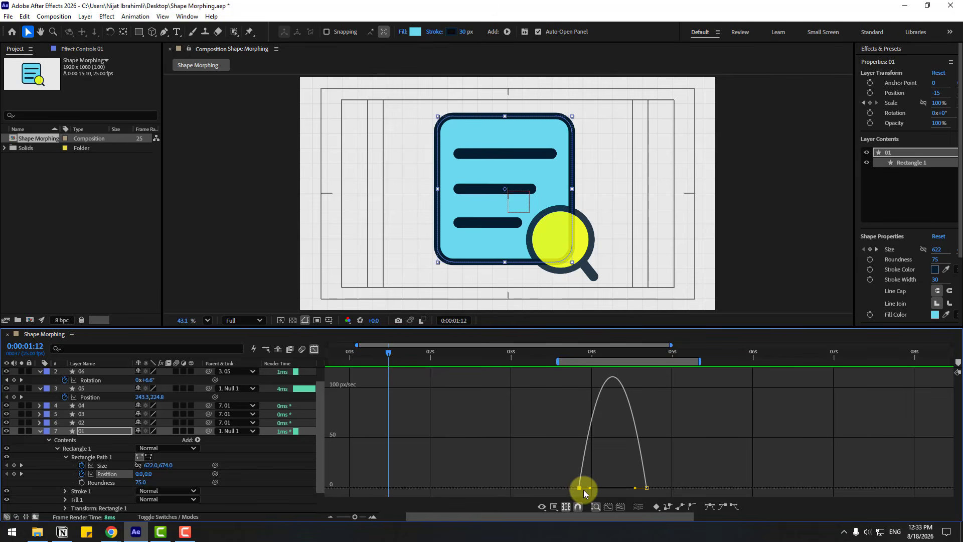
pyautogui.moveTo(592, 488); pyautogui.dragTo(629, 488)
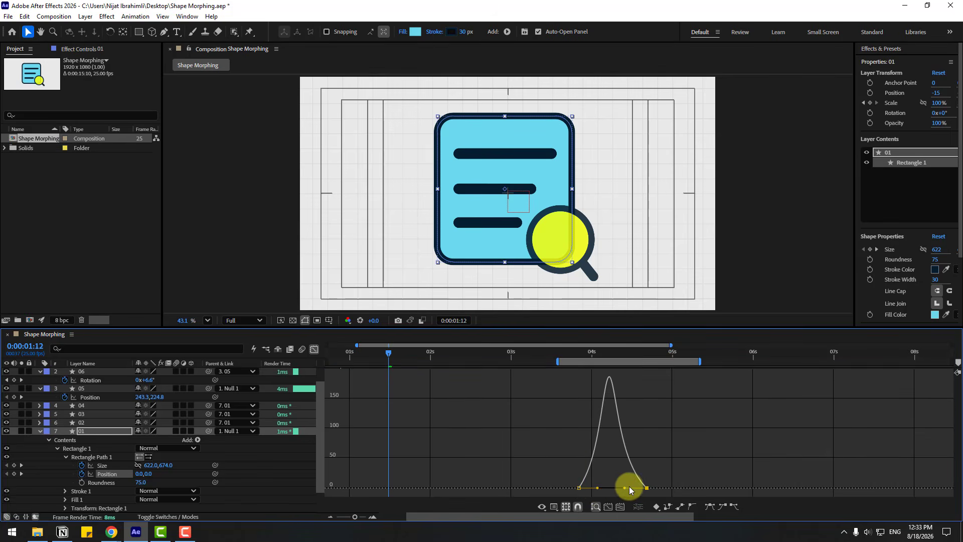
pyautogui.press('space')
pyautogui.press('space')
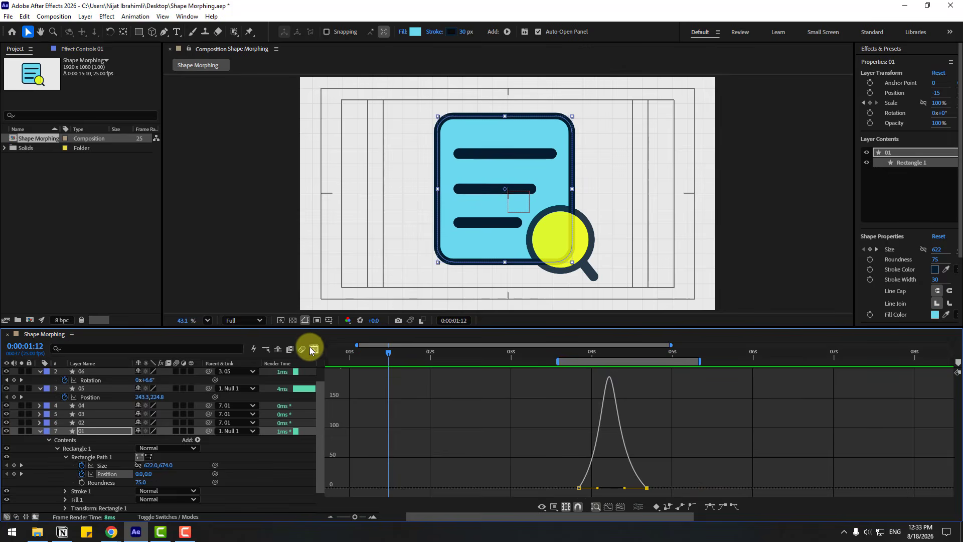
pyautogui.click(314, 349)
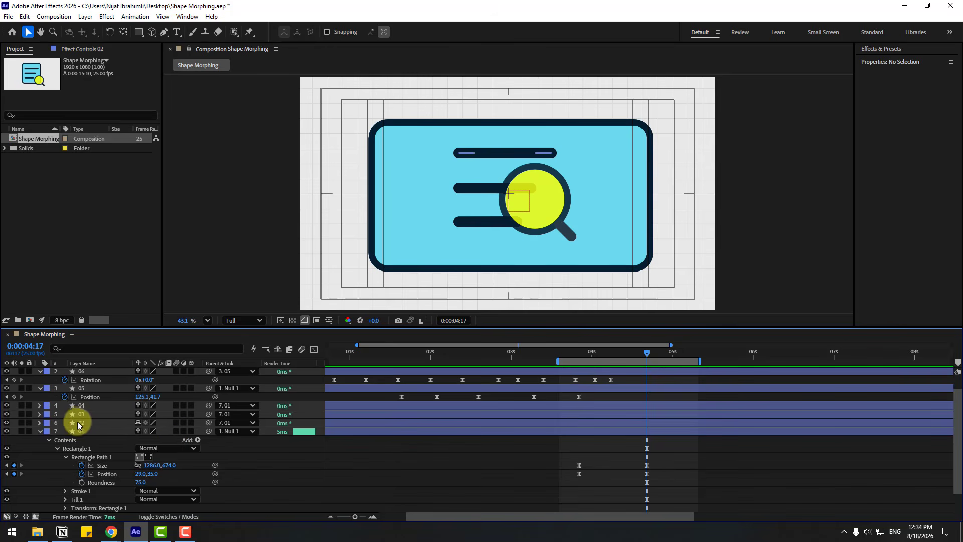
# Enable Position keyframing for line layers 02, 03 and 04 together at 0:00:04:05.
pyautogui.click(82, 423)
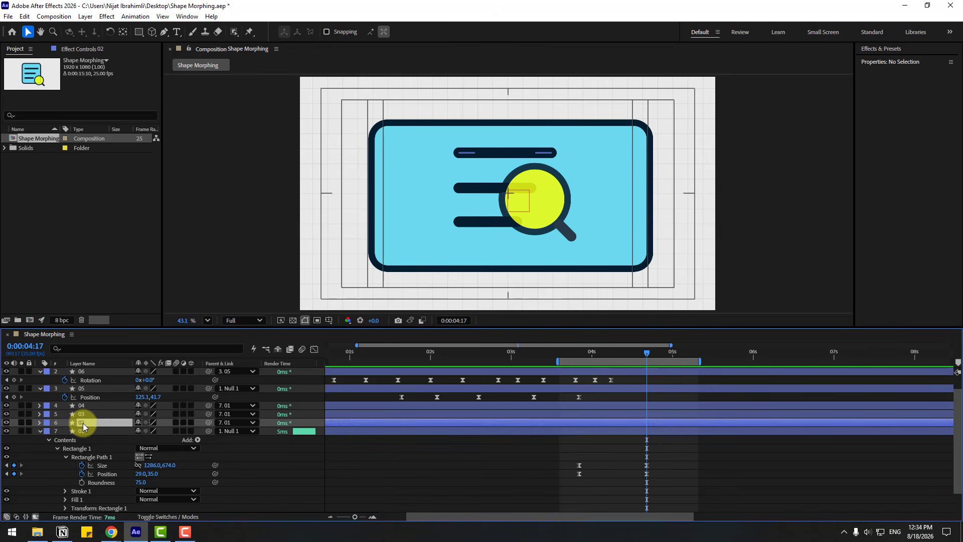
pyautogui.keyDown('shift'); pyautogui.click(83, 414); pyautogui.keyUp('shift')
pyautogui.keyDown('shift'); pyautogui.click(86, 404); pyautogui.keyUp('shift')
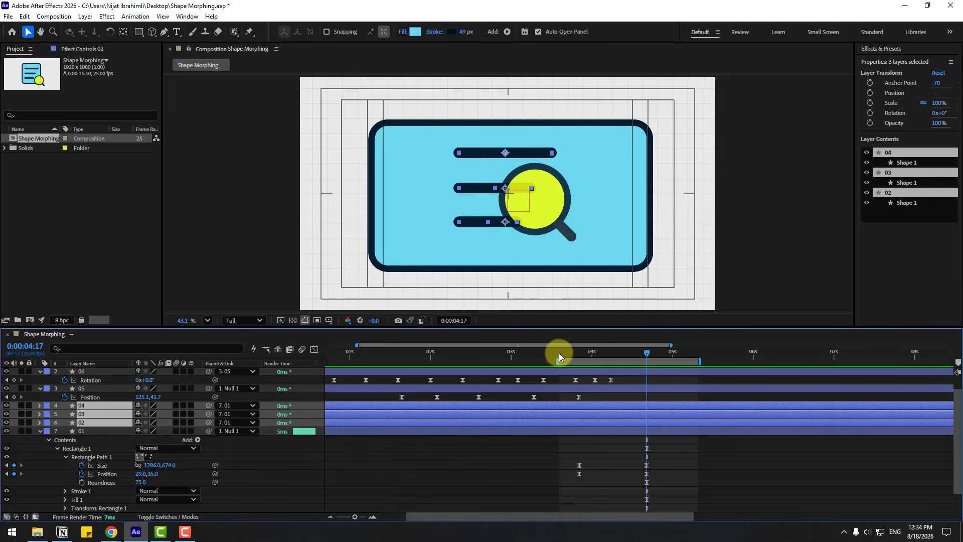
pyautogui.moveTo(559, 351); pyautogui.dragTo(607, 360)
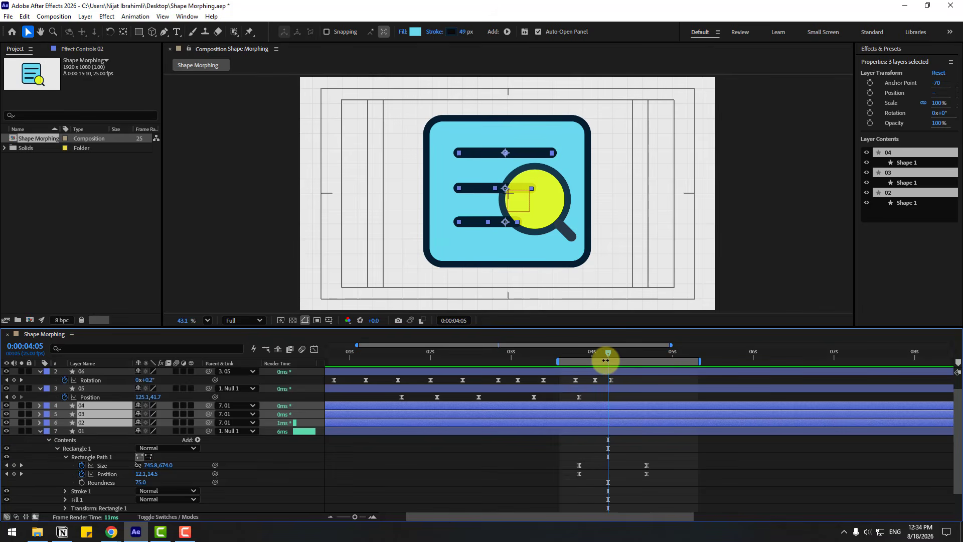
pyautogui.press('p')
pyautogui.click(64, 414)
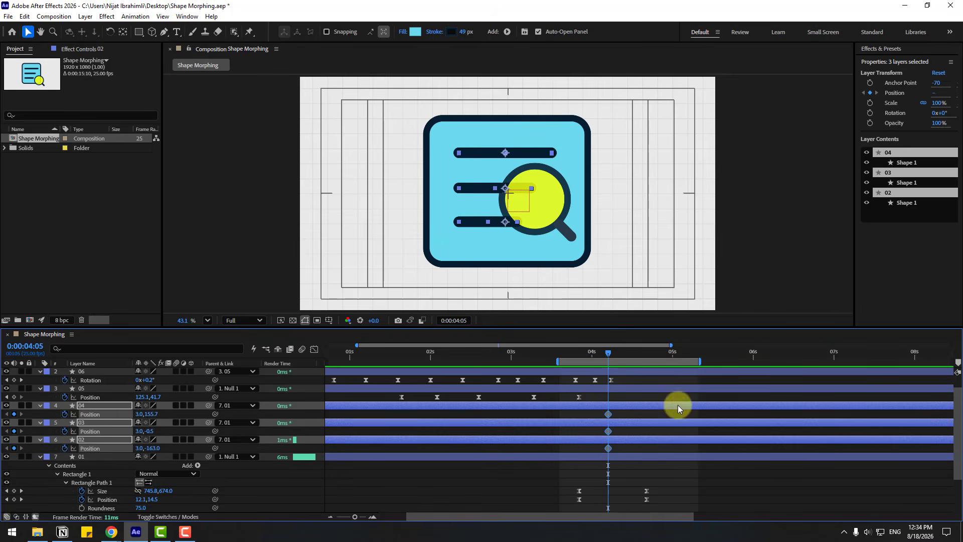
# Keyframe the three line layers' X Position at 276 at 0:00:04:17, and apply Easy Ease to all their Position keyframes.
pyautogui.moveTo(634, 356); pyautogui.dragTo(646, 358)
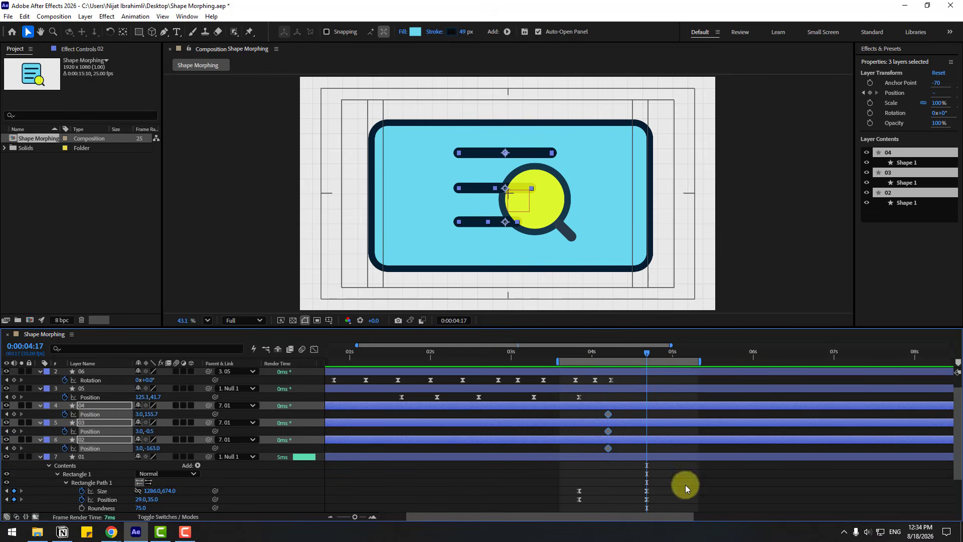
pyautogui.moveTo(137, 414); pyautogui.dragTo(273, 414)
pyautogui.moveTo(653, 414); pyautogui.dragTo(609, 449)
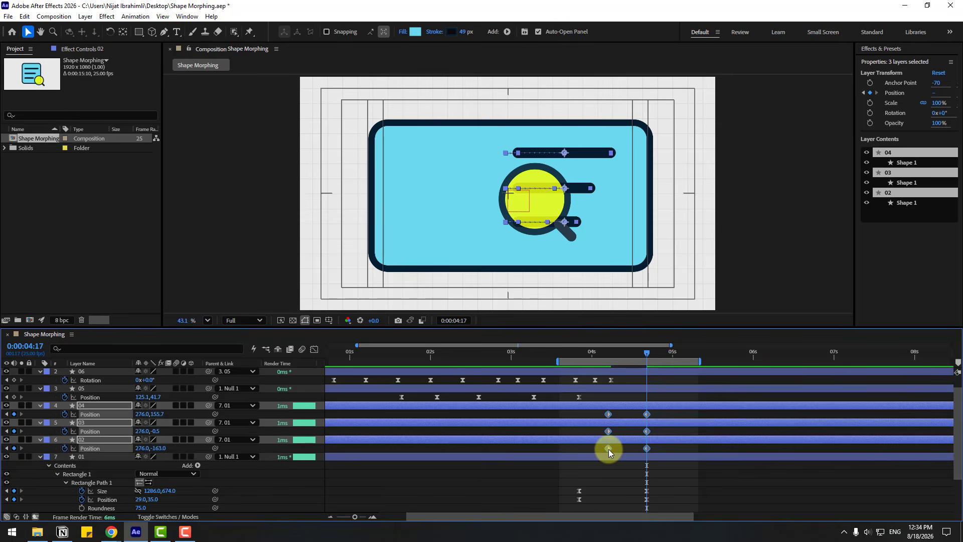
pyautogui.rightClick(609, 449)
pyautogui.click(760, 330)
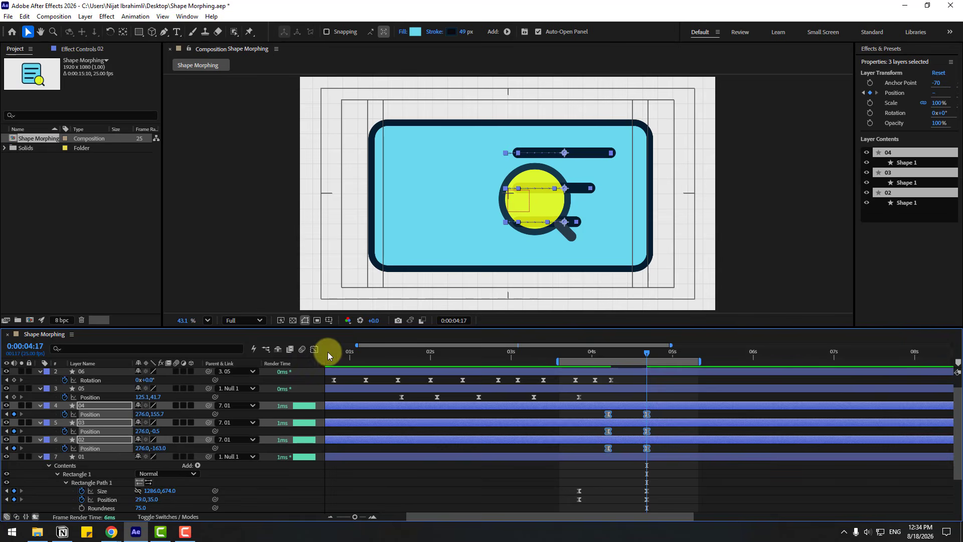
# Sharpen the three lines' Position easing into a steep central peak, with about 72% influence at the first keyframes, and preview it.
pyautogui.click(314, 349)
pyautogui.press('=')
pyautogui.moveTo(540, 467); pyautogui.dragTo(592, 493)
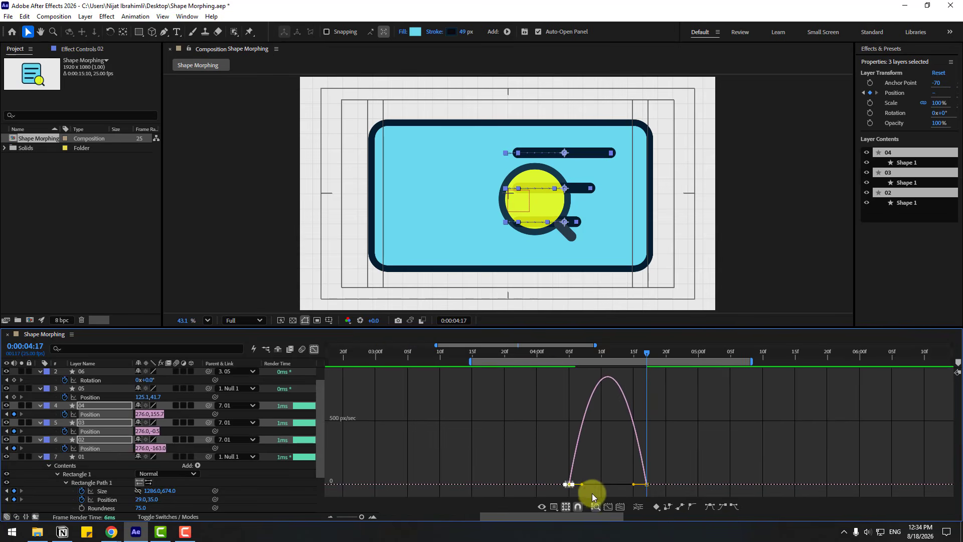
pyautogui.press('=')
pyautogui.moveTo(514, 484); pyautogui.dragTo(547, 486)
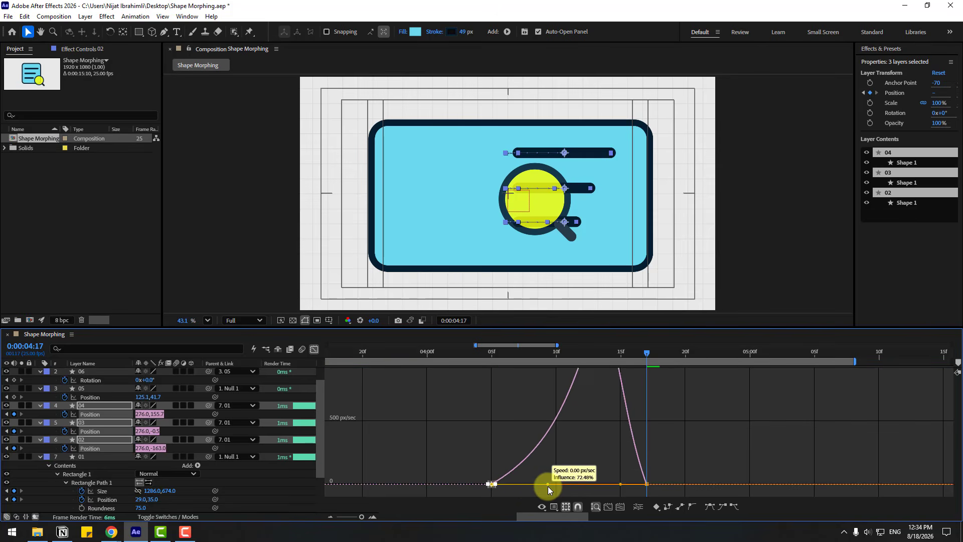
pyautogui.moveTo(621, 484); pyautogui.dragTo(597, 485)
pyautogui.press('-')
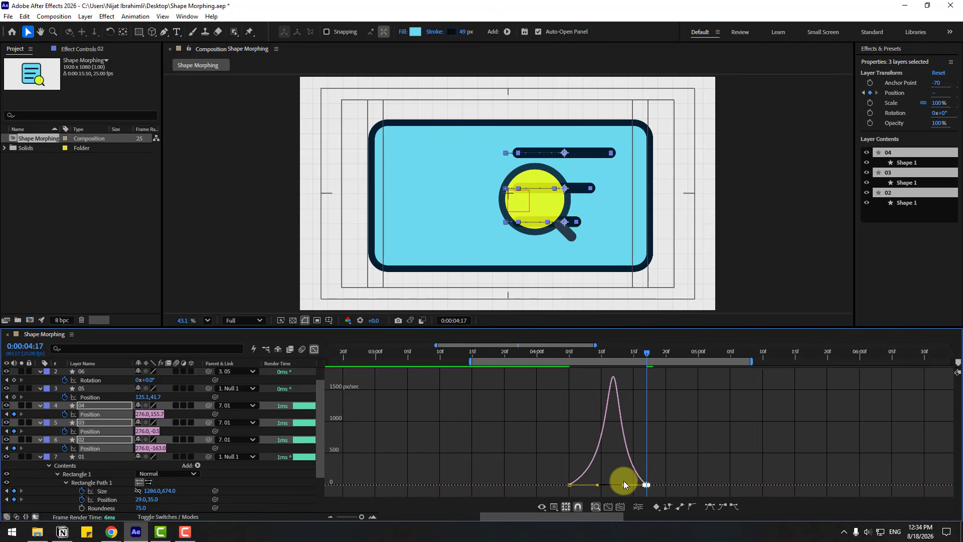
pyautogui.press('-')
pyautogui.press('space')
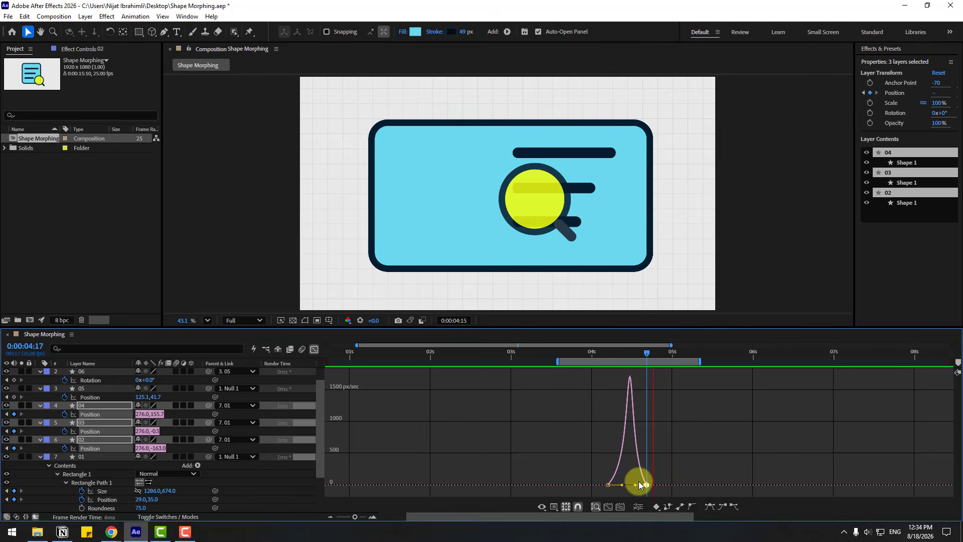
pyautogui.press('space')
# Delay the last Position keyframes of layers 02, 03 and 04 to about 0:00:04:21 in the timeline.
pyautogui.click(315, 349)
pyautogui.moveTo(661, 412); pyautogui.dragTo(660, 448)
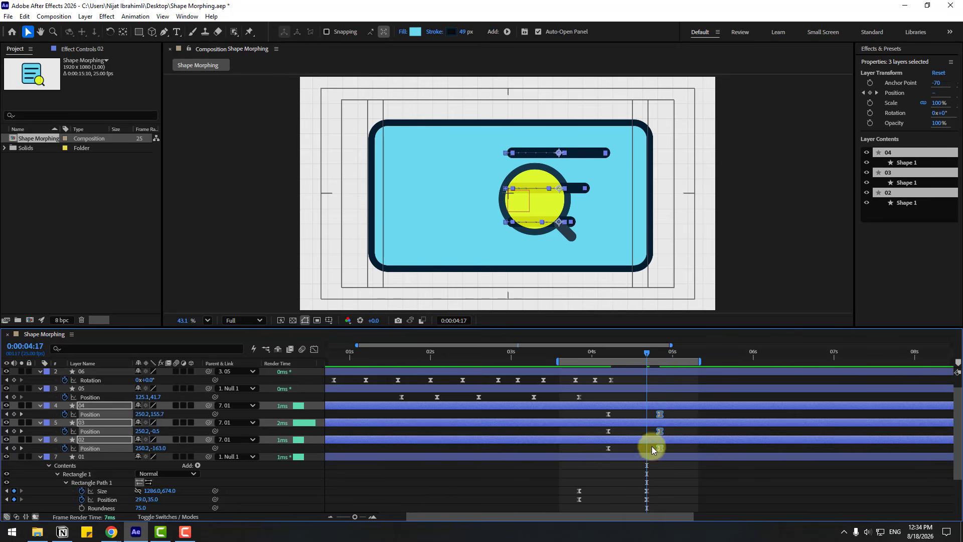
pyautogui.click(679, 409)
pyautogui.click(477, 401)
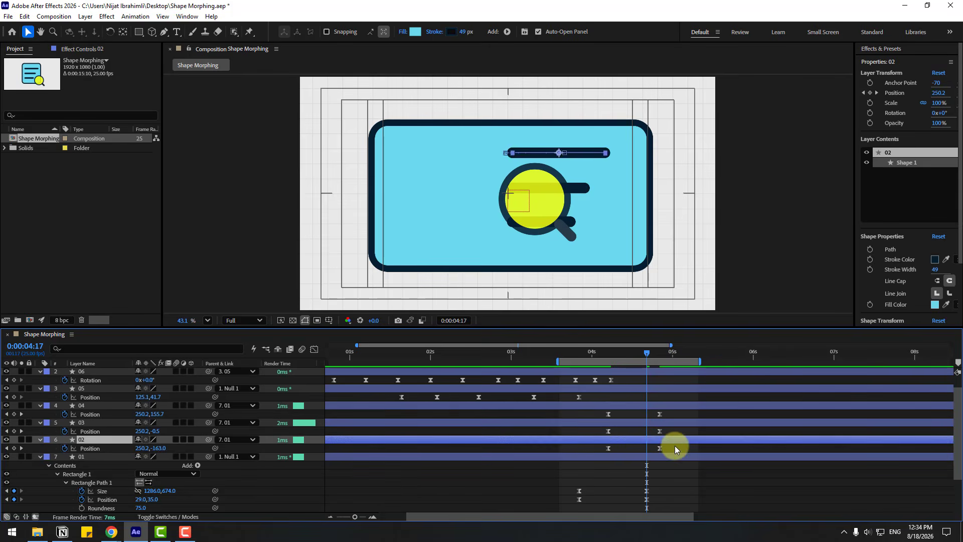
# Stagger the lines by moving layer 02's Position keyframes to start near 0:00:04:00 and layer 03's near 0:00:04:03, and preview them.
pyautogui.moveTo(676, 445); pyautogui.dragTo(602, 449)
pyautogui.click(604, 449)
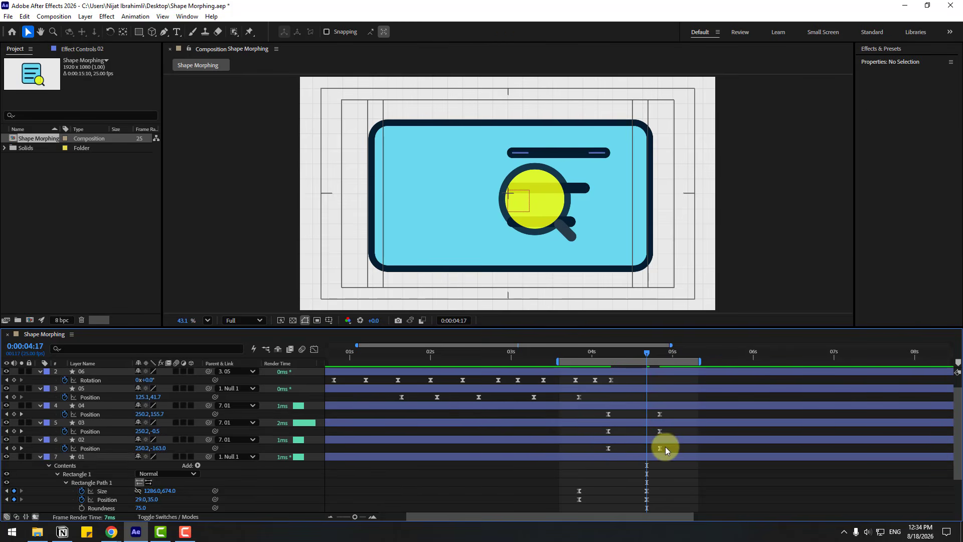
pyautogui.moveTo(665, 446); pyautogui.dragTo(593, 447)
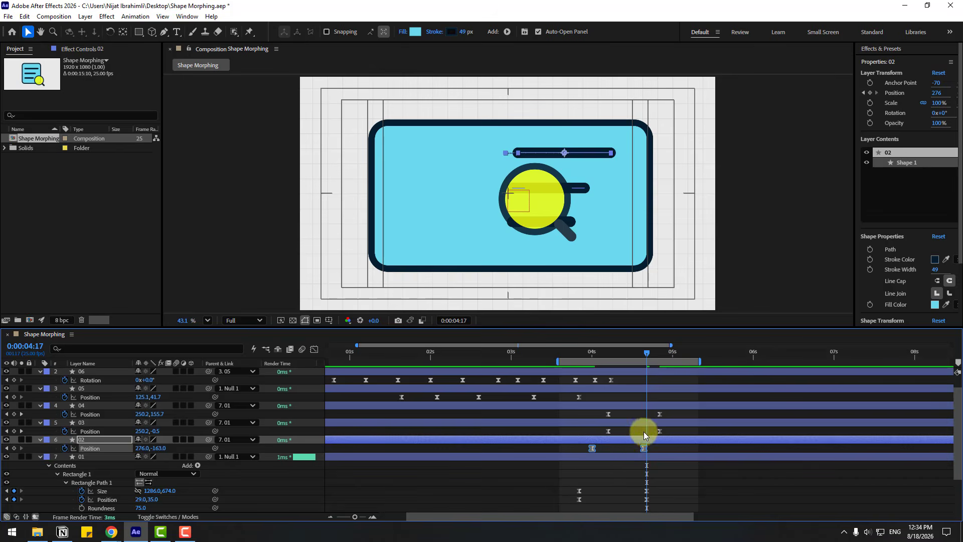
pyautogui.moveTo(668, 429); pyautogui.dragTo(602, 432)
pyautogui.moveTo(667, 412); pyautogui.dragTo(599, 420)
pyautogui.press('space')
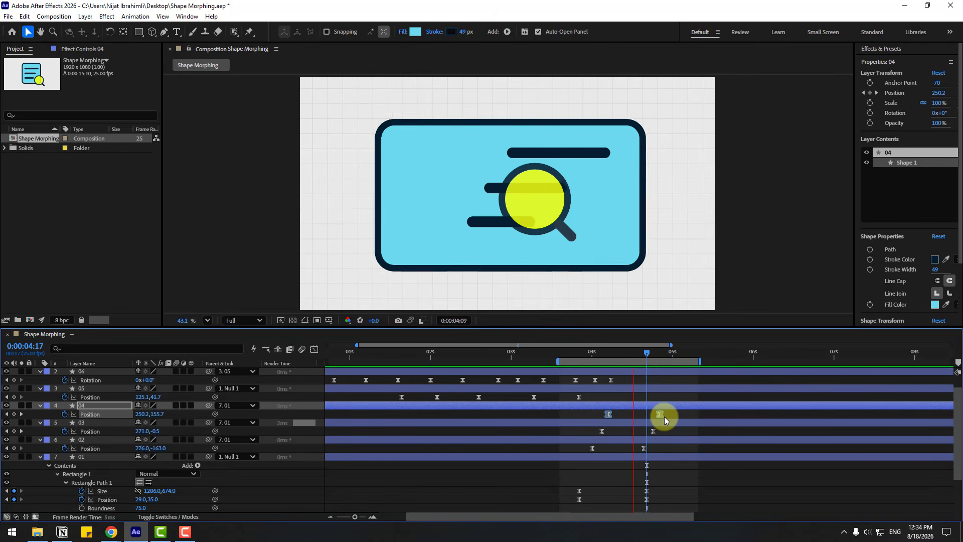
pyautogui.scroll(-1, 327, 184)
pyautogui.press('space')
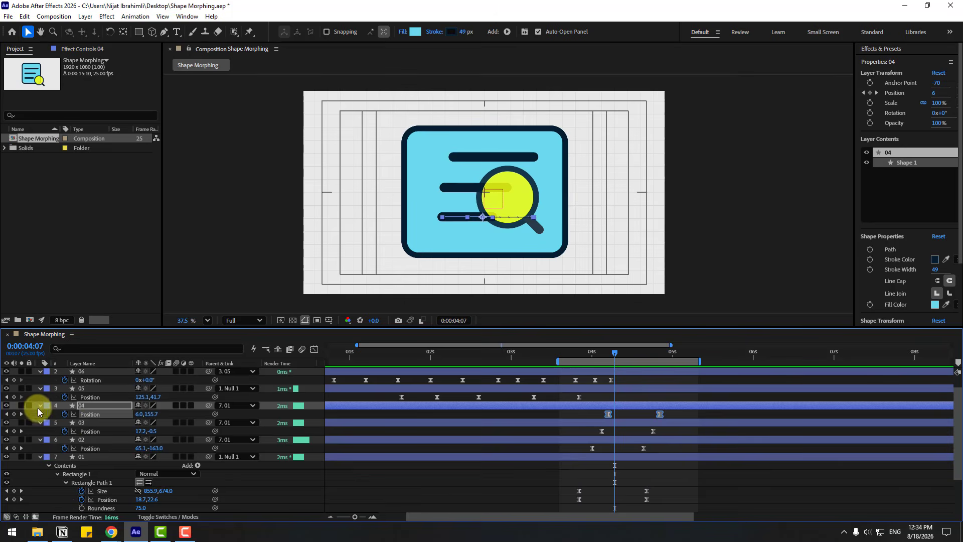
# Collapse the expanded properties of layers 01, 02, 03 and 04 in the timeline.
pyautogui.click(39, 405)
pyautogui.click(40, 413)
pyautogui.click(39, 422)
pyautogui.click(40, 431)
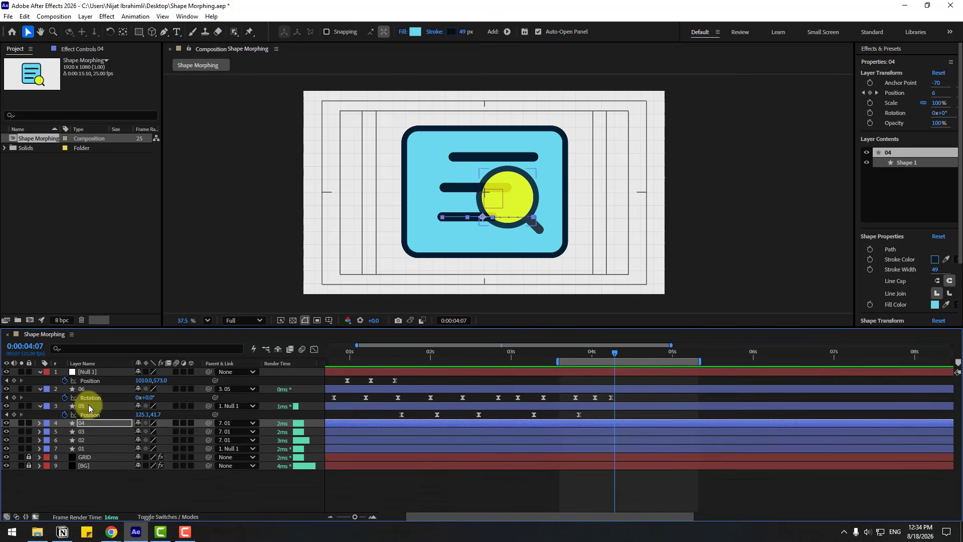
# Keyframe layer 05's Position at -318.9, -85.3 at 0:00:04:12, placing the magnifier lens in the upper-left area of the wide rectangle.
pyautogui.click(89, 407)
pyautogui.moveTo(572, 358); pyautogui.dragTo(631, 367)
pyautogui.click(126, 492)
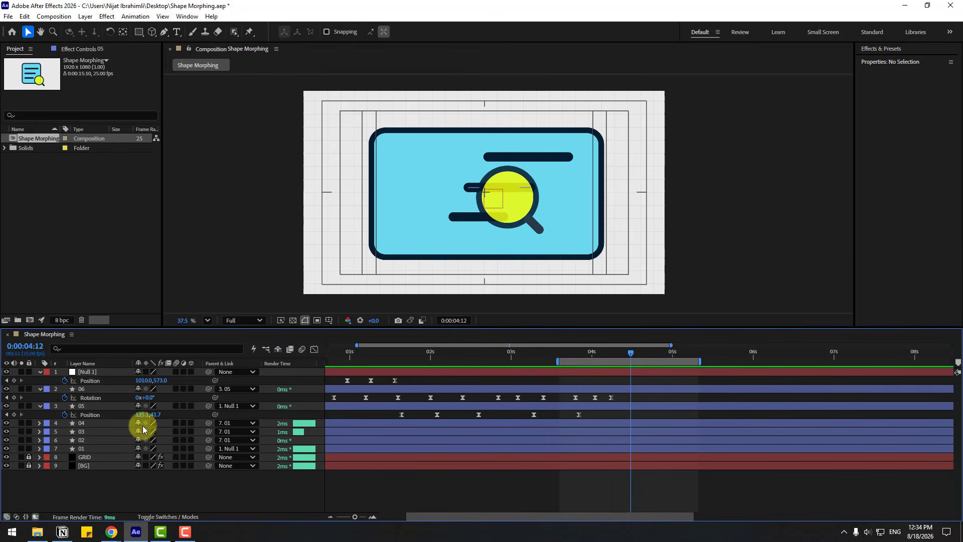
pyautogui.moveTo(141, 415)
pyautogui.mouseDown()
pyautogui.moveTo(10, 417)
pyautogui.moveTo(155, 415)
pyautogui.mouseUp()
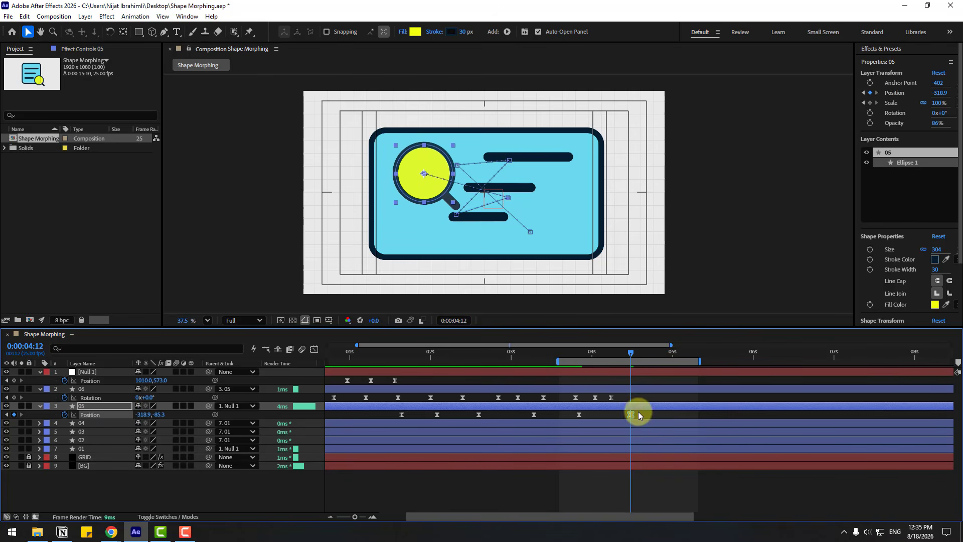
# Sharpen the speed curves between layer 05's Position keyframes into narrower peaks and preview the lens movement.
pyautogui.click(315, 349)
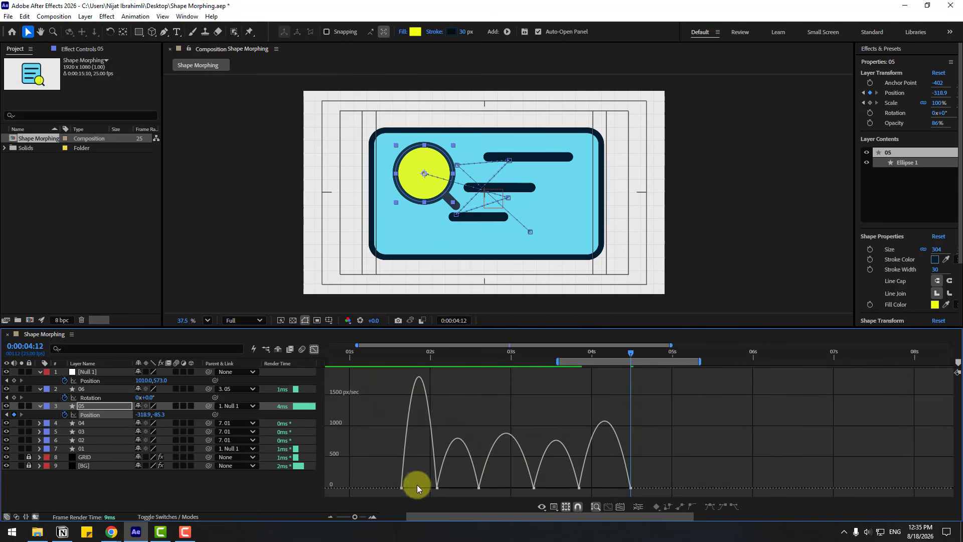
pyautogui.moveTo(391, 478); pyautogui.dragTo(597, 489)
pyautogui.click(436, 488)
pyautogui.click(478, 488)
pyautogui.click(534, 487)
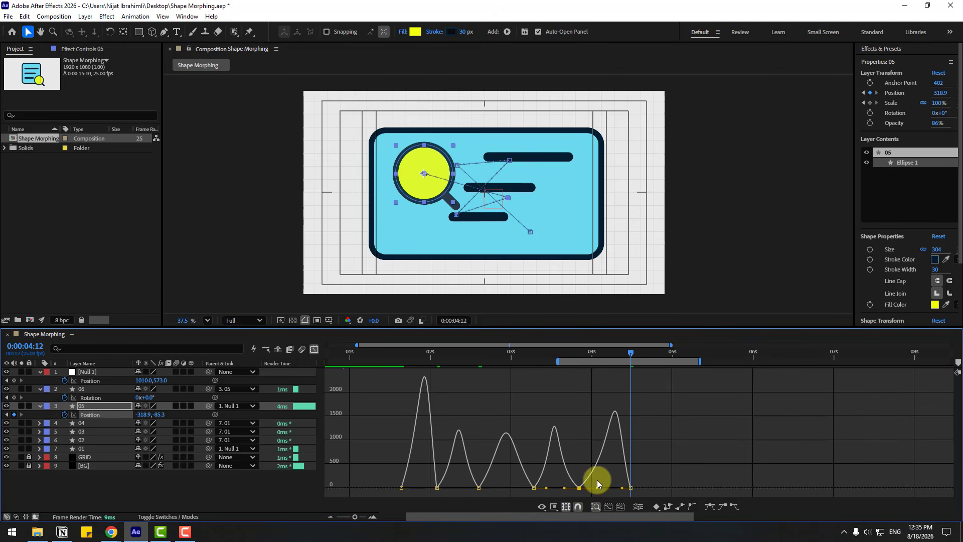
pyautogui.press('space')
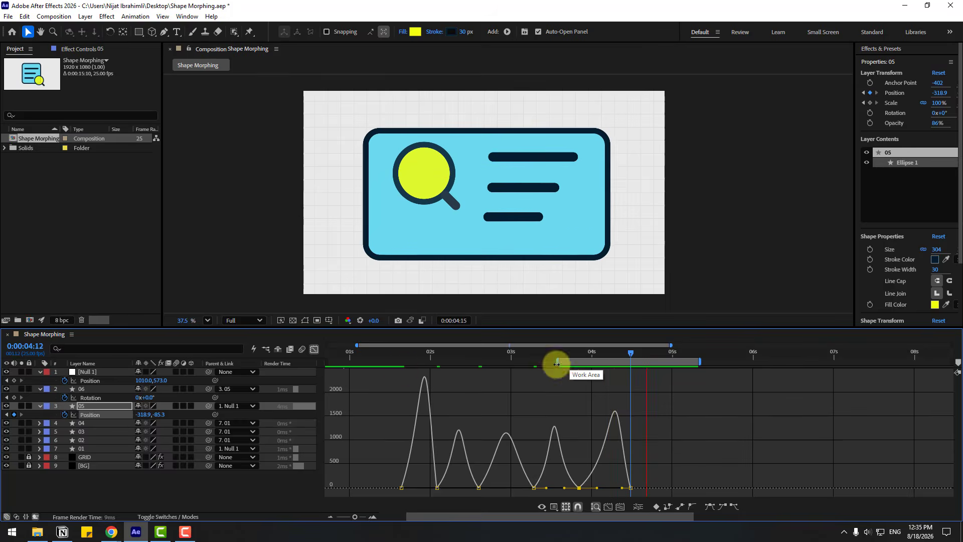
pyautogui.press('space')
# Reveal layer 06's Scale along with its Rotation and add a 100% Scale keyframe at 0:00:04:04.
pyautogui.click(83, 389)
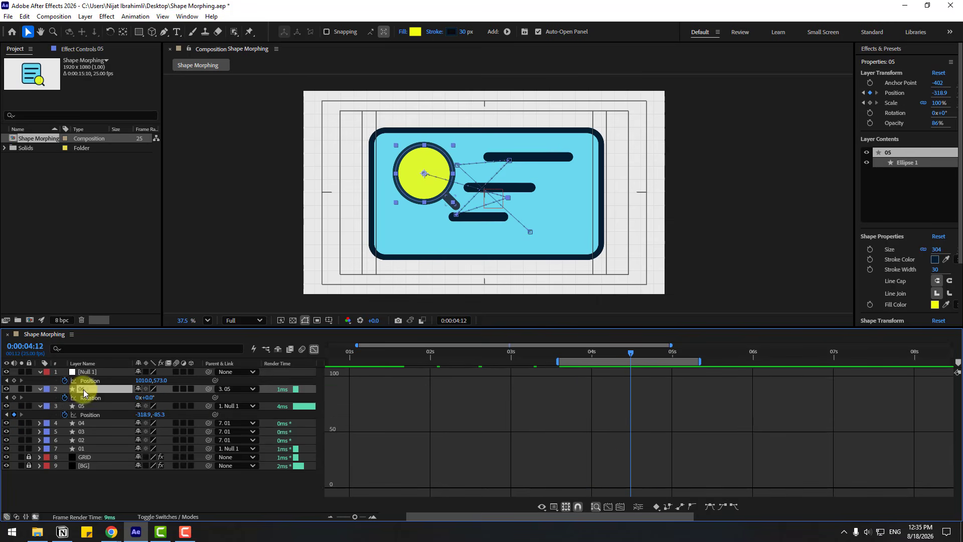
pyautogui.click(316, 349)
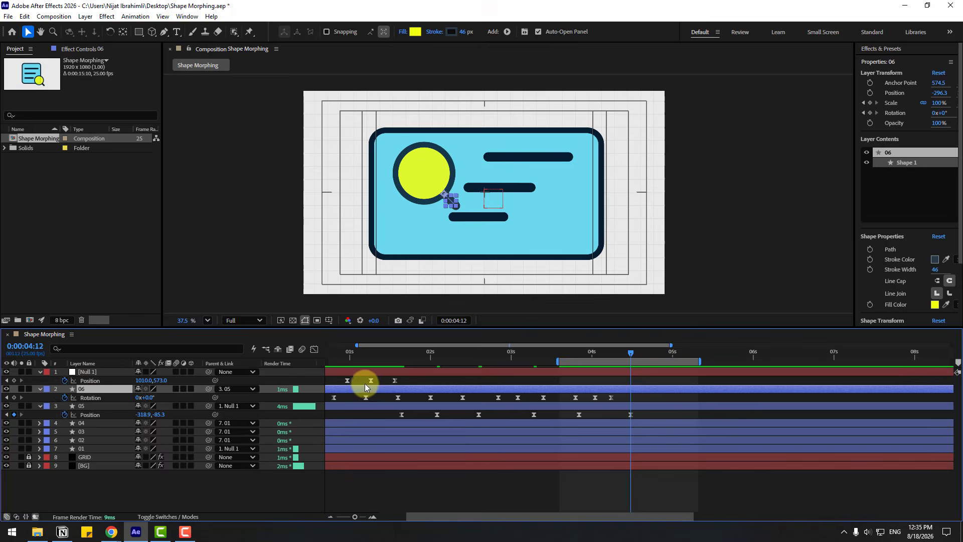
pyautogui.hotkey('shift', 's')
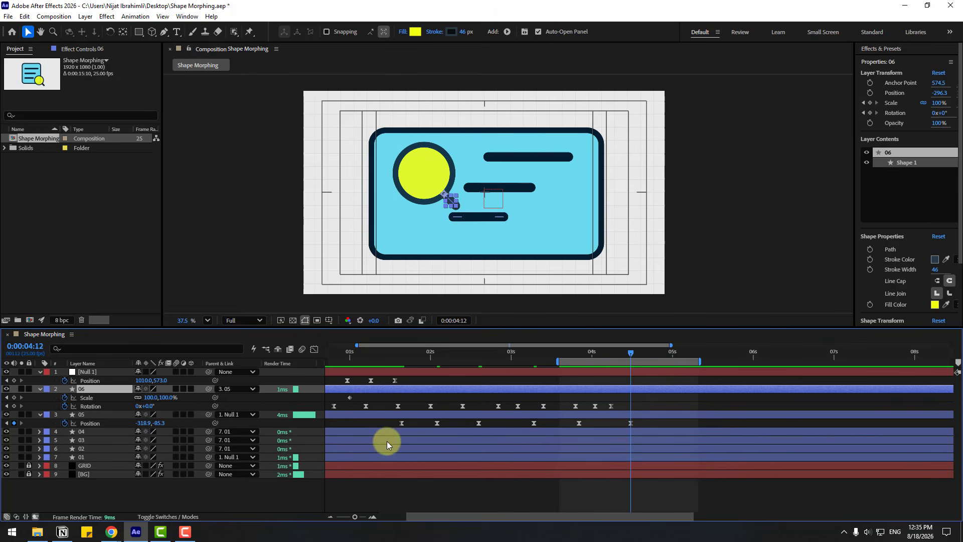
pyautogui.moveTo(609, 348)
pyautogui.mouseDown()
pyautogui.moveTo(570, 354)
pyautogui.moveTo(605, 360)
pyautogui.mouseUp()
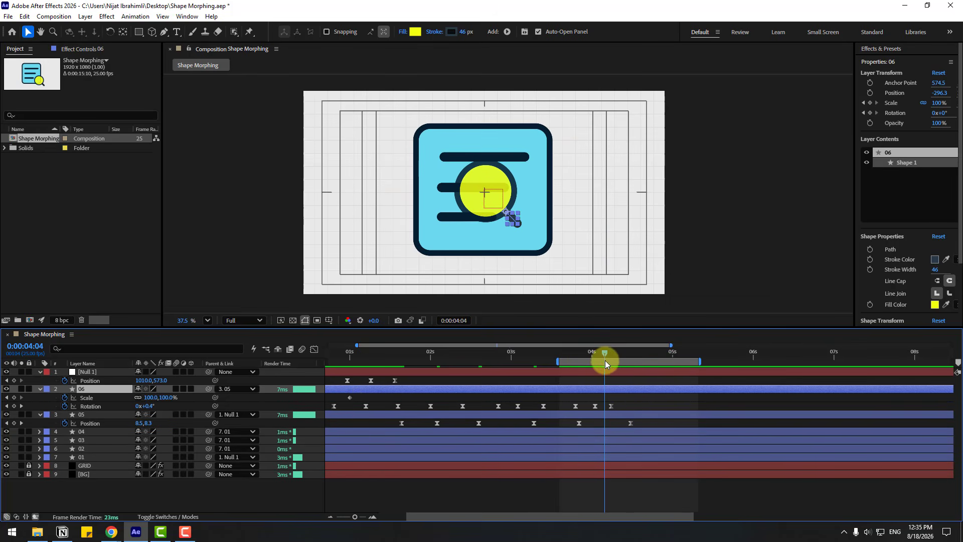
pyautogui.click(14, 398)
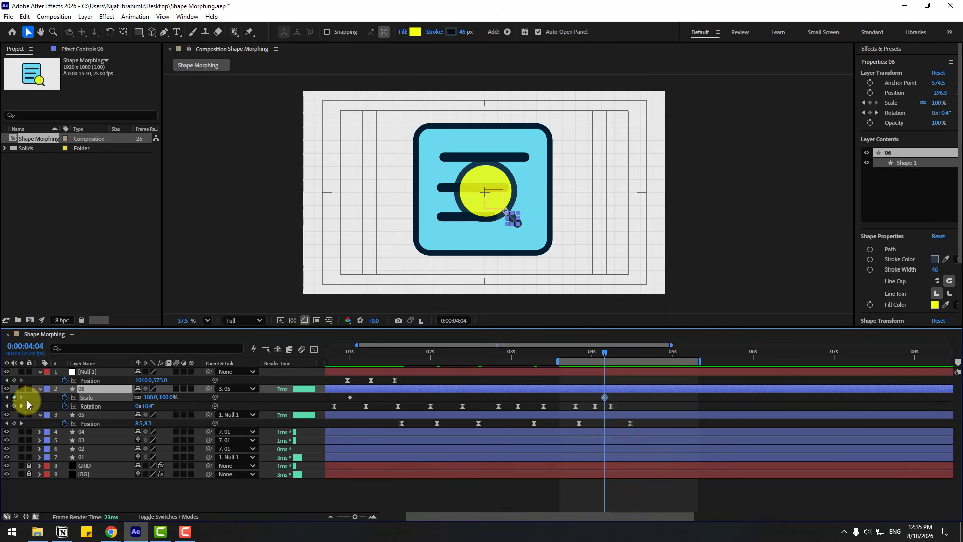
# Keyframe layer 06's Scale at 0% at 0:00:04:10 so the handle vanishes, and scrub through the result.
pyautogui.moveTo(609, 353); pyautogui.dragTo(624, 357)
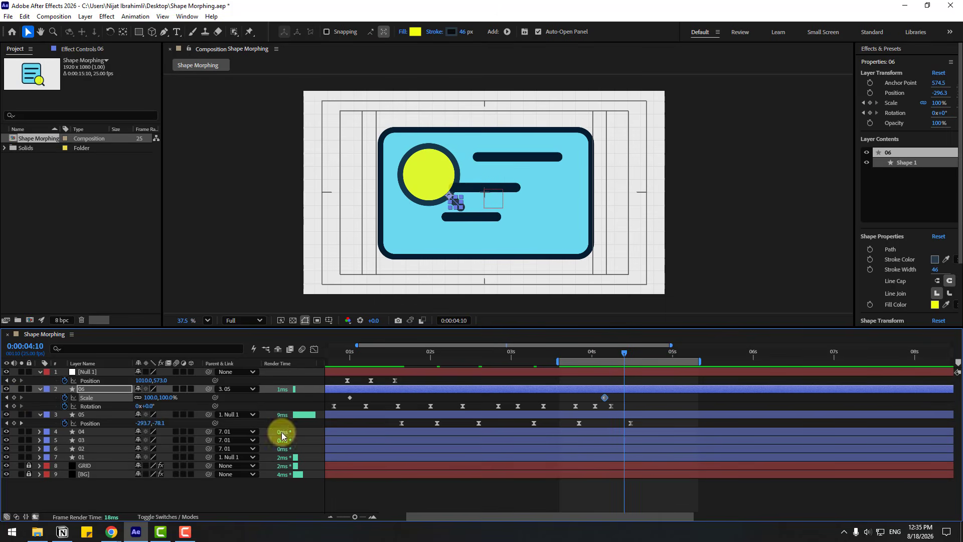
pyautogui.write('00')
pyautogui.press('Return')
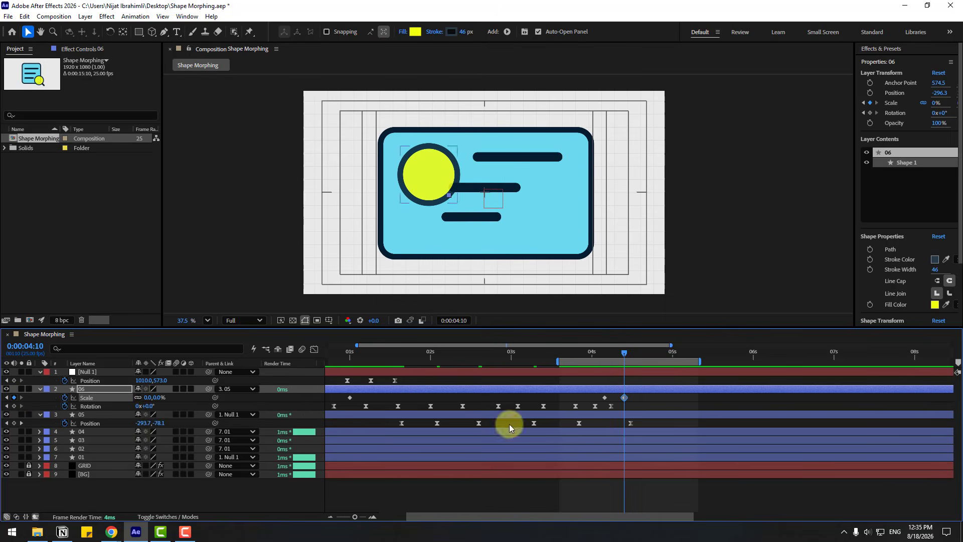
pyautogui.moveTo(600, 351); pyautogui.dragTo(630, 358)
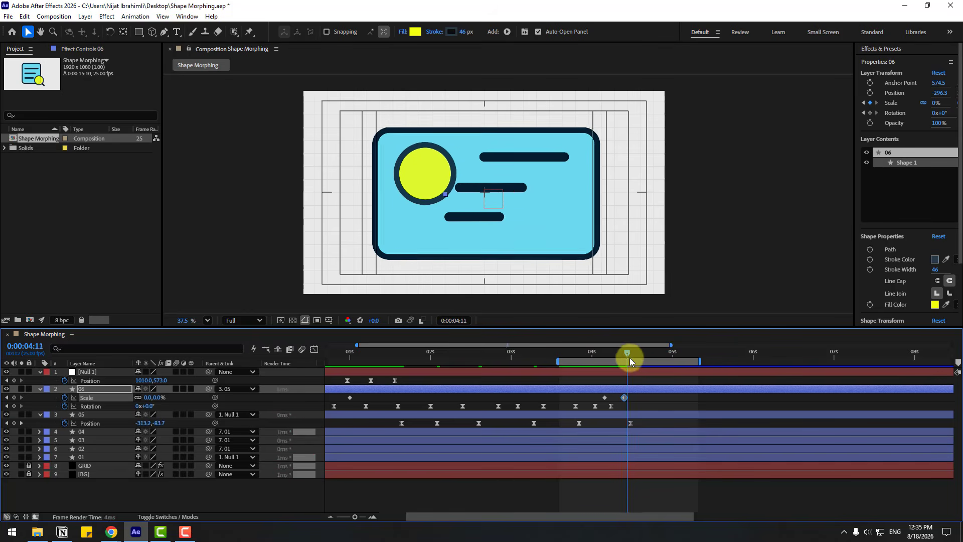
# Apply Easy Ease to layer 06's Scale keyframes at 0:00:04:04 and 0:00:04:10 and preview the handle's disappearance.
pyautogui.click(630, 404)
pyautogui.click(636, 399)
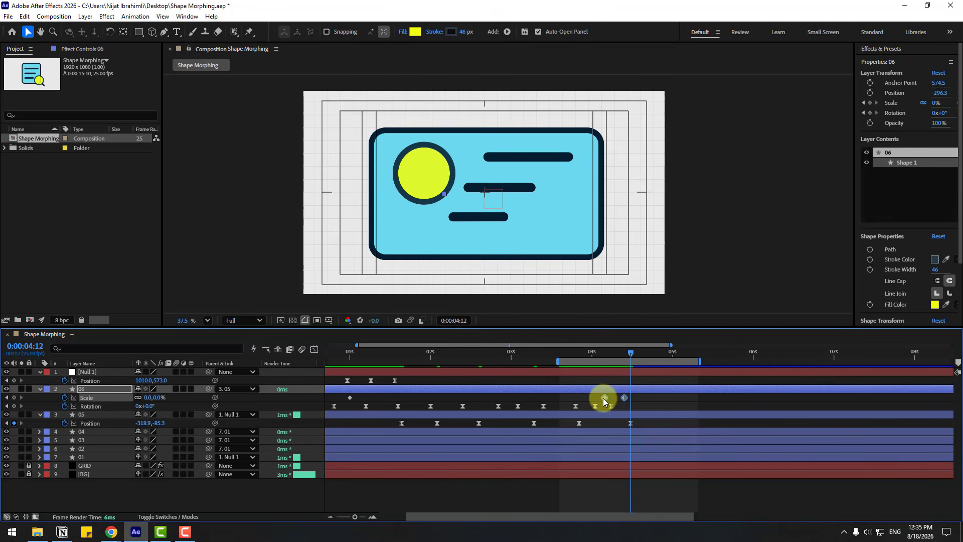
pyautogui.rightClick(604, 398)
pyautogui.click(736, 424)
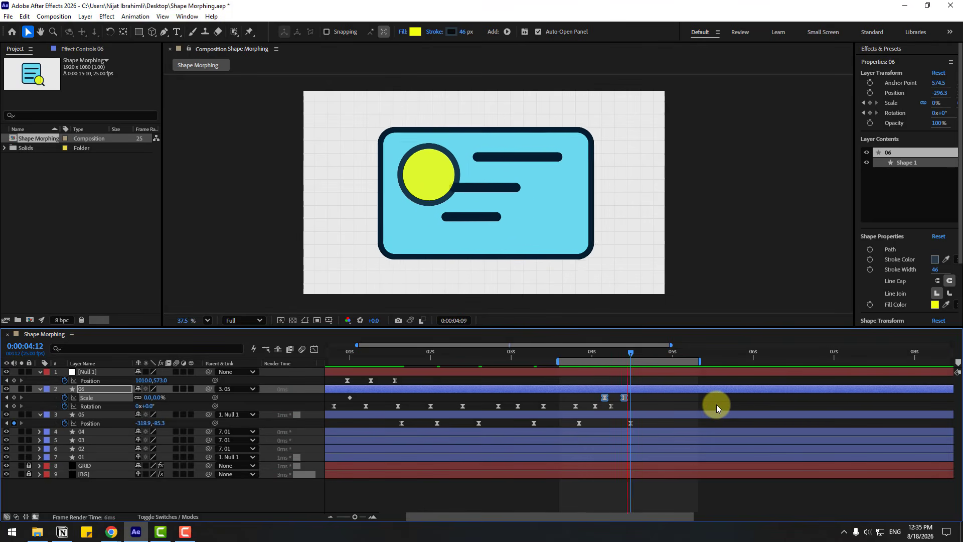
pyautogui.press("'")
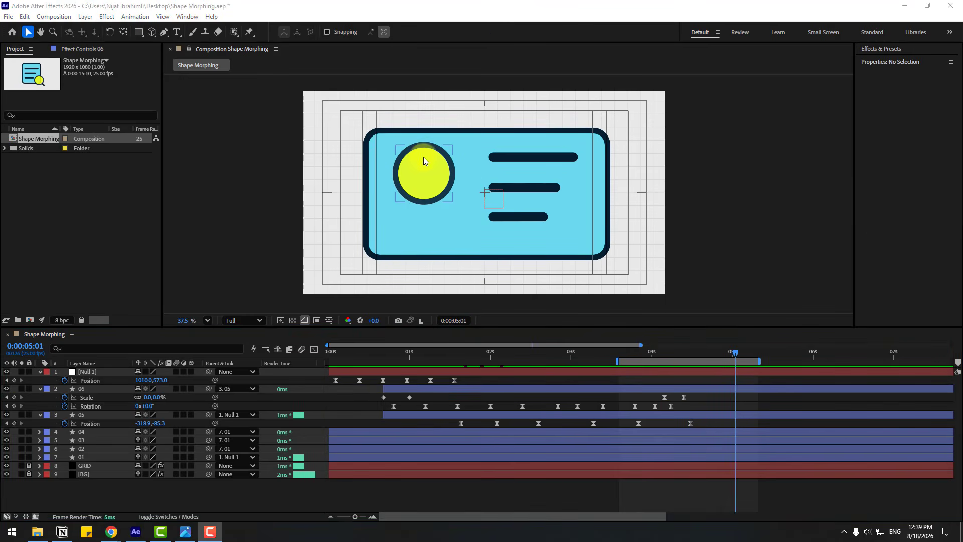
# Draw a short straight horizontal line with the Pen tool in the card's lower-left area, below the lens, on a new shape layer.
pyautogui.click(247, 491)
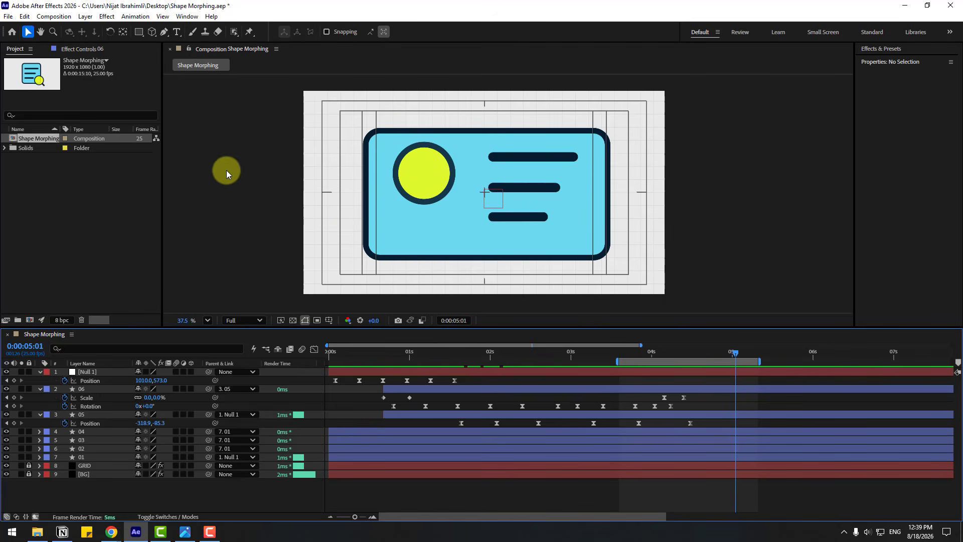
pyautogui.click(167, 38)
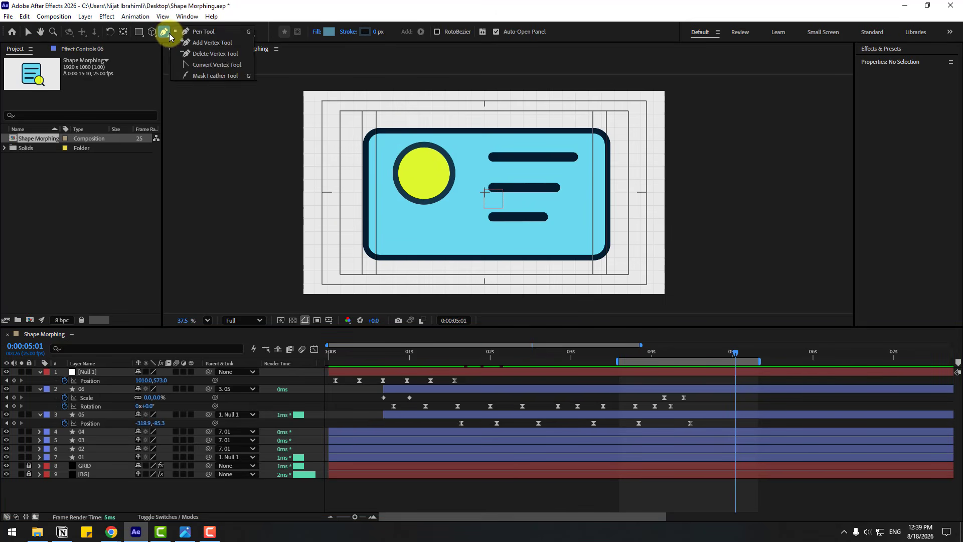
pyautogui.scroll(3, 431, 226)
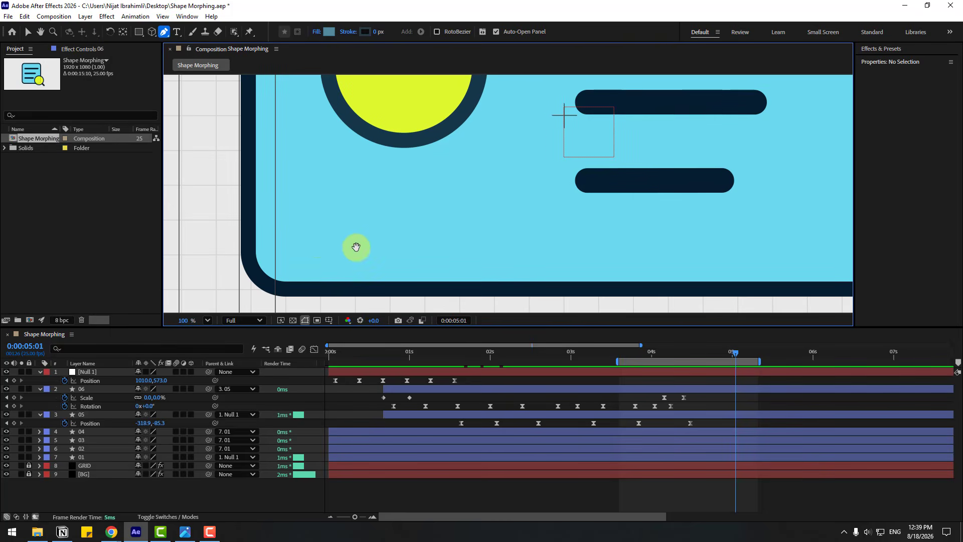
pyautogui.click(316, 241)
pyautogui.click(480, 242)
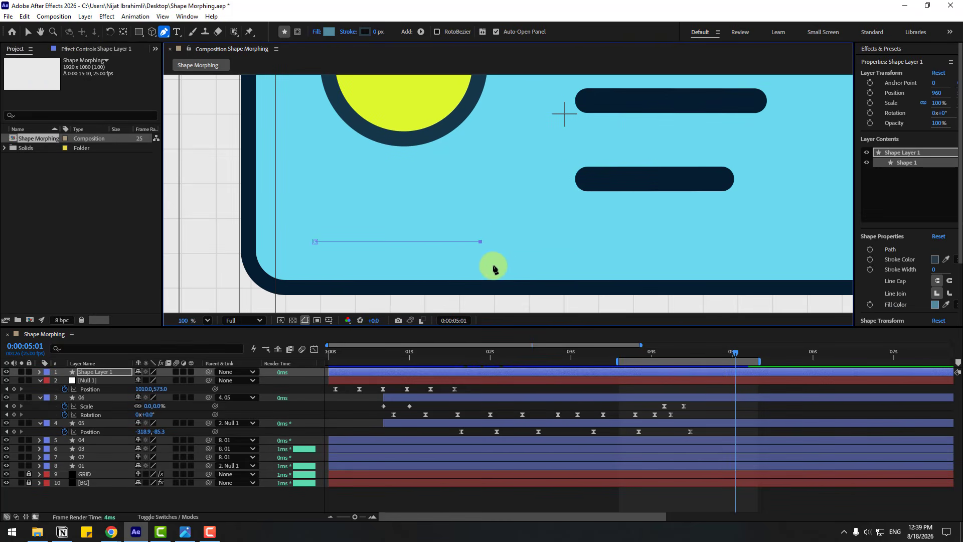
# Remove the new line's fill and give it a 25 px stroke in dark navy 061E2E sampled from the card's upper line.
pyautogui.click(29, 33)
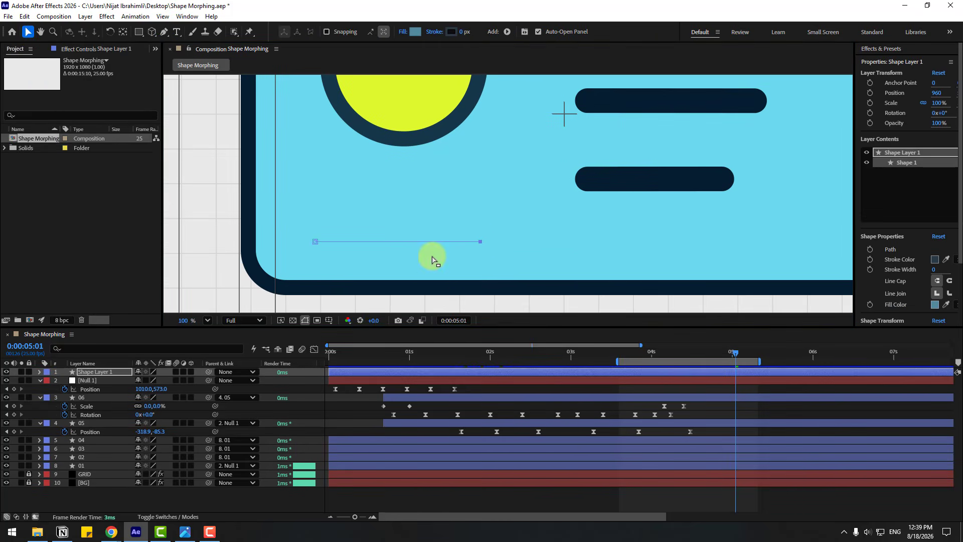
pyautogui.click(402, 34)
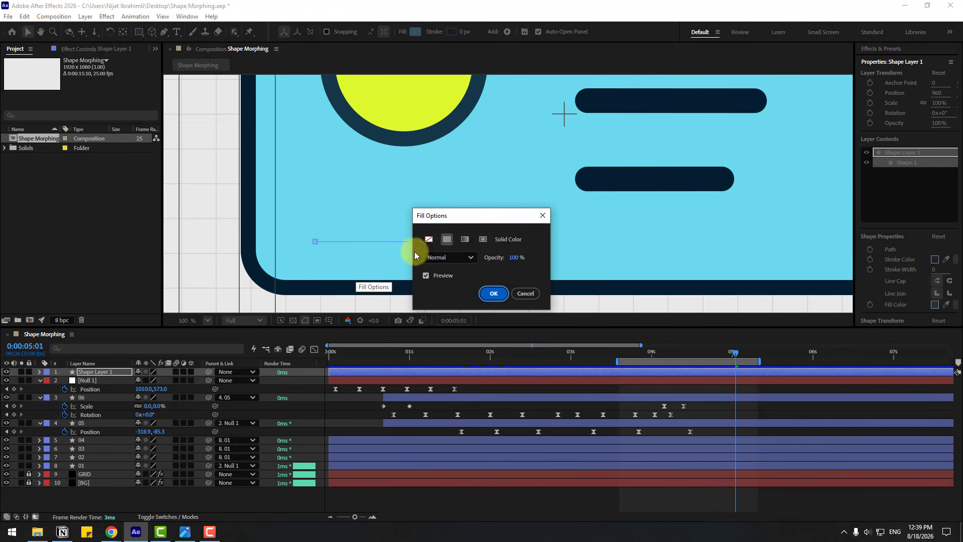
pyautogui.click(496, 293)
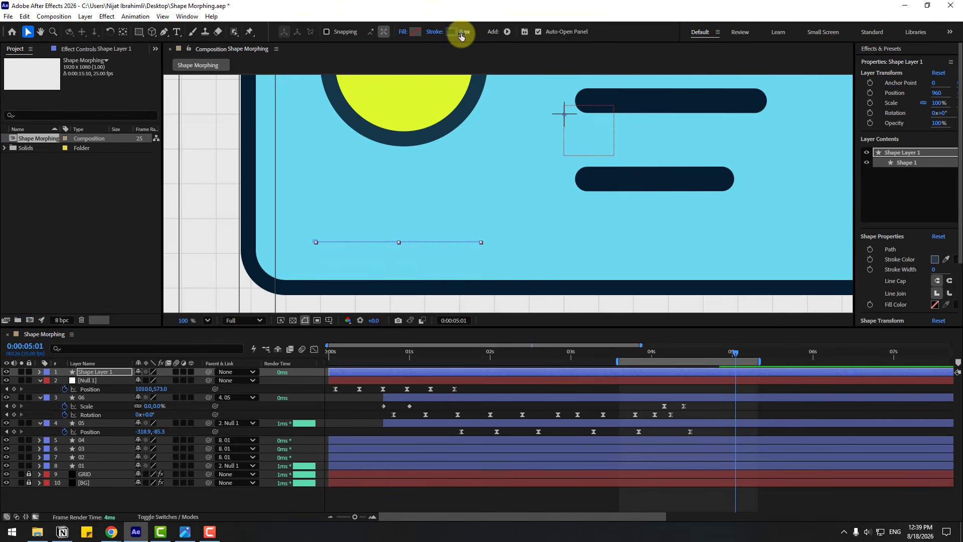
pyautogui.moveTo(461, 35); pyautogui.dragTo(470, 36)
pyautogui.click(455, 33)
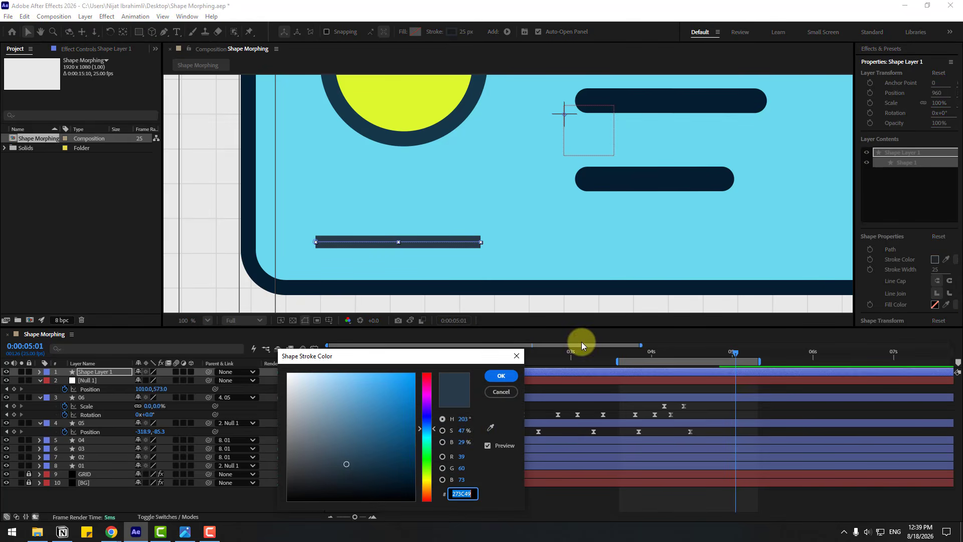
pyautogui.click(668, 103)
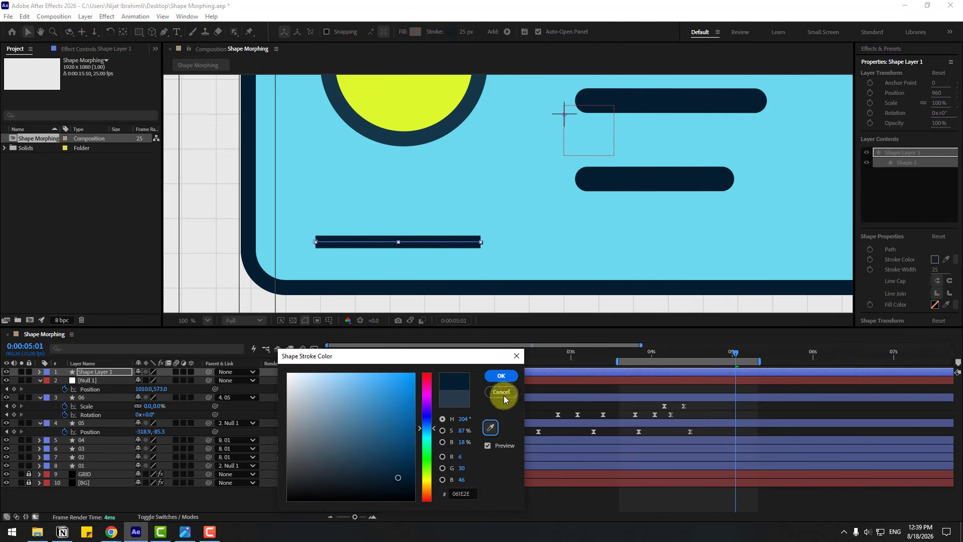
pyautogui.click(500, 381)
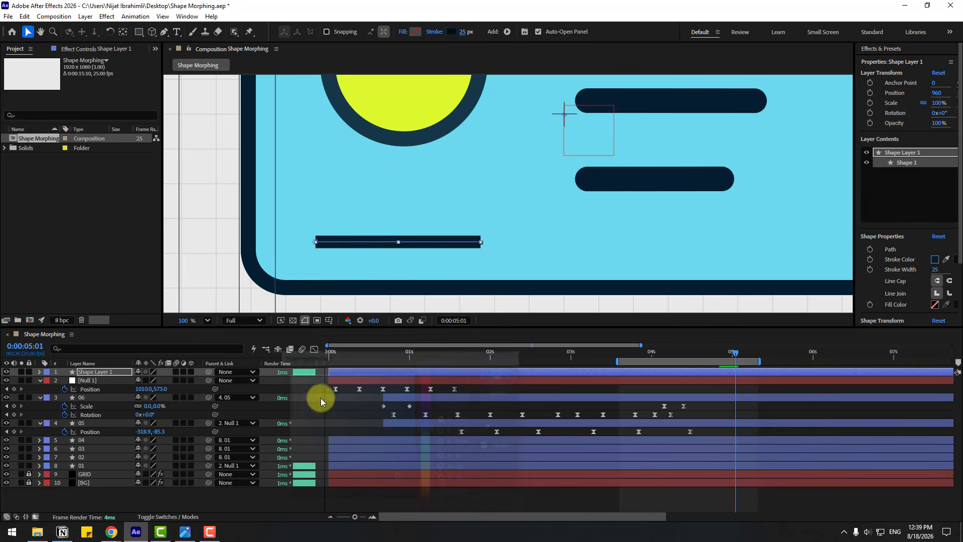
# Set the Line Cap of Shape Layer 1's stroke to Round Cap.
pyautogui.click(40, 372)
pyautogui.click(47, 381)
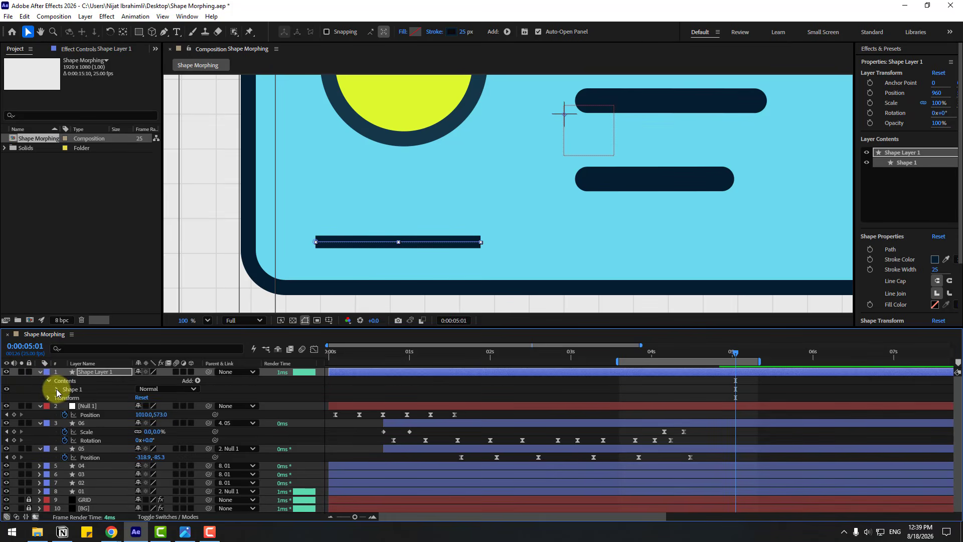
pyautogui.click(66, 406)
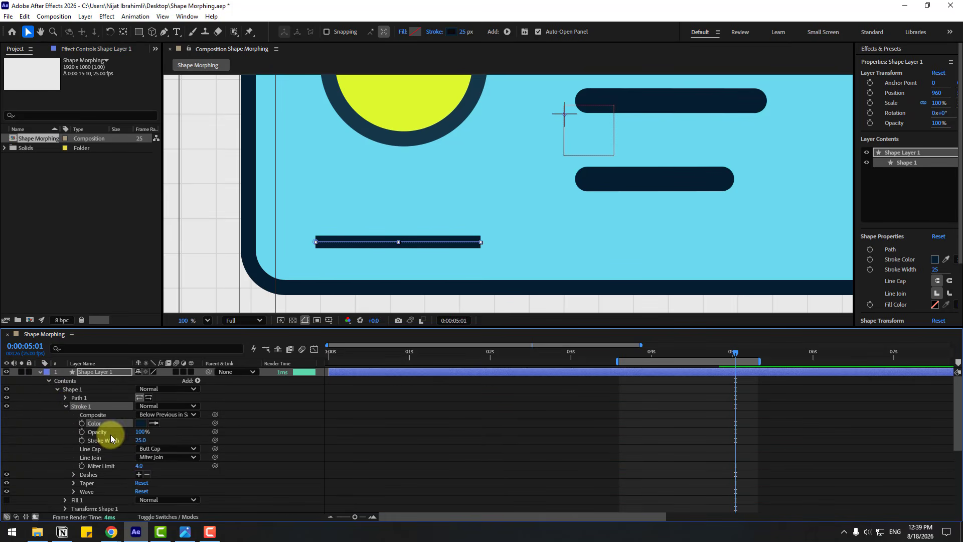
pyautogui.click(145, 448)
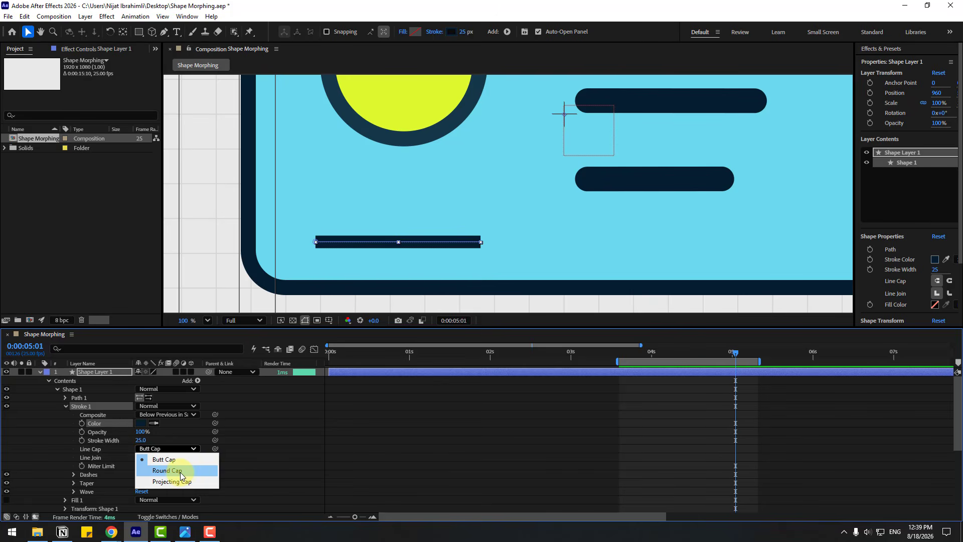
pyautogui.click(181, 470)
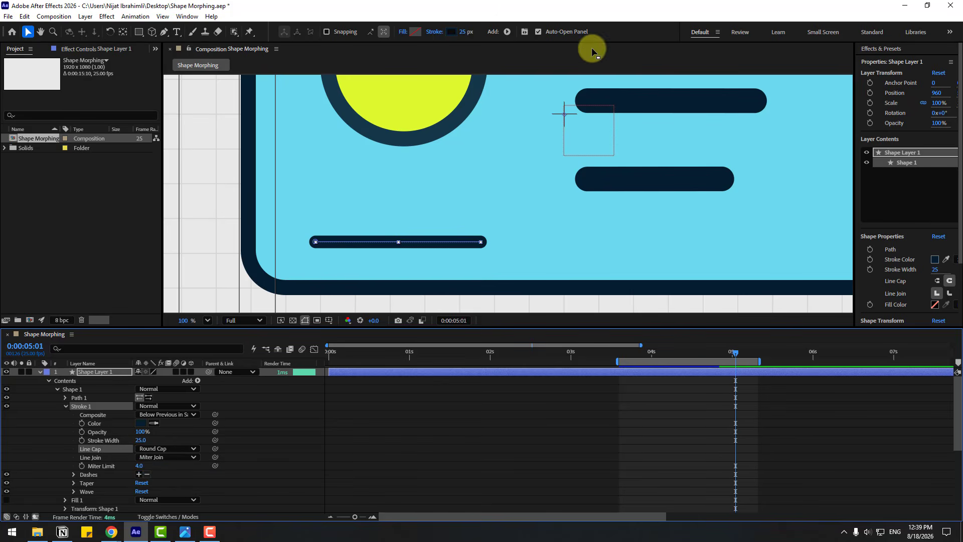
# Thicken Shape Layer 1's stroke to 49 px to match layer 04's line, and collapse the layer's properties.
pyautogui.moveTo(463, 32); pyautogui.dragTo(477, 30)
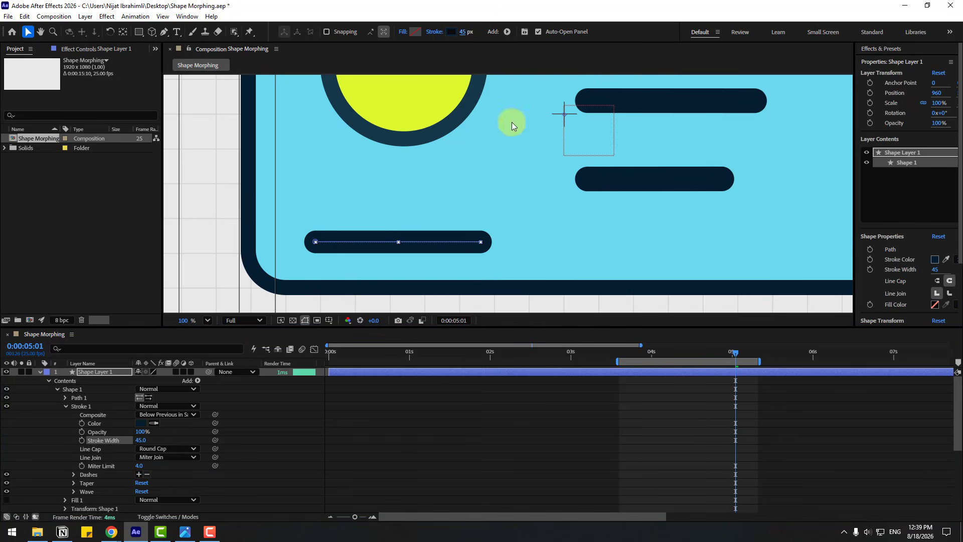
pyautogui.click(648, 179)
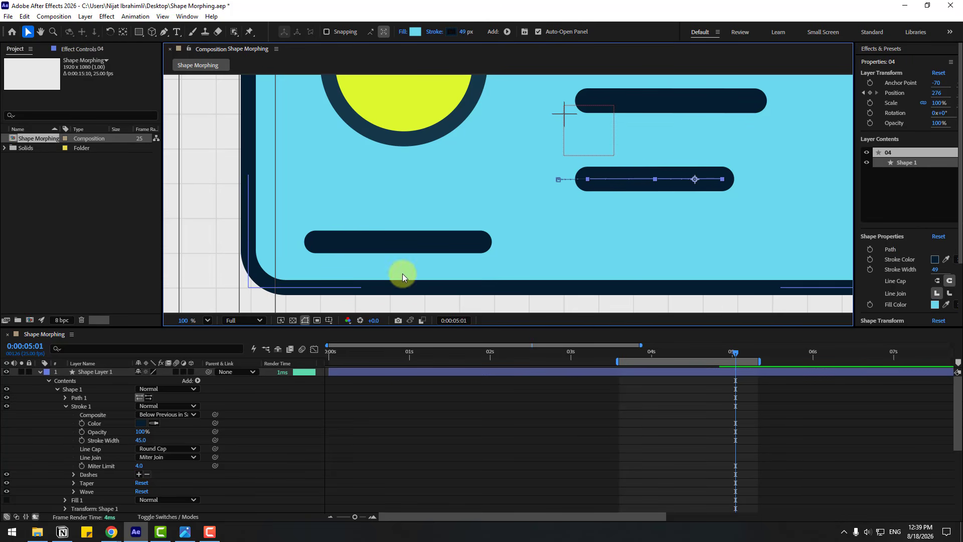
pyautogui.click(401, 243)
pyautogui.click(463, 33)
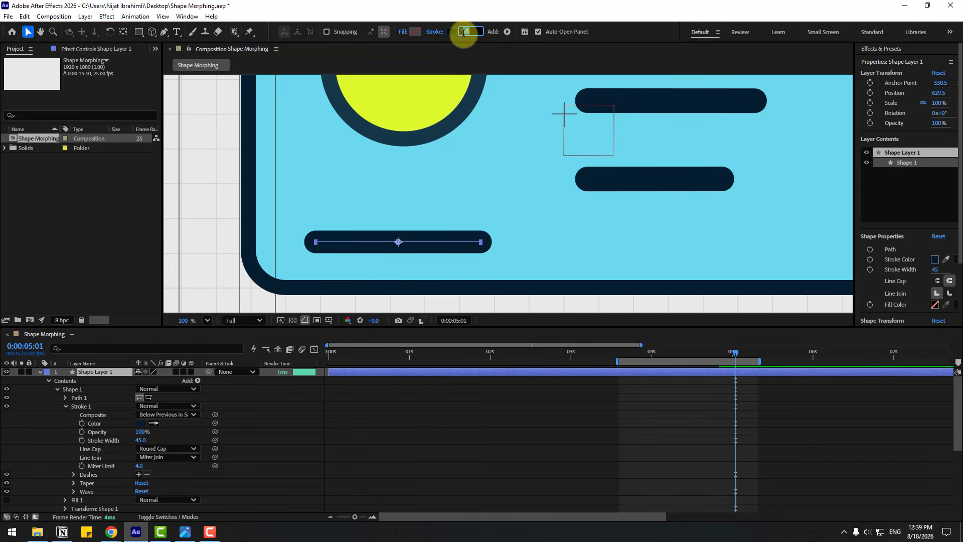
pyautogui.write('49')
pyautogui.press('Return')
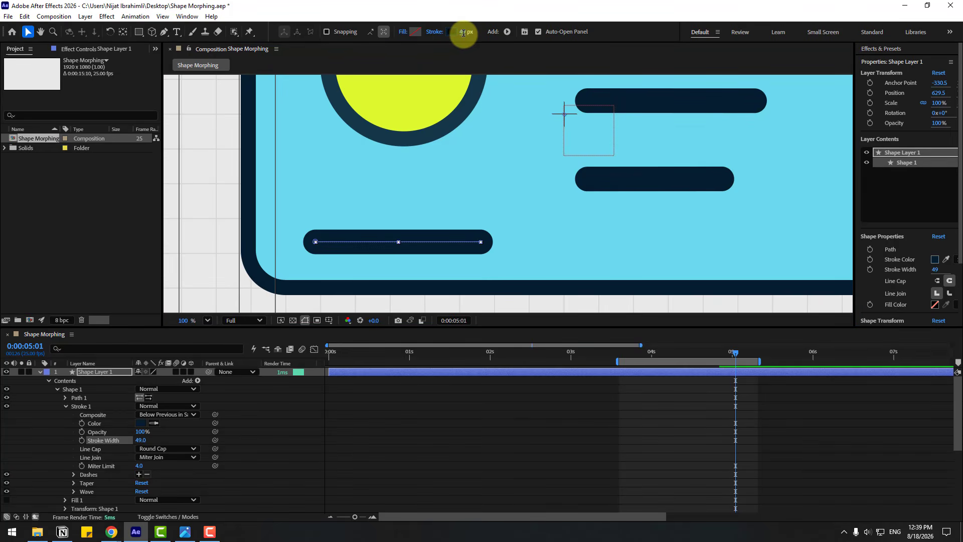
pyautogui.click(41, 378)
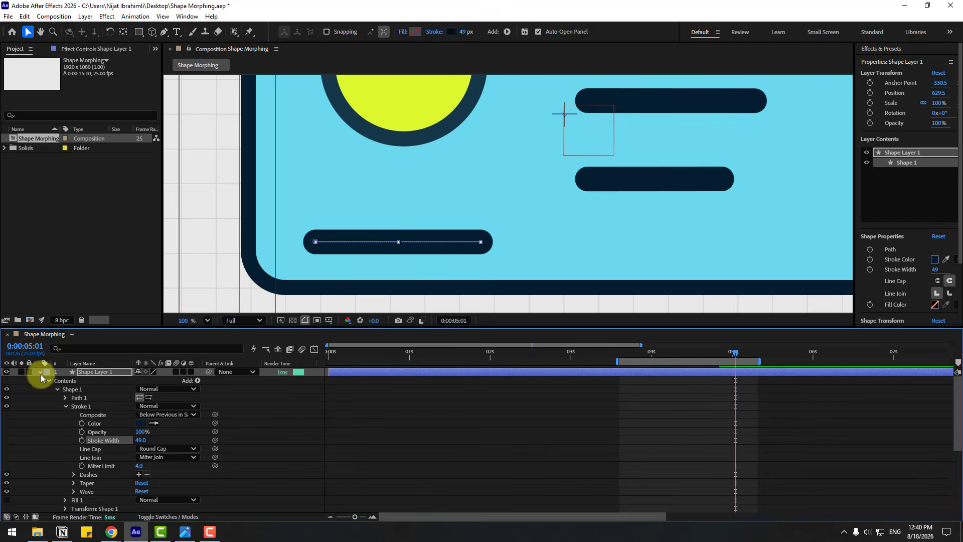
pyautogui.click(41, 374)
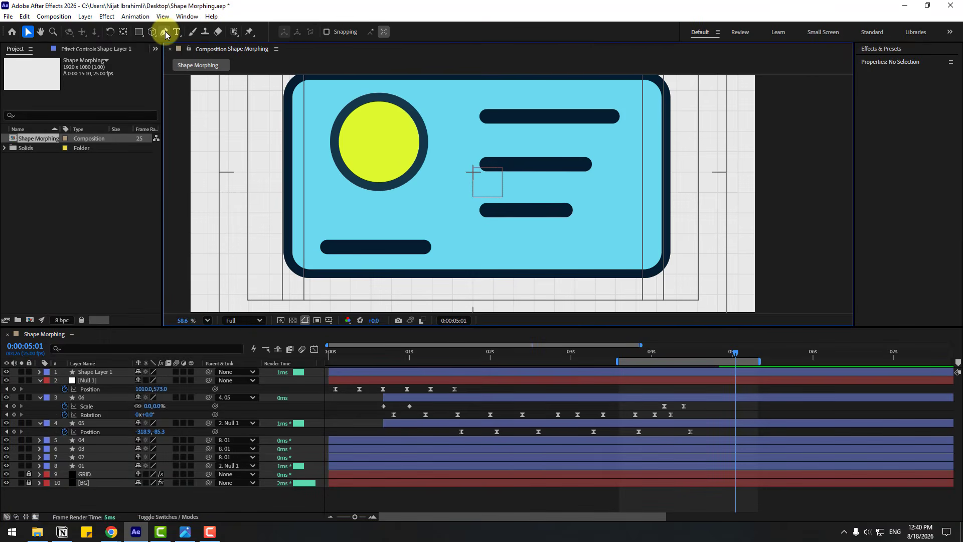
# Draw a three-point Pen path on a new shape layer along the lower-left line, with points at its ends and middle.
pyautogui.click(165, 33)
pyautogui.scroll(5, 376, 247)
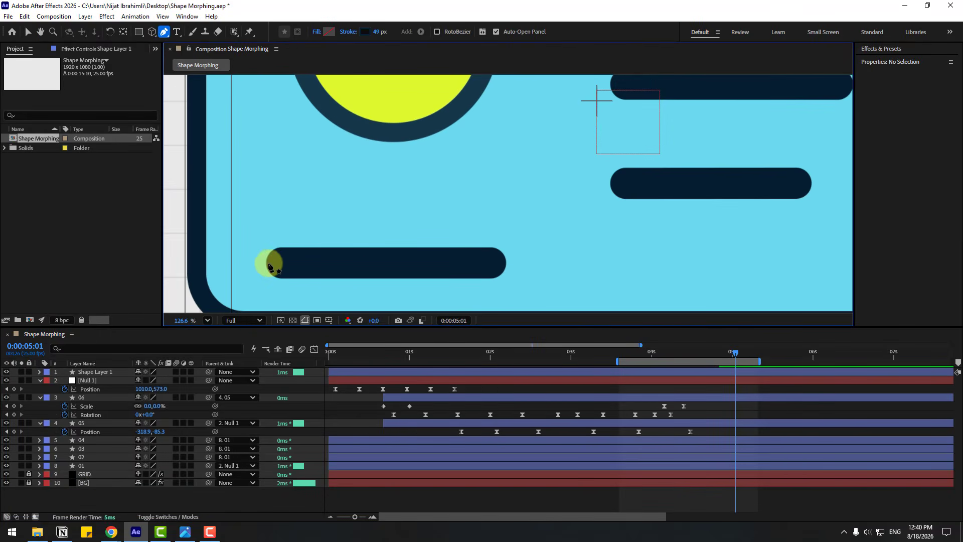
pyautogui.click(269, 263)
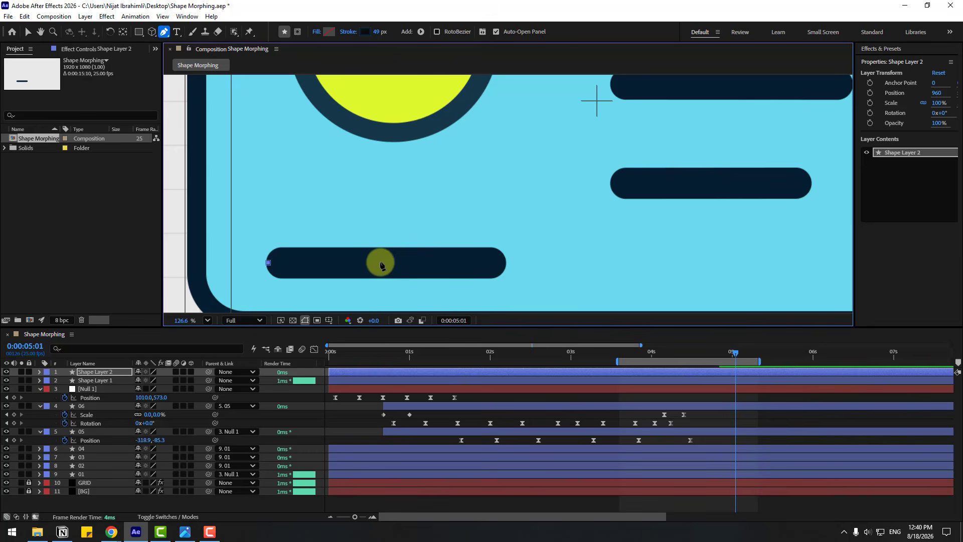
pyautogui.click(380, 262)
pyautogui.click(505, 264)
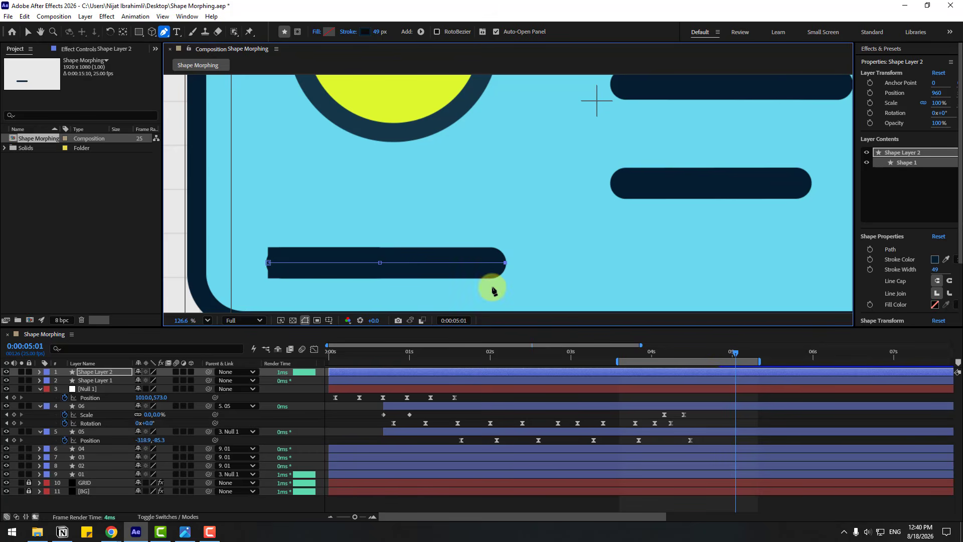
# Raise the middle of Shape Layer 2's path into a smooth arch reaching the lens, and shift its end vertices inward along the straight line.
pyautogui.click(380, 264)
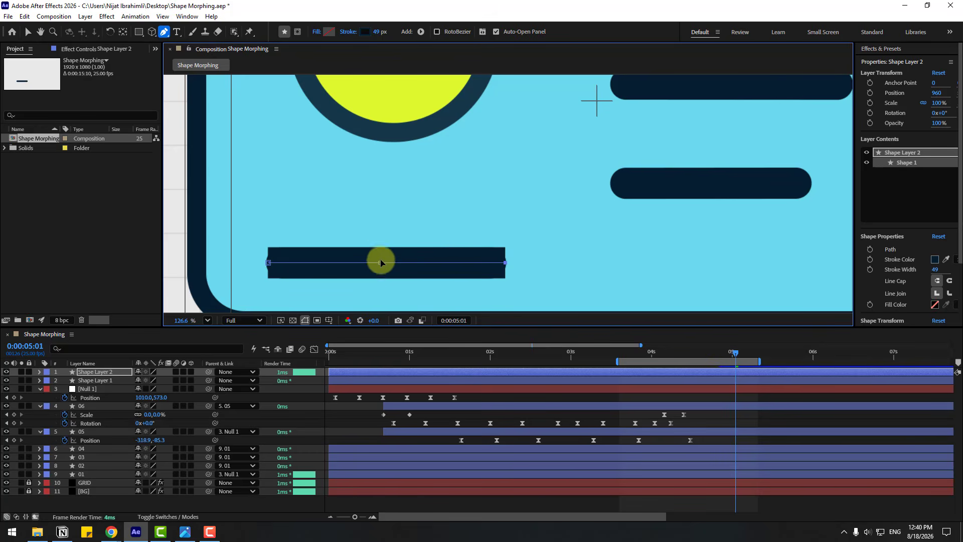
pyautogui.moveTo(381, 263); pyautogui.dragTo(529, 104)
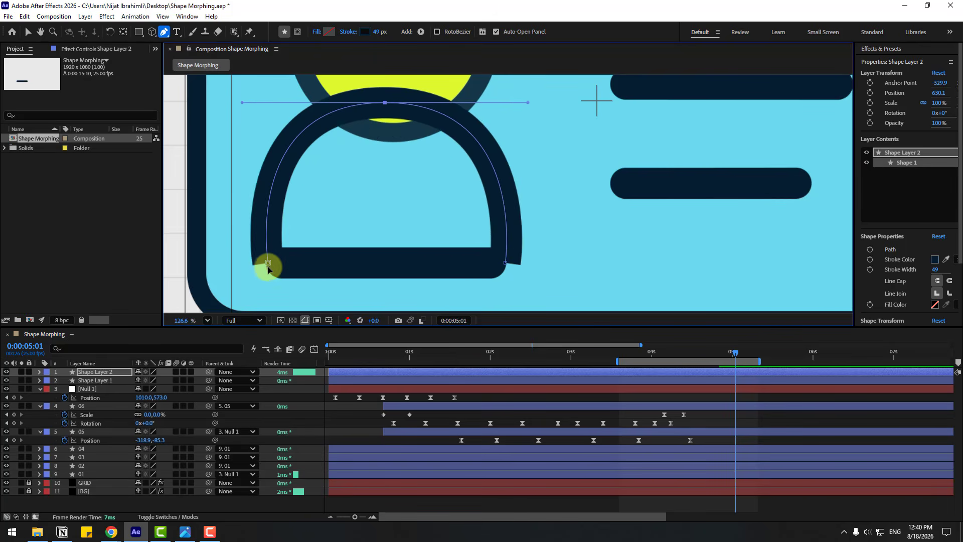
pyautogui.moveTo(268, 263); pyautogui.dragTo(285, 268)
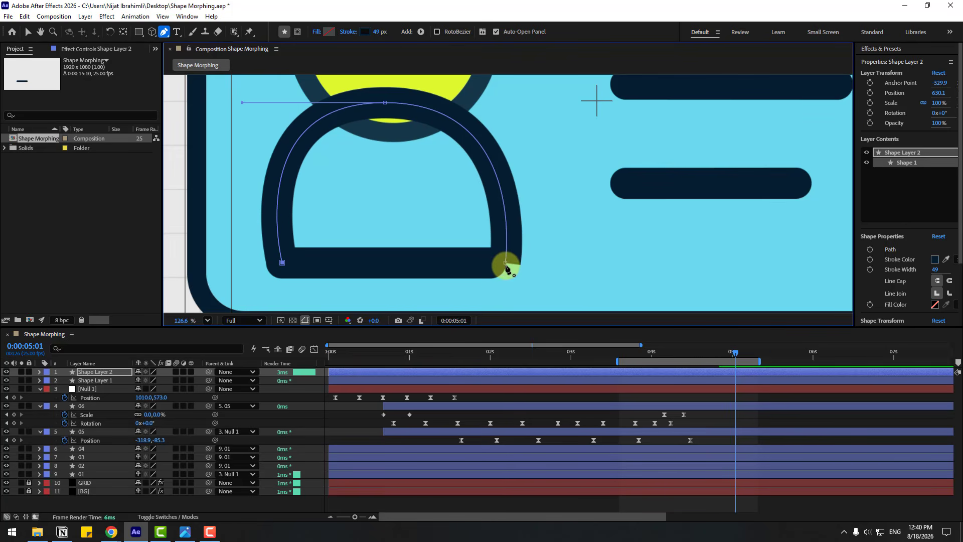
pyautogui.click(716, 352)
pyautogui.press('v')
pyautogui.moveTo(506, 266); pyautogui.dragTo(492, 268)
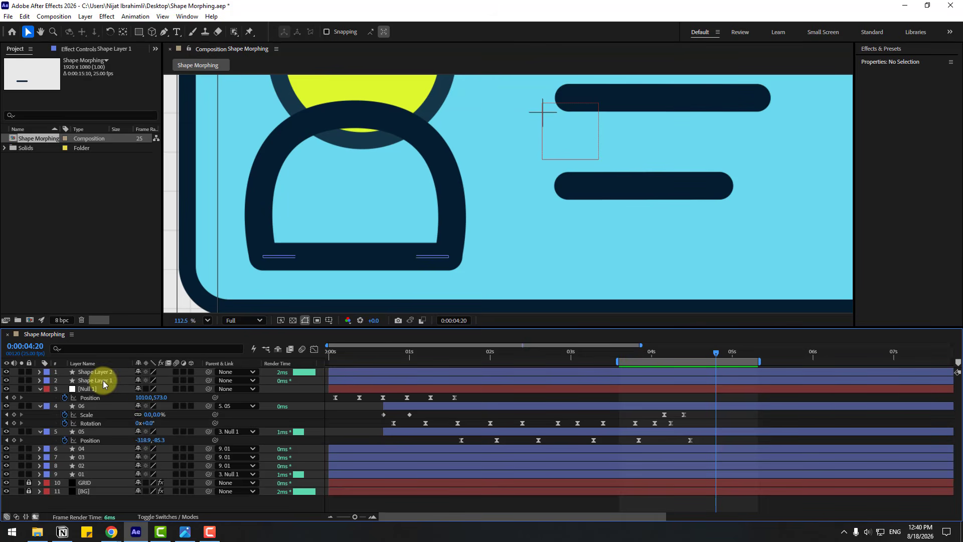
# Add Trim Paths with End at 0% to Shape Layer 1, and trim the layer's start to about 0:00:04:20.
pyautogui.click(103, 380)
pyautogui.click(507, 32)
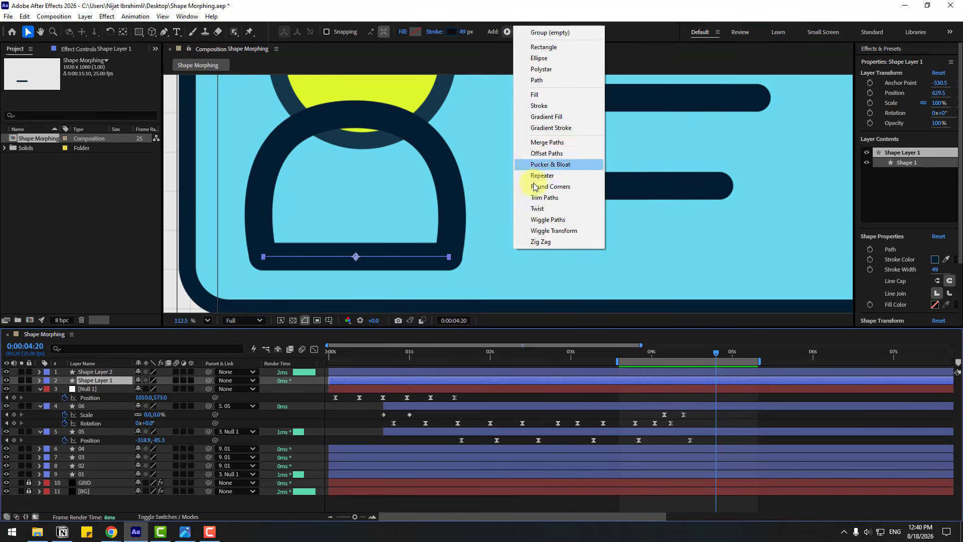
pyautogui.click(544, 198)
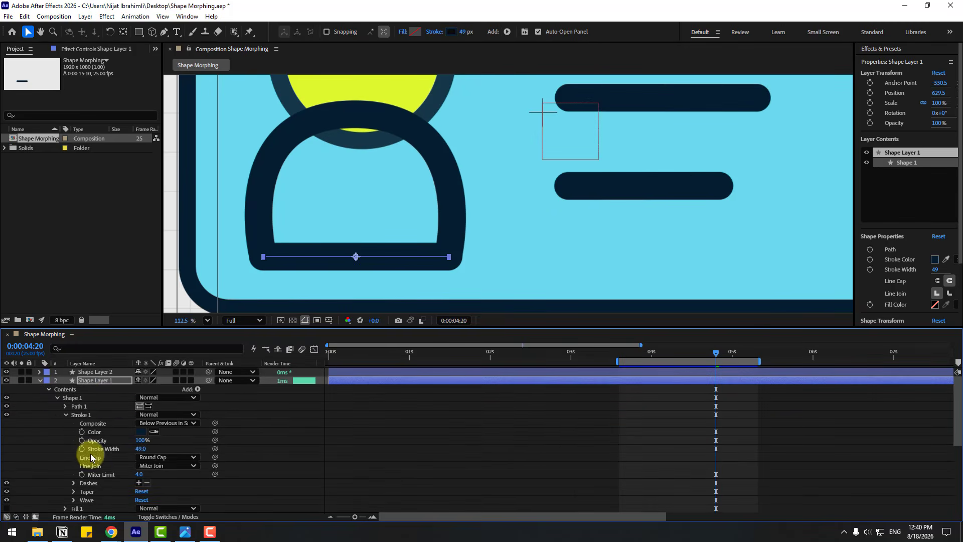
pyautogui.click(65, 416)
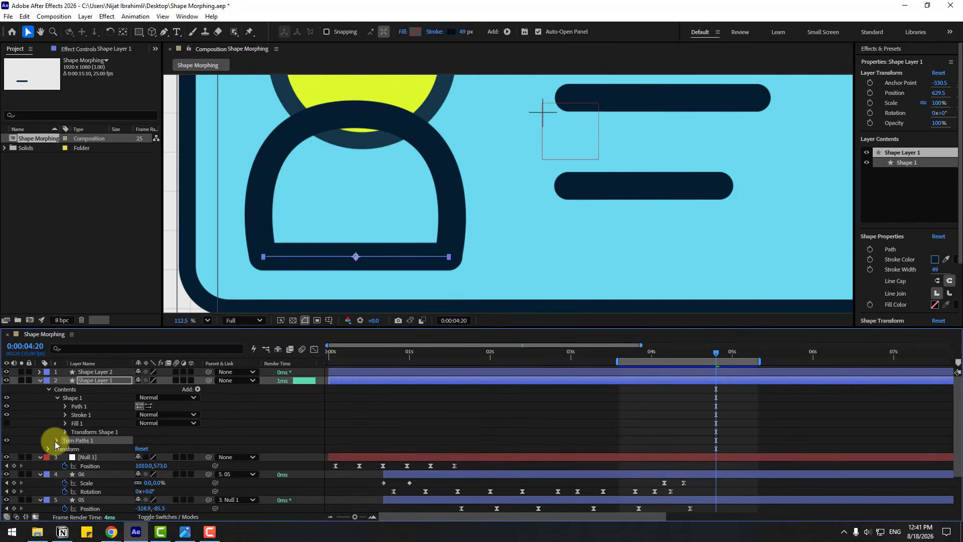
pyautogui.click(56, 441)
pyautogui.moveTo(134, 457); pyautogui.dragTo(74, 457)
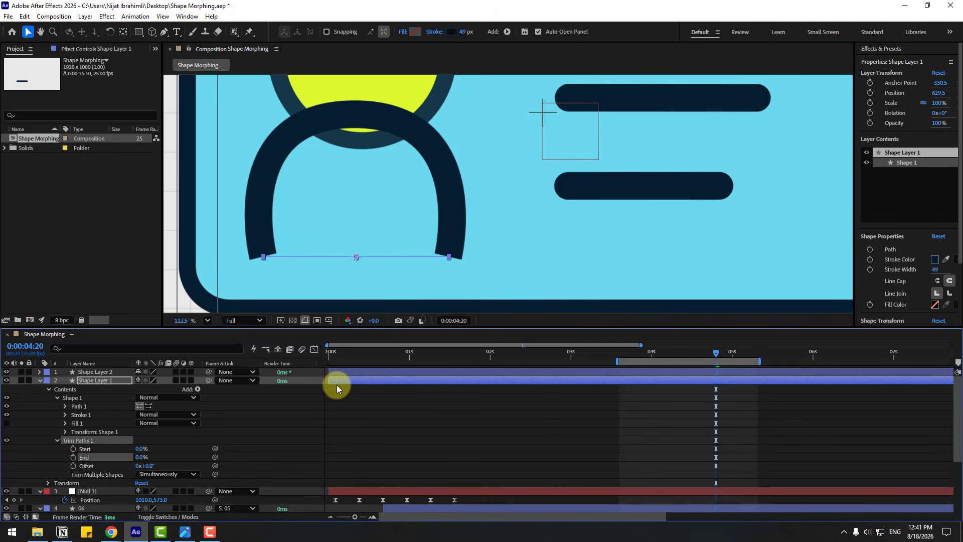
pyautogui.moveTo(333, 382); pyautogui.dragTo(725, 380)
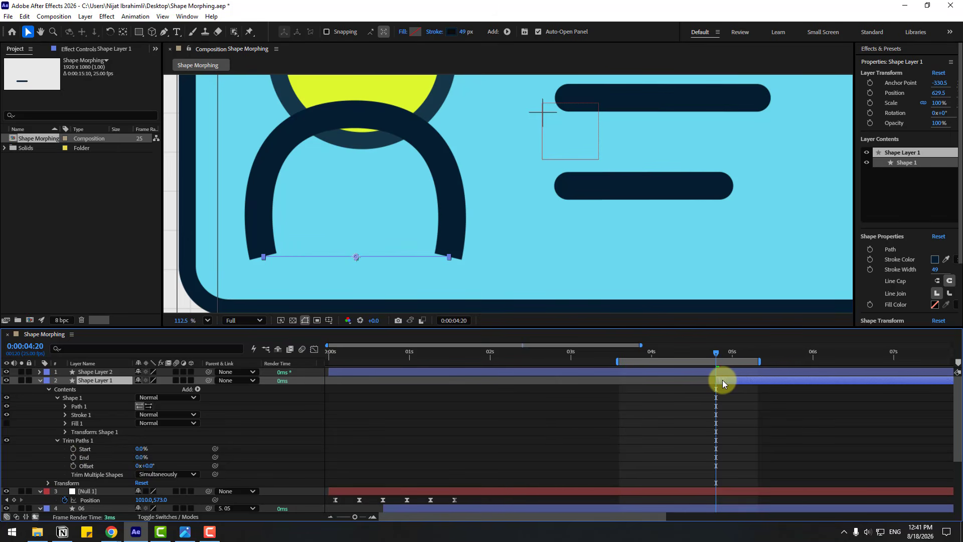
# Keyframe Shape Layer 1's Trim Paths End from 0% at 0:00:04:20 to 100% at 0:00:05:13.
pyautogui.click(74, 457)
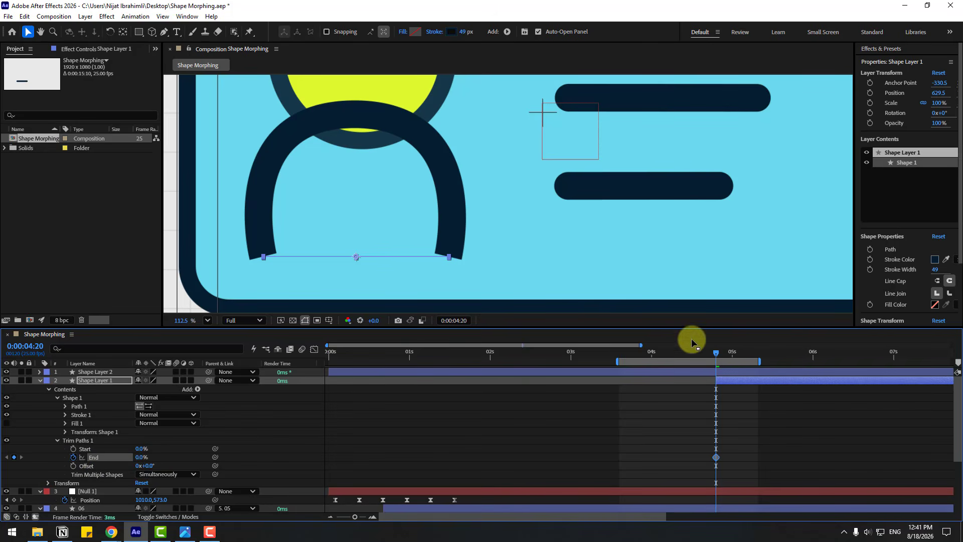
pyautogui.moveTo(748, 352); pyautogui.dragTo(774, 352)
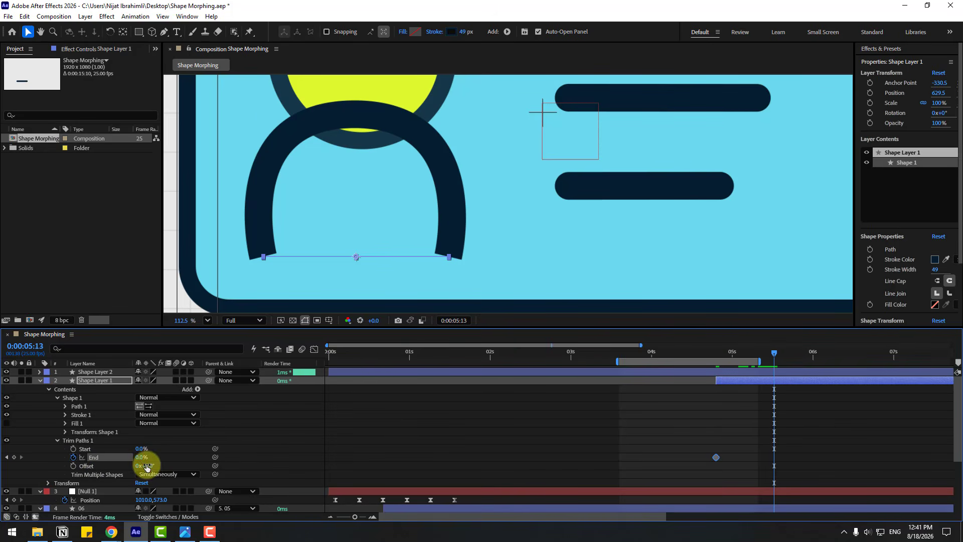
pyautogui.moveTo(141, 458); pyautogui.dragTo(282, 459)
# Apply Easy Ease to both End keyframes of Shape Layer 1 and lengthen their speed influence so the curve peaks steeply in the middle.
pyautogui.moveTo(785, 452); pyautogui.dragTo(697, 465)
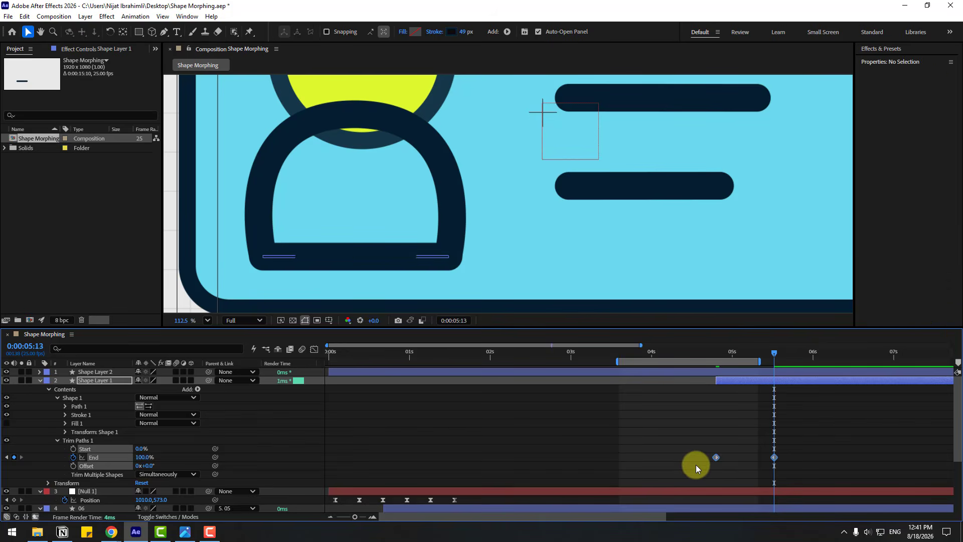
pyautogui.rightClick(716, 457)
pyautogui.moveTo(727, 450)
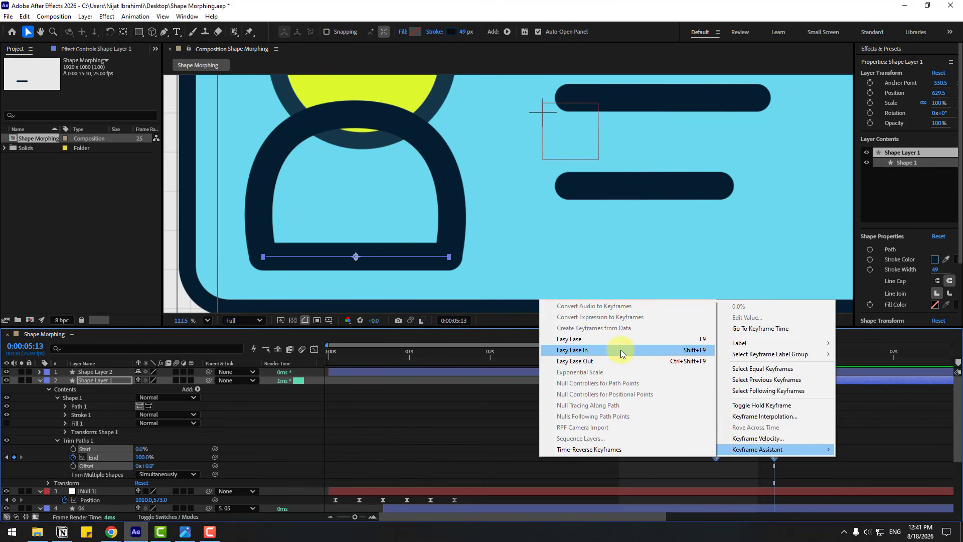
pyautogui.click(577, 339)
pyautogui.click(314, 349)
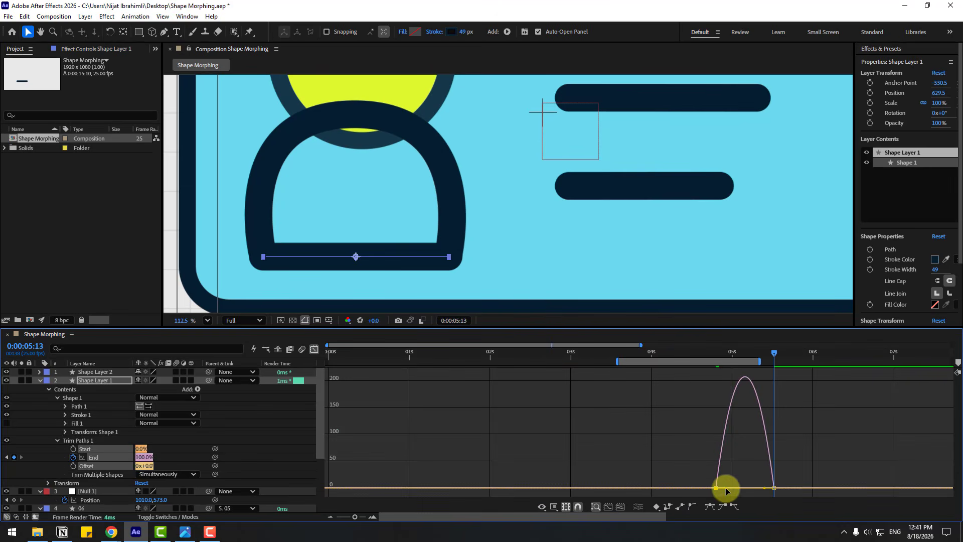
pyautogui.moveTo(726, 488); pyautogui.dragTo(757, 487)
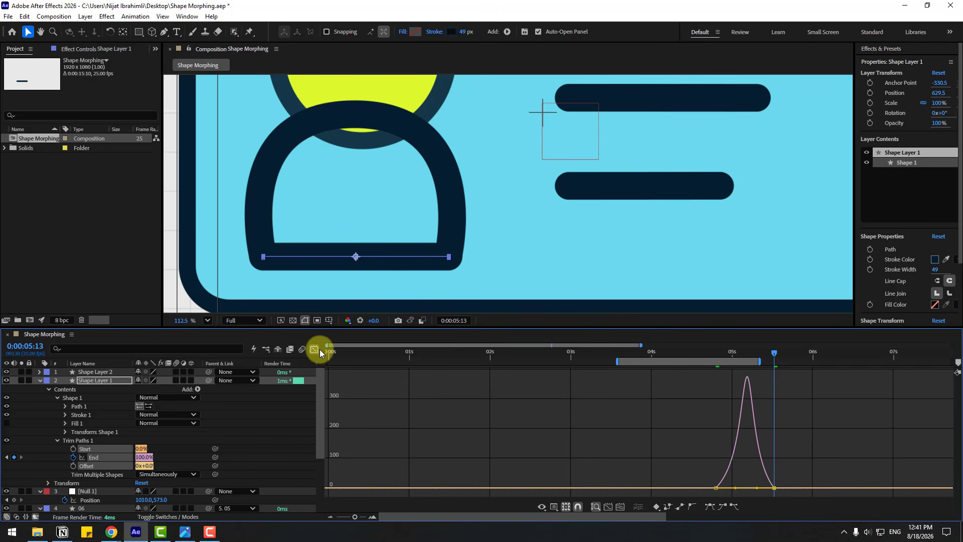
pyautogui.click(316, 350)
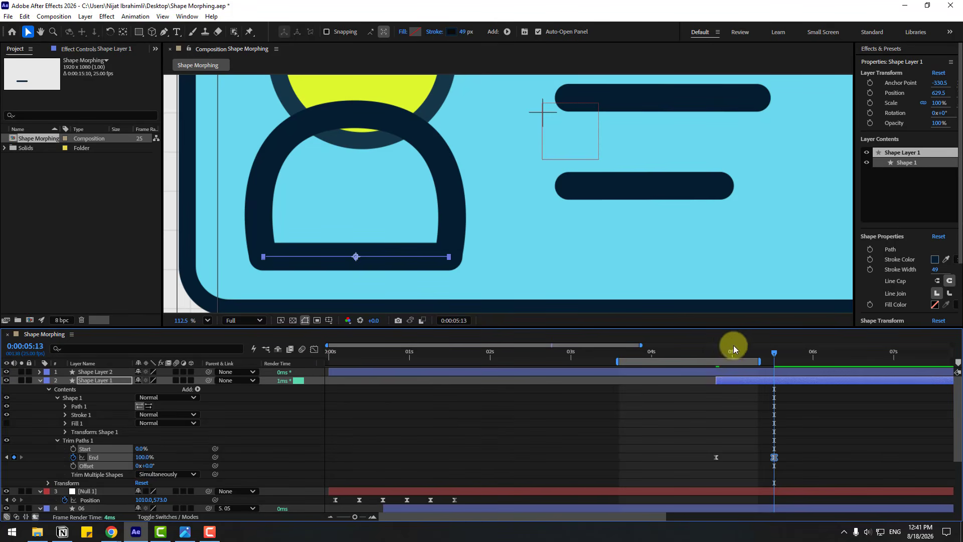
# Shift the work area over Shape Layer 1's End keyframes and preview the line drawing on.
pyautogui.moveTo(720, 361); pyautogui.dragTo(778, 368)
pyautogui.press('space')
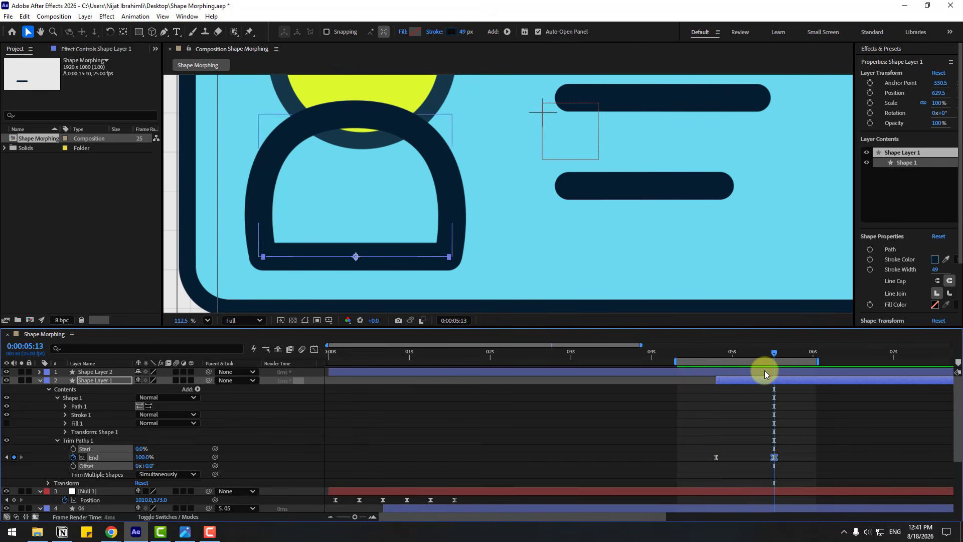
pyautogui.click(771, 359)
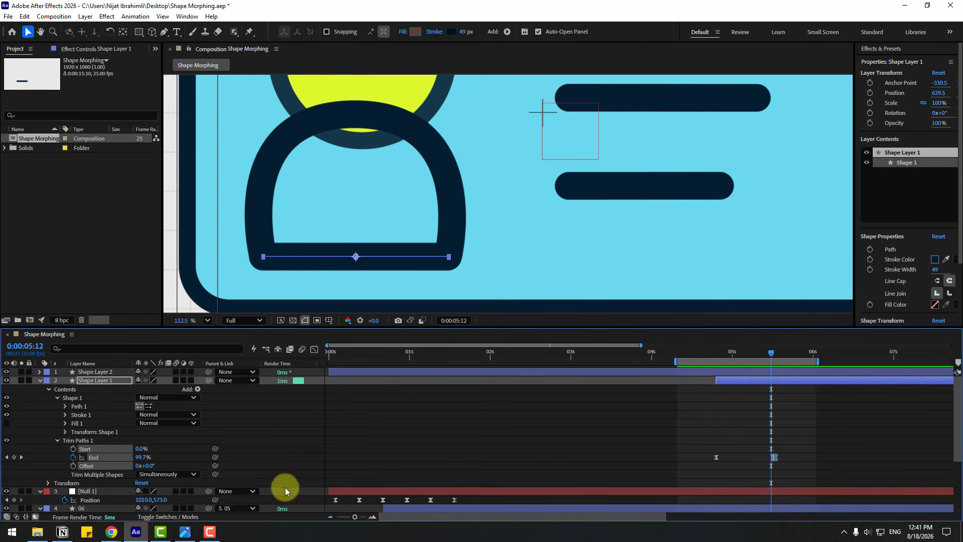
# Copy the animated Trim Paths 1 from Shape Layer 1 onto Shape Layer 2, and start that layer at about 0:00:04:20.
pyautogui.click(49, 456)
pyautogui.click(85, 441)
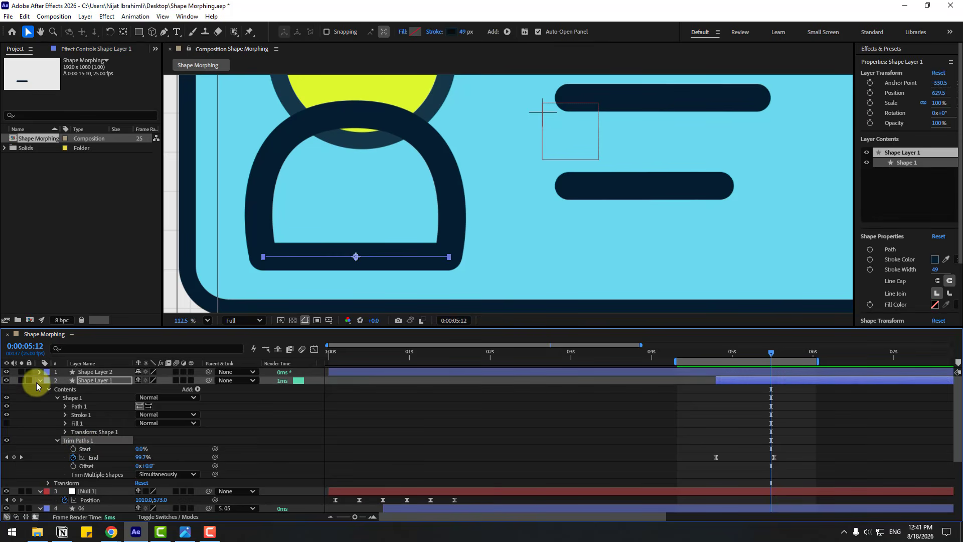
pyautogui.click(39, 381)
pyautogui.click(85, 373)
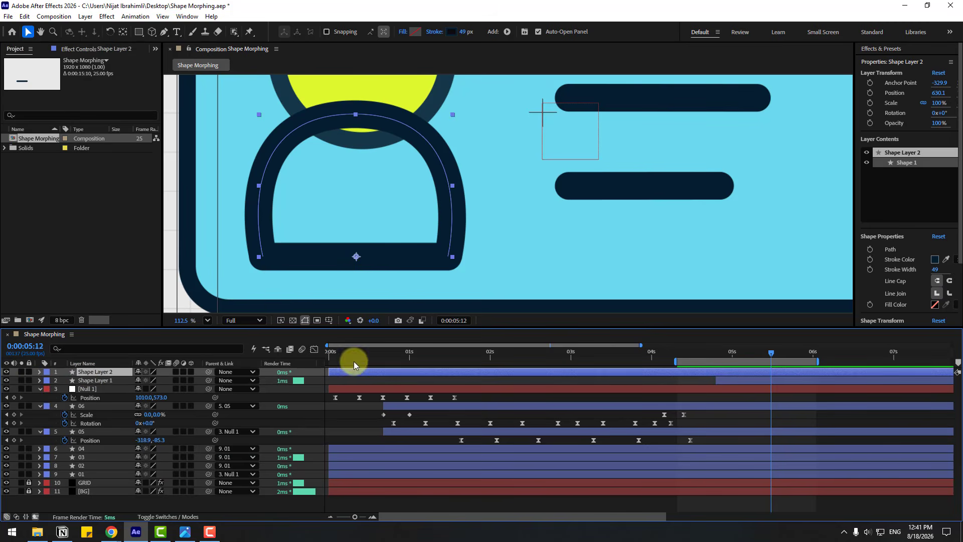
pyautogui.moveTo(359, 373); pyautogui.dragTo(769, 353)
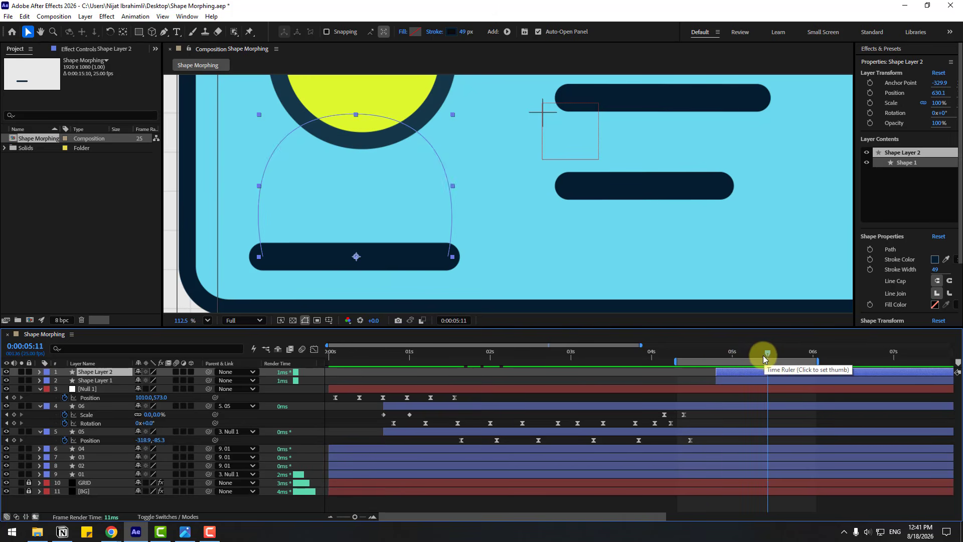
# Move Shape Layer 2's End keyframes to begin at about 0:00:04:22, and preview the arch with the work area shifted over them.
pyautogui.moveTo(773, 355)
pyautogui.mouseDown()
pyautogui.moveTo(823, 354)
pyautogui.moveTo(803, 354)
pyautogui.mouseUp()
pyautogui.press('u')
pyautogui.moveTo(838, 384)
pyautogui.mouseDown()
pyautogui.moveTo(742, 382)
pyautogui.moveTo(727, 354)
pyautogui.moveTo(749, 354)
pyautogui.moveTo(719, 380)
pyautogui.moveTo(716, 354)
pyautogui.moveTo(780, 355)
pyautogui.moveTo(758, 355)
pyautogui.mouseUp()
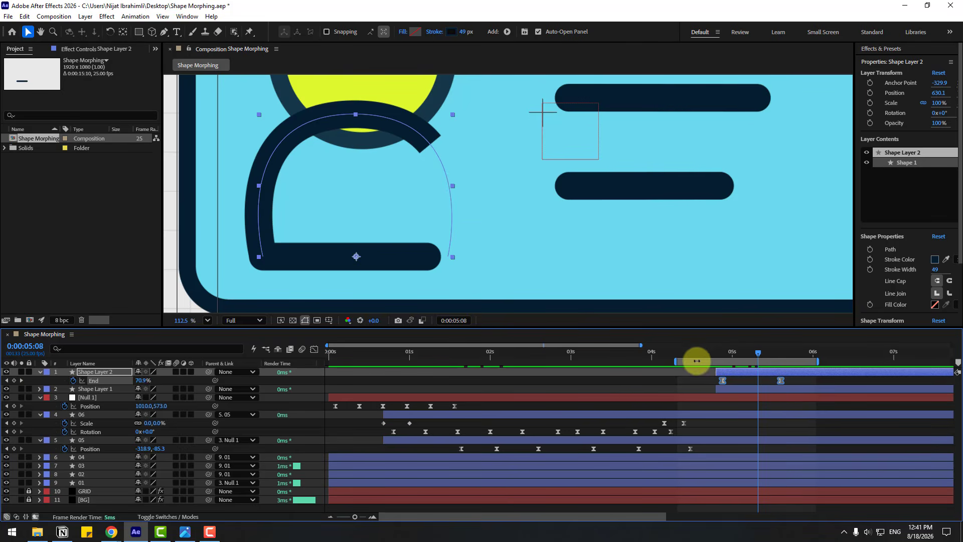
pyautogui.moveTo(696, 360); pyautogui.dragTo(723, 361)
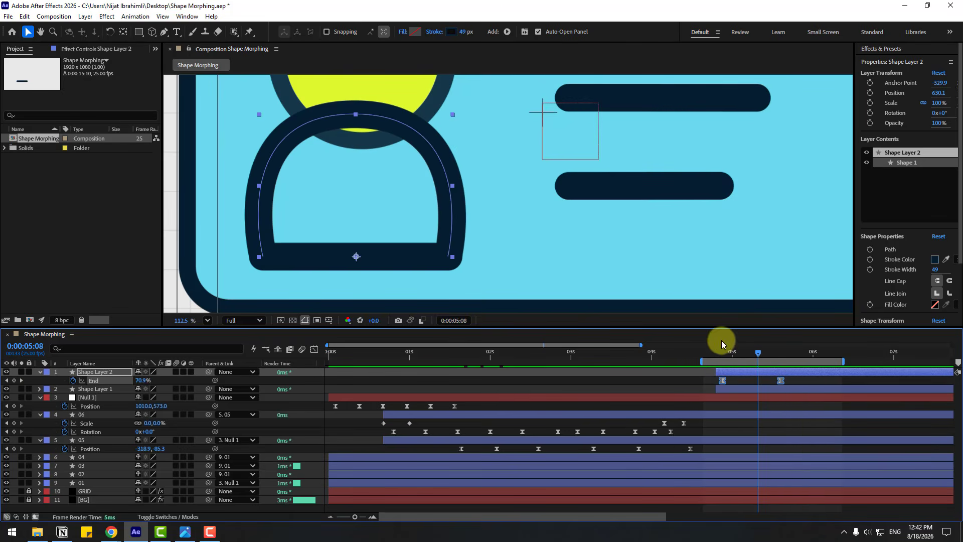
pyautogui.scroll(-3, 330, 225)
pyautogui.click(752, 382)
pyautogui.click(778, 354)
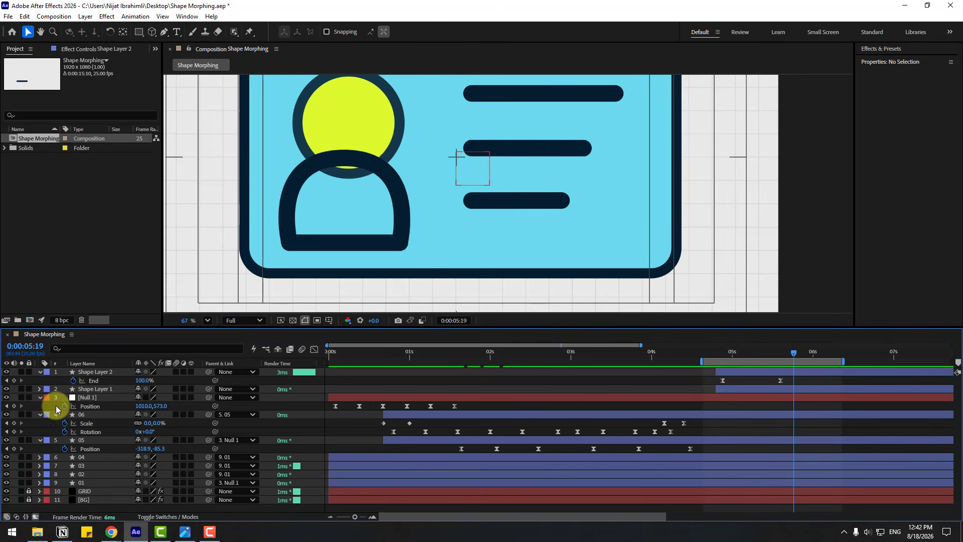
# Parent Shape Layer 2 to Shape Layer 1 and scale Shape Layer 1 down to 78% so the body fits below the lens.
pyautogui.click(40, 371)
pyautogui.click(268, 372)
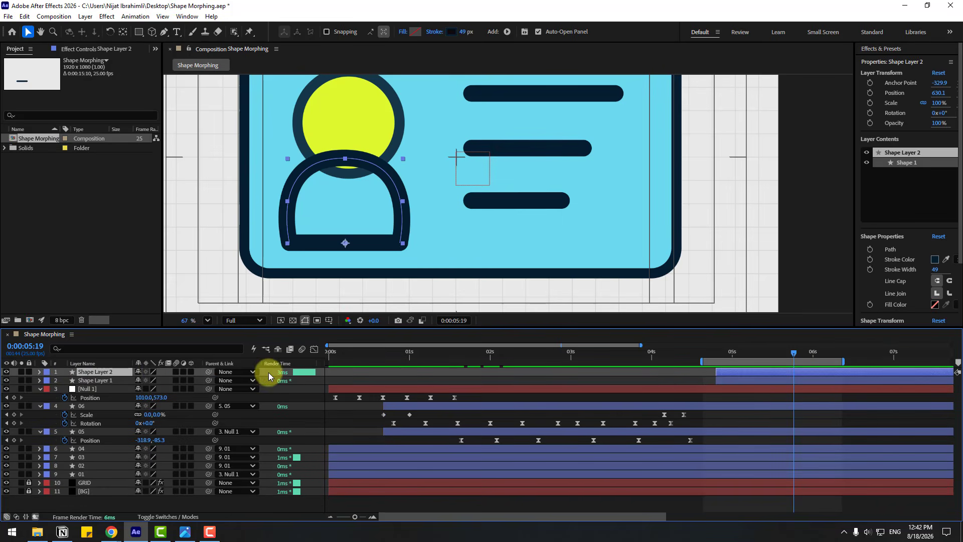
pyautogui.moveTo(209, 372); pyautogui.dragTo(86, 381)
pyautogui.click(88, 381)
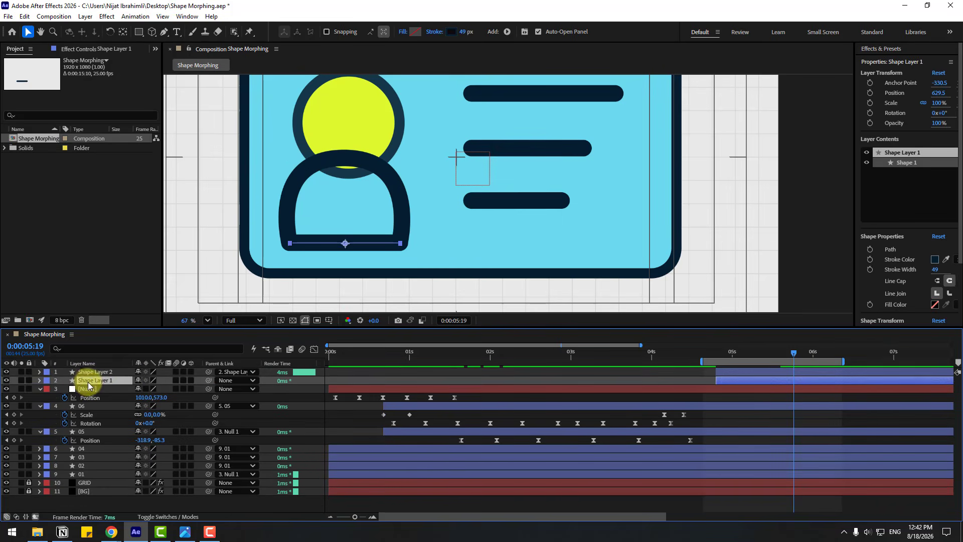
pyautogui.press('s')
pyautogui.moveTo(150, 389); pyautogui.dragTo(134, 389)
pyautogui.press('s')
pyautogui.scroll(-1, 430, 247)
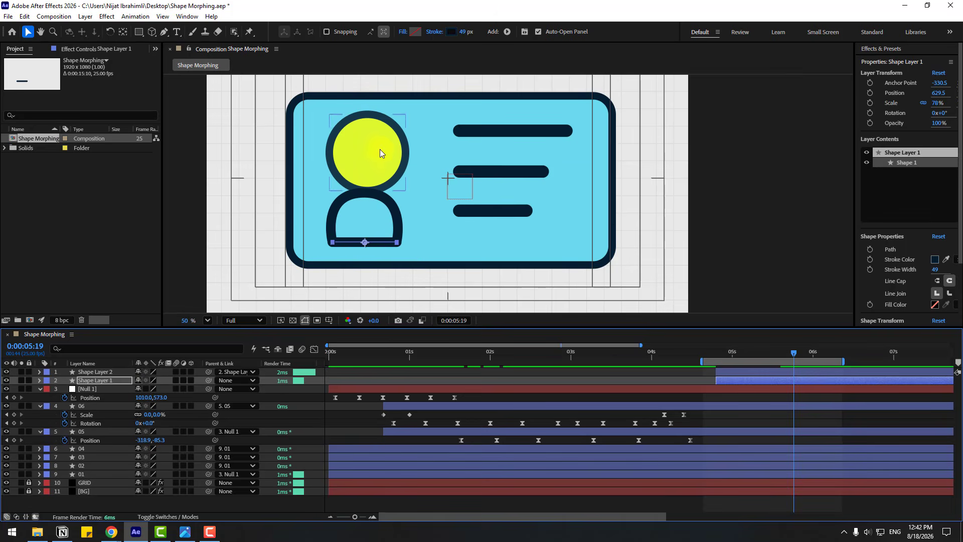
# Keyframe the lens layer 05's scale at 100% at 0:00:04:00 and reduce it to 83% at 0:00:04:12.
pyautogui.click(366, 175)
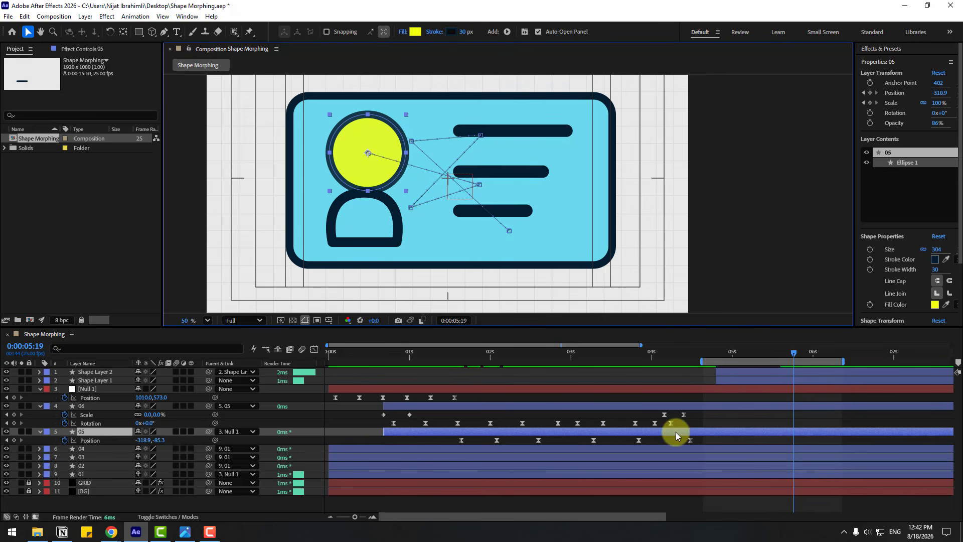
pyautogui.click(691, 354)
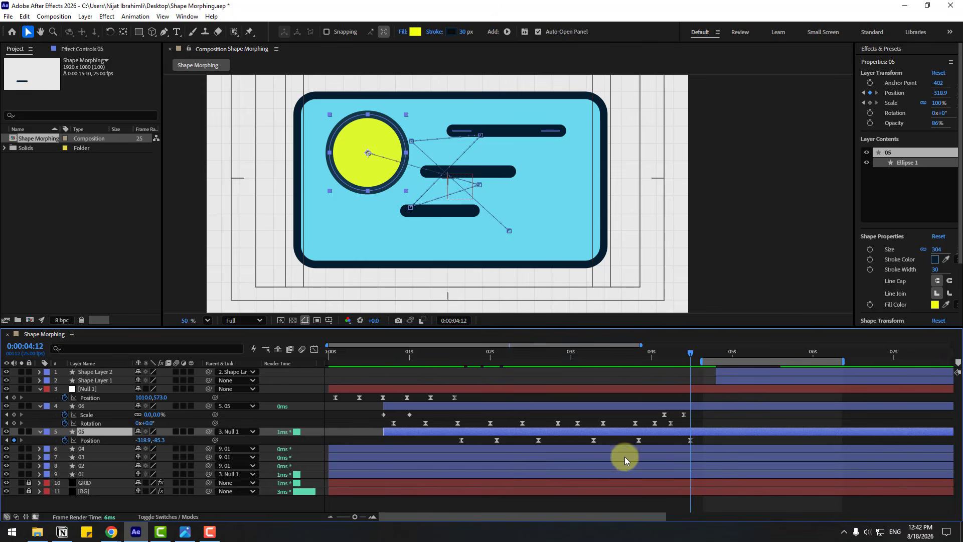
pyautogui.hotkey('shift', 's')
pyautogui.moveTo(683, 353); pyautogui.dragTo(662, 365)
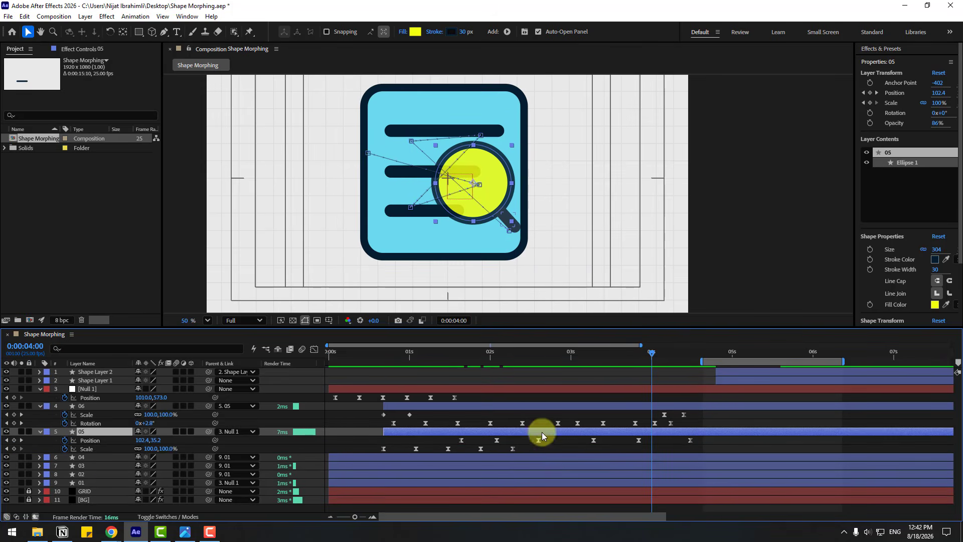
pyautogui.click(15, 448)
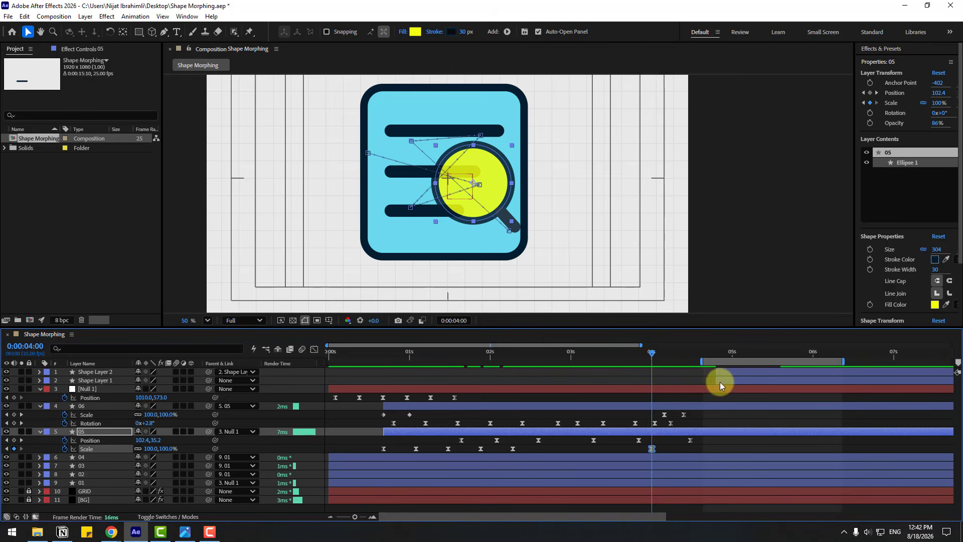
pyautogui.moveTo(660, 351); pyautogui.dragTo(691, 360)
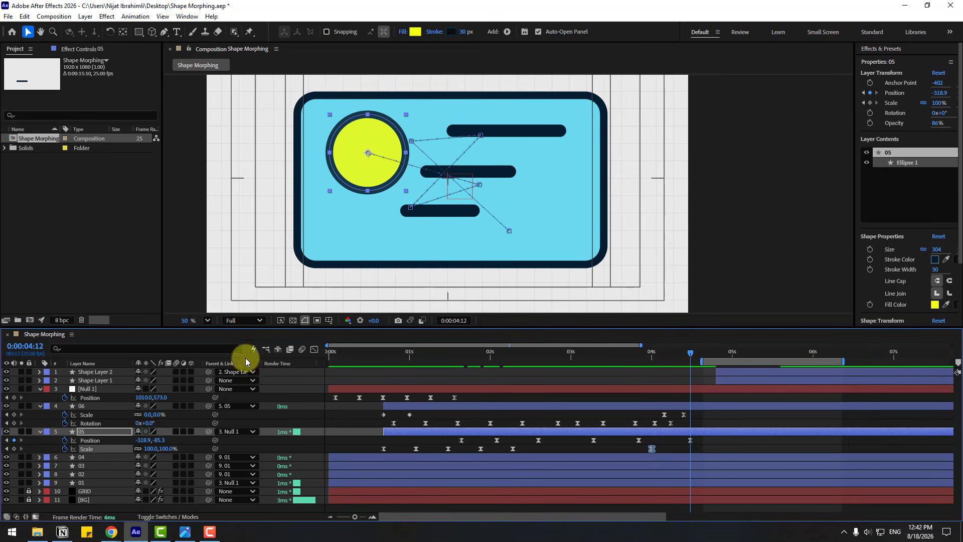
pyautogui.moveTo(148, 449); pyautogui.dragTo(139, 447)
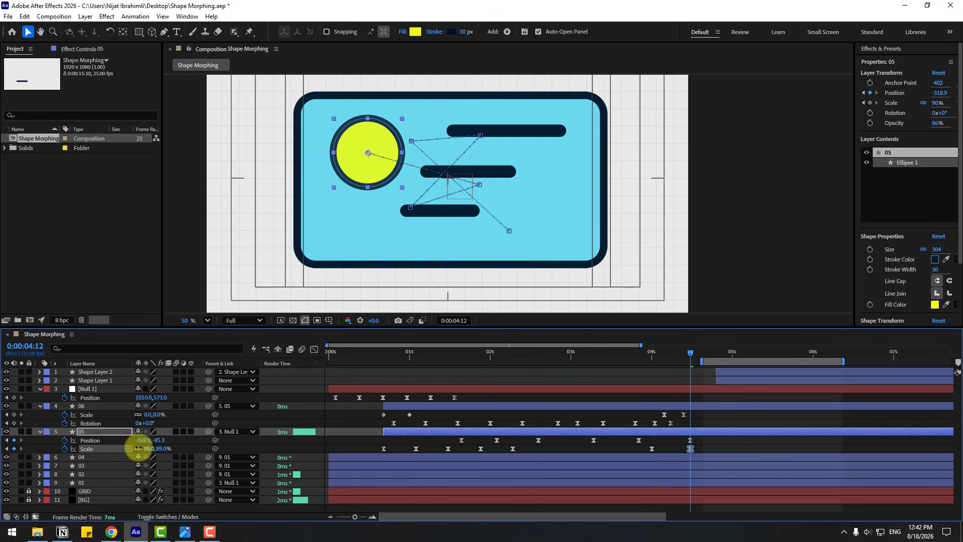
pyautogui.click(697, 448)
# Move Shape Layers 1 and 2 together earlier in time so they start at about 0:00:03:14.
pyautogui.click(729, 379)
pyautogui.keyDown('shift'); pyautogui.click(732, 372); pyautogui.keyUp('shift')
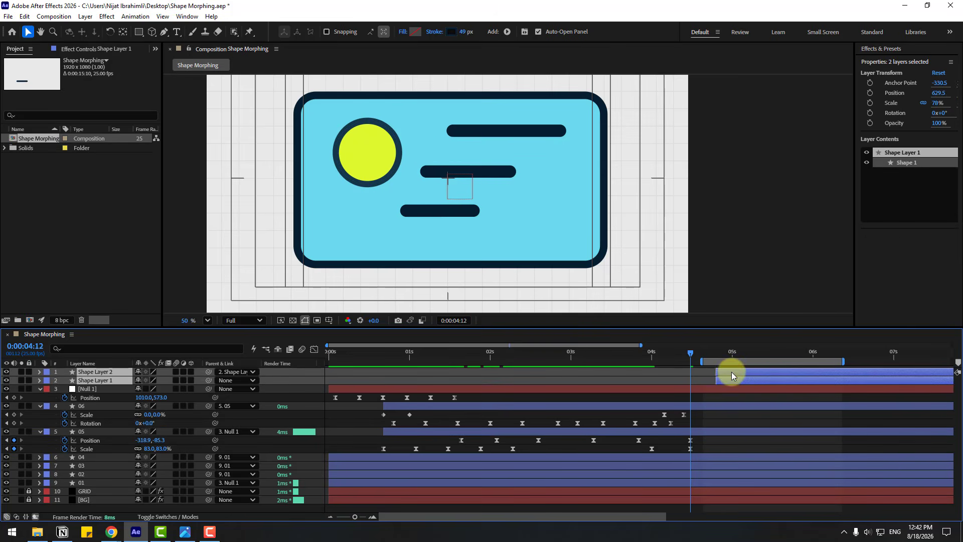
pyautogui.moveTo(753, 374); pyautogui.dragTo(653, 374)
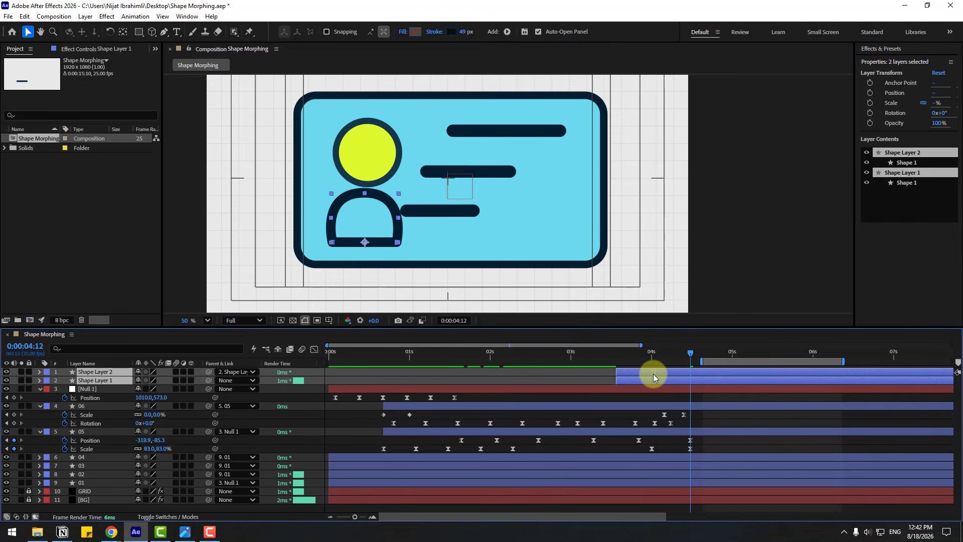
# At 0:00:05:03, set layer 05's scale to 90% and raise the lens to position -320.9, -109.3.
pyautogui.moveTo(733, 358); pyautogui.dragTo(741, 357)
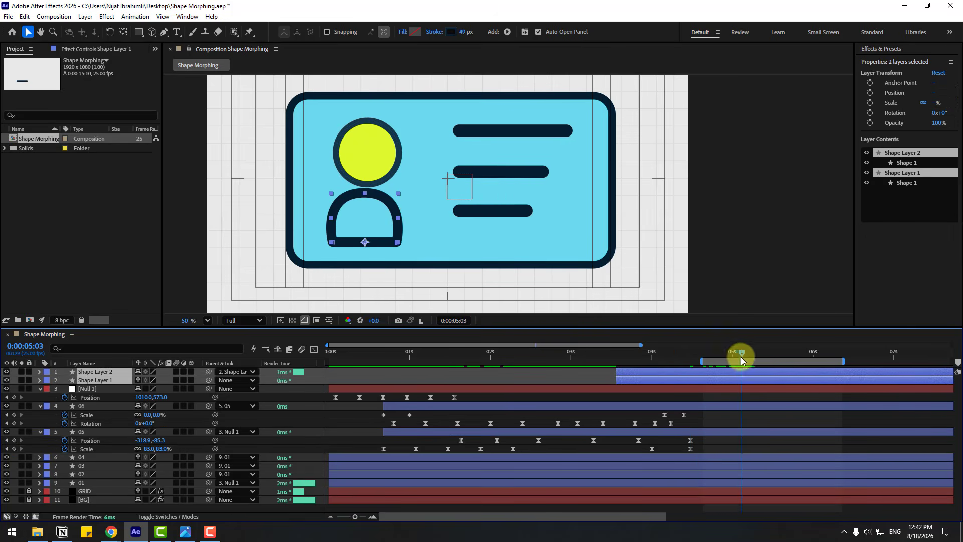
pyautogui.click(90, 432)
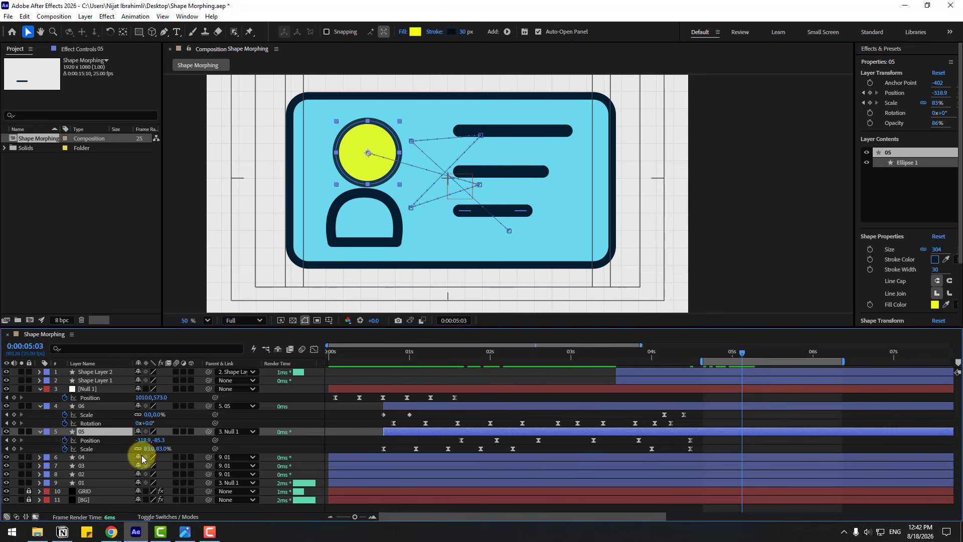
pyautogui.write('90')
pyautogui.press('Return')
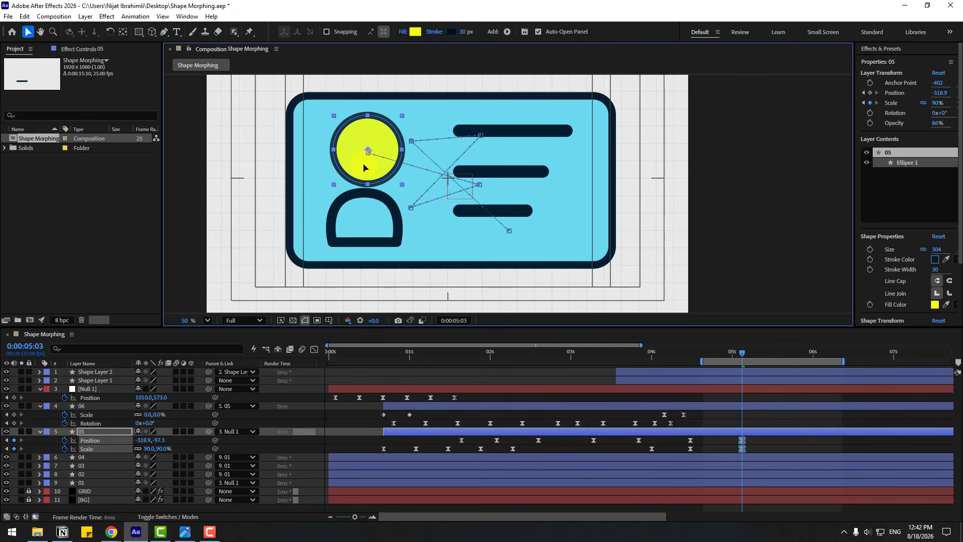
# Nudge Shape Layers 1 and 2 together slightly up and to the right beneath the lens.
pyautogui.click(697, 386)
pyautogui.click(697, 380)
pyautogui.keyDown('shift'); pyautogui.click(696, 372); pyautogui.keyUp('shift')
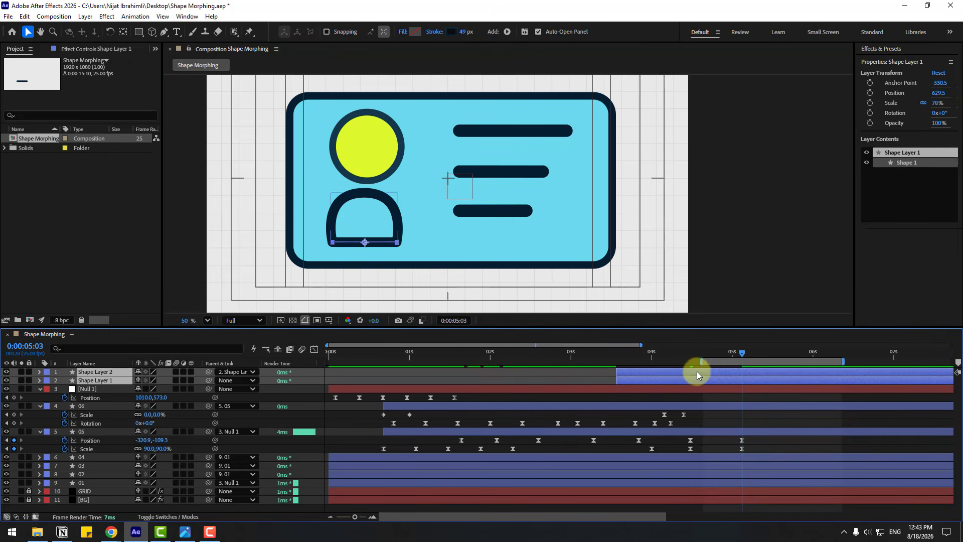
pyautogui.press('Up')
pyautogui.press('Up')
pyautogui.press('Up')
pyautogui.press('Right')
pyautogui.press('Right')
pyautogui.press('Right')
pyautogui.press('Right')
pyautogui.press('Right')
pyautogui.press('Right')
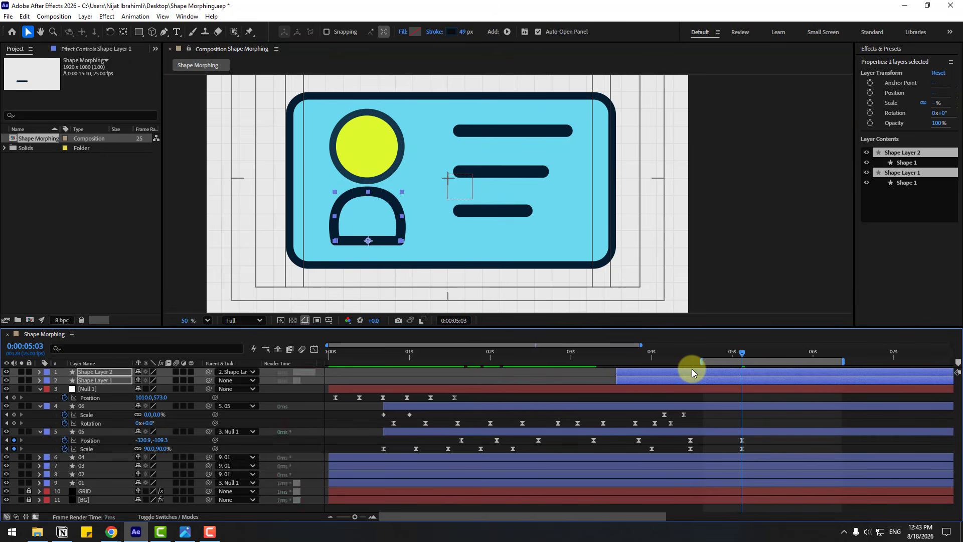
pyautogui.press('Down')
pyautogui.press('Right')
pyautogui.press('Right')
pyautogui.press('Right')
pyautogui.press('Down')
pyautogui.press('Up')
pyautogui.press('Up')
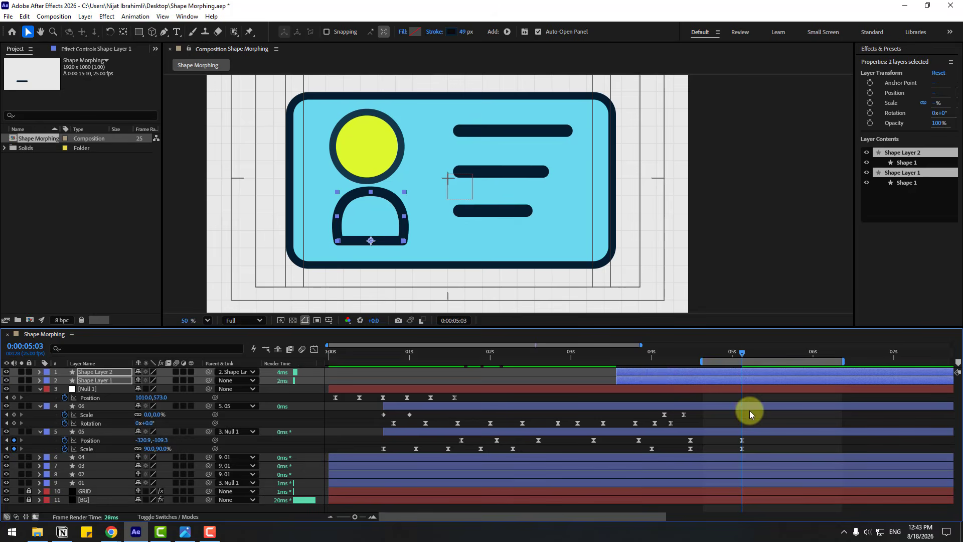
pyautogui.click(750, 411)
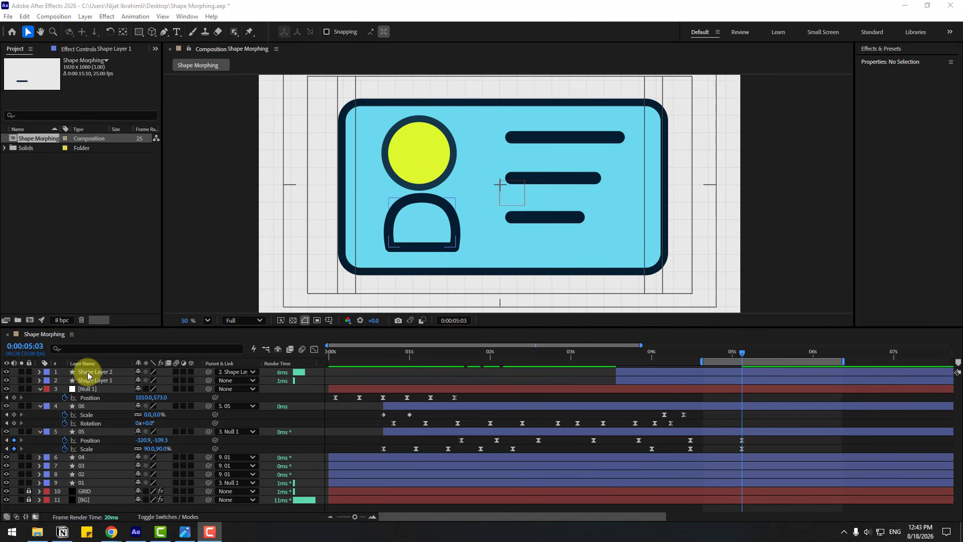
# Reshape Shape Layer 2's arch path by lowering its top point slightly and shortening both of that point's curve handles.
pyautogui.click(88, 373)
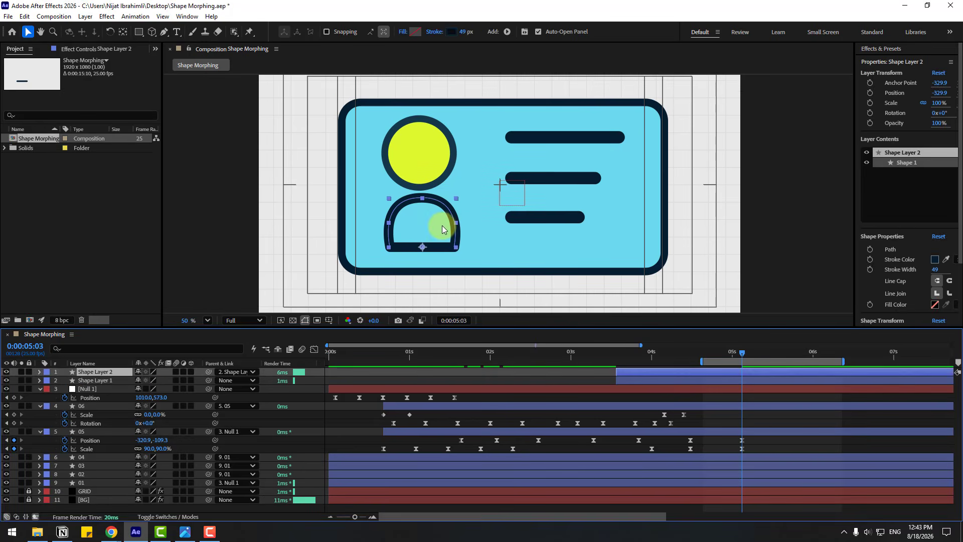
pyautogui.scroll(2, 431, 215)
pyautogui.click(164, 32)
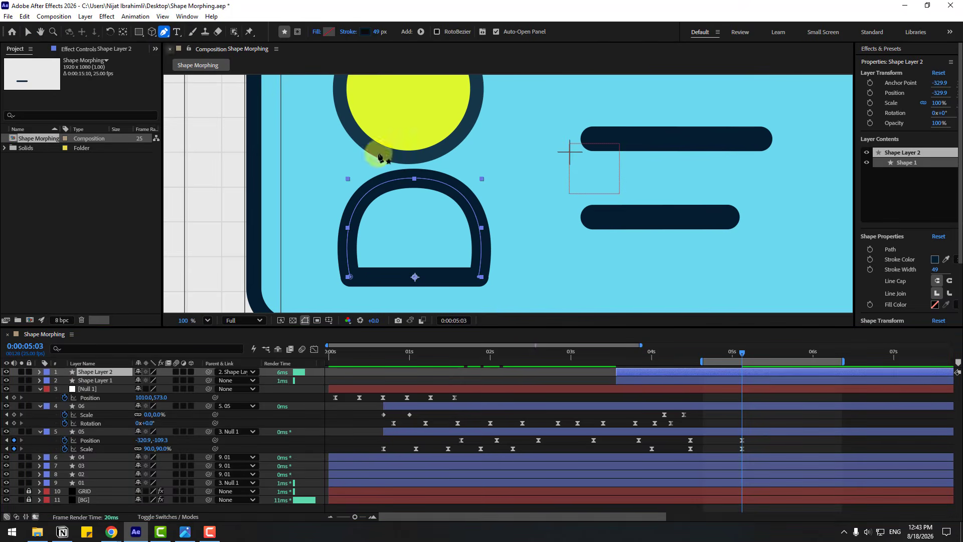
pyautogui.click(414, 181)
pyautogui.moveTo(416, 184); pyautogui.dragTo(415, 189)
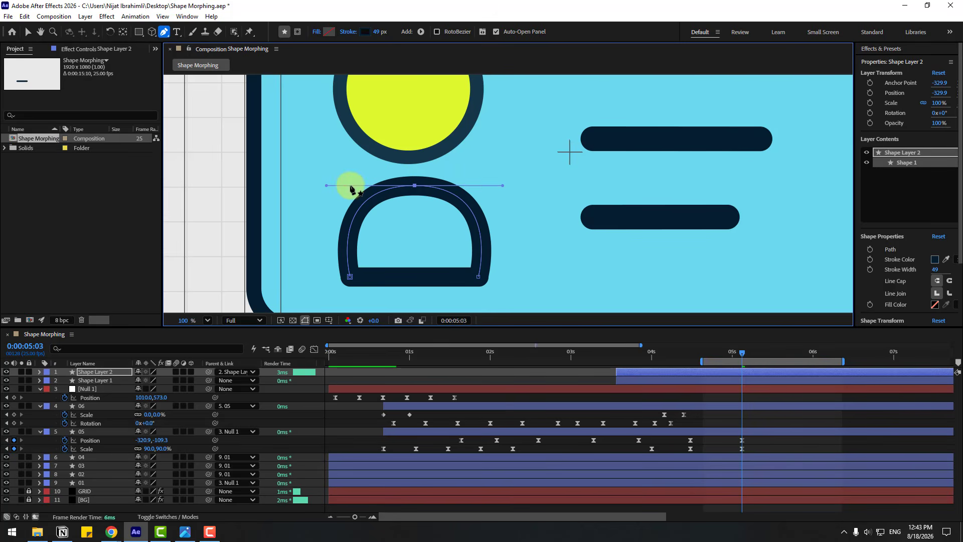
pyautogui.moveTo(326, 188); pyautogui.dragTo(349, 189)
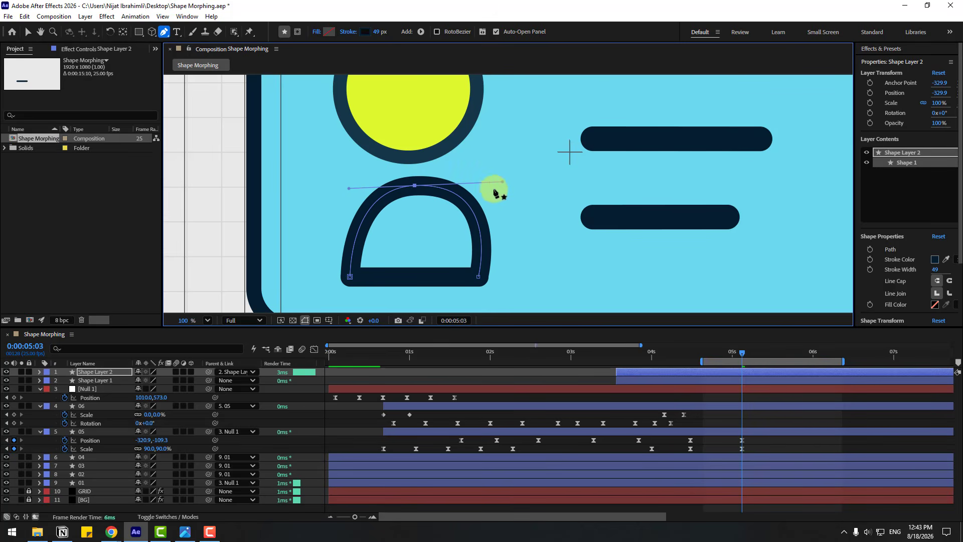
pyautogui.moveTo(502, 182); pyautogui.dragTo(482, 183)
pyautogui.moveTo(415, 186); pyautogui.dragTo(411, 186)
pyautogui.click(27, 32)
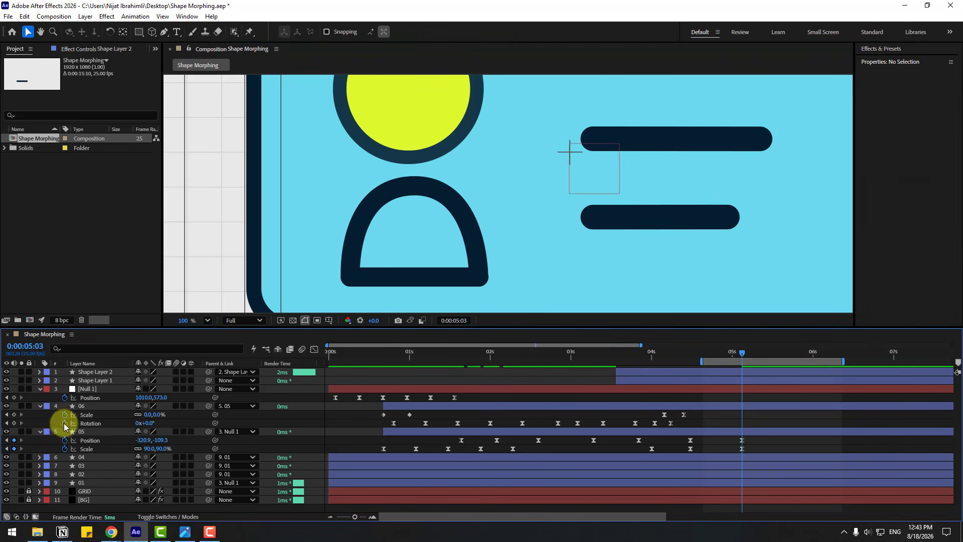
# At 0:00:05:03, set layer 05's scale to 70% and its position to -313.5, -113.8.
pyautogui.click(81, 431)
pyautogui.moveTo(151, 451); pyautogui.dragTo(140, 448)
pyautogui.scroll(-1, 351, 179)
# Raise Shape Layers 1 and 2 together so the body sits closer beneath the shrunken lens circle.
pyautogui.click(677, 380)
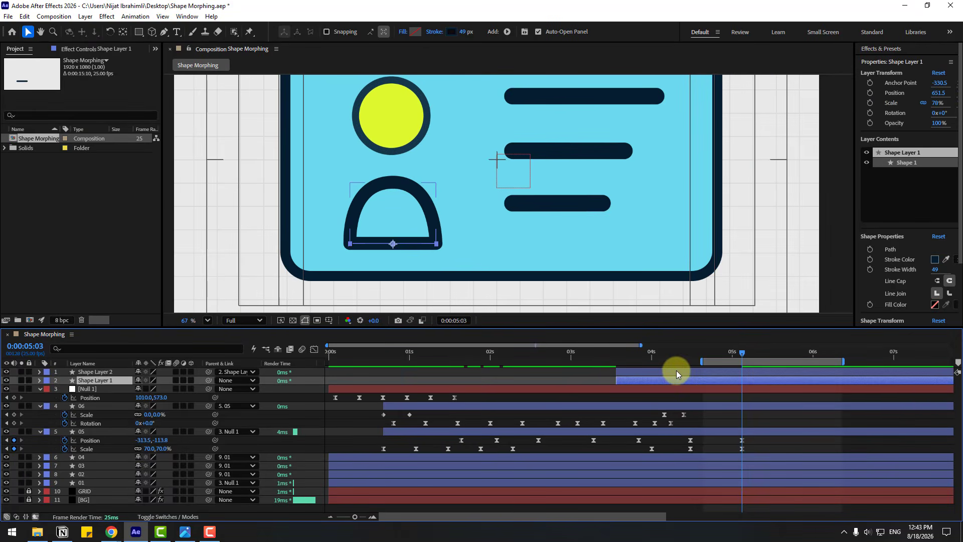
pyautogui.keyDown('shift'); pyautogui.click(676, 372); pyautogui.keyUp('shift')
pyautogui.hotkey('shift', 'Up')
pyautogui.hotkey('shift', 'Up')
pyautogui.hotkey('shift', 'Up')
pyautogui.hotkey('shift', 'Up')
pyautogui.hotkey('shift', 'Up')
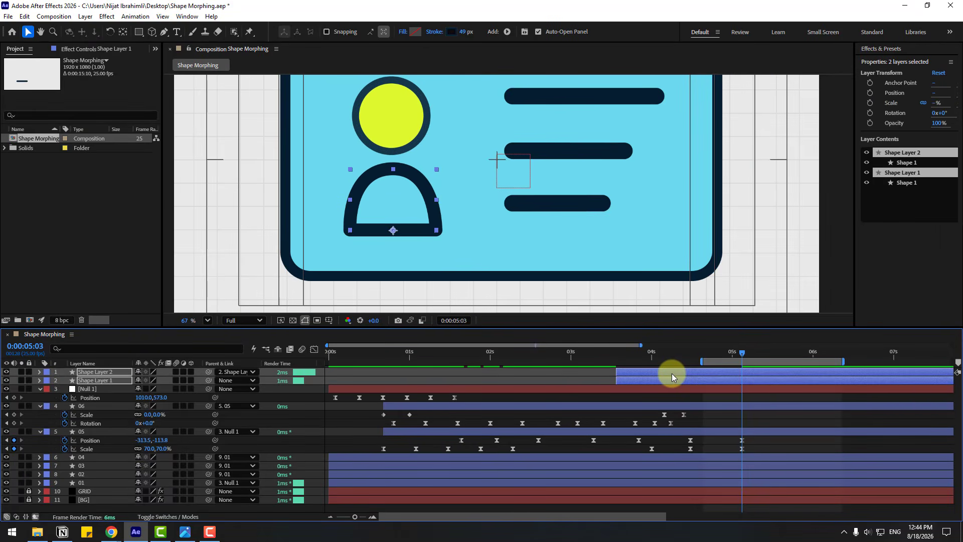
pyautogui.hotkey('shift', 'Down')
# Reduce the stroke width of Shape Layers 1 and 2 to 30 px.
pyautogui.click(681, 397)
pyautogui.scroll(-1, 426, 161)
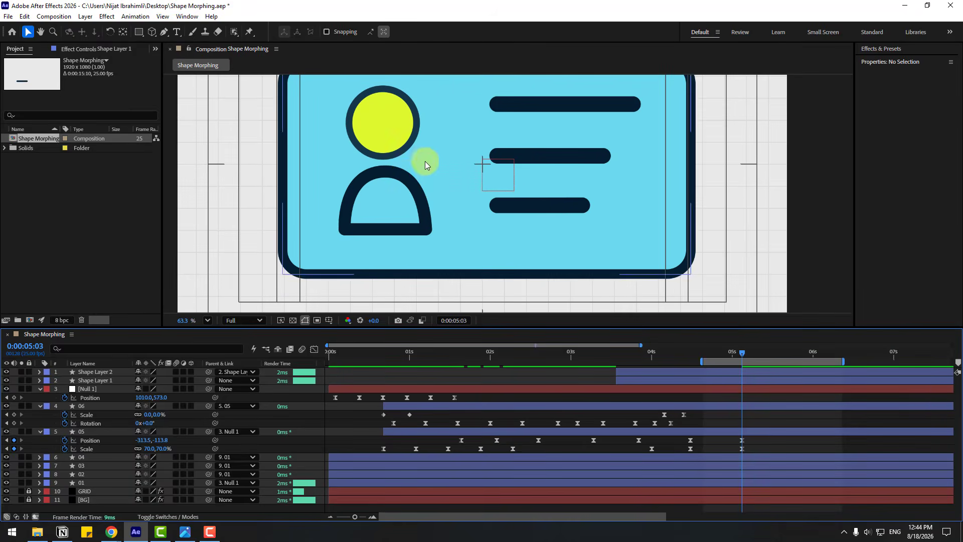
pyautogui.click(413, 182)
pyautogui.keyDown('shift'); pyautogui.click(682, 382); pyautogui.keyUp('shift')
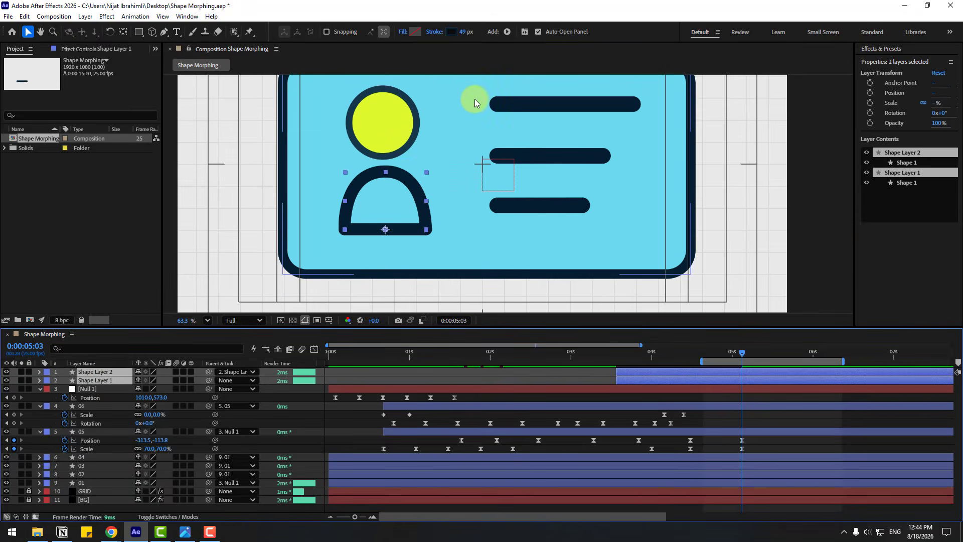
pyautogui.moveTo(460, 32); pyautogui.dragTo(451, 32)
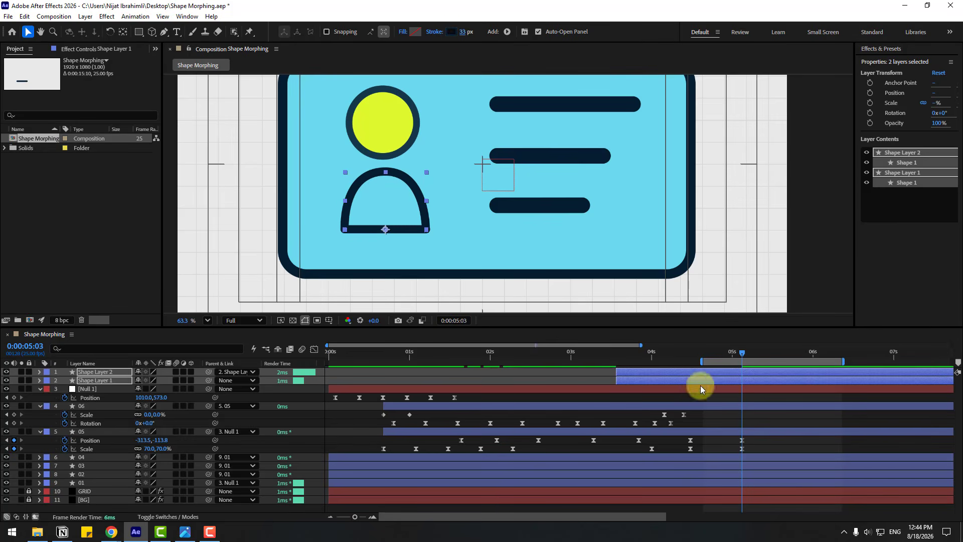
# Nudge Shape Layers 1 and 2 together slightly further up towards the head circle.
pyautogui.click(726, 391)
pyautogui.click(729, 380)
pyautogui.keyDown('shift'); pyautogui.click(728, 373); pyautogui.keyUp('shift')
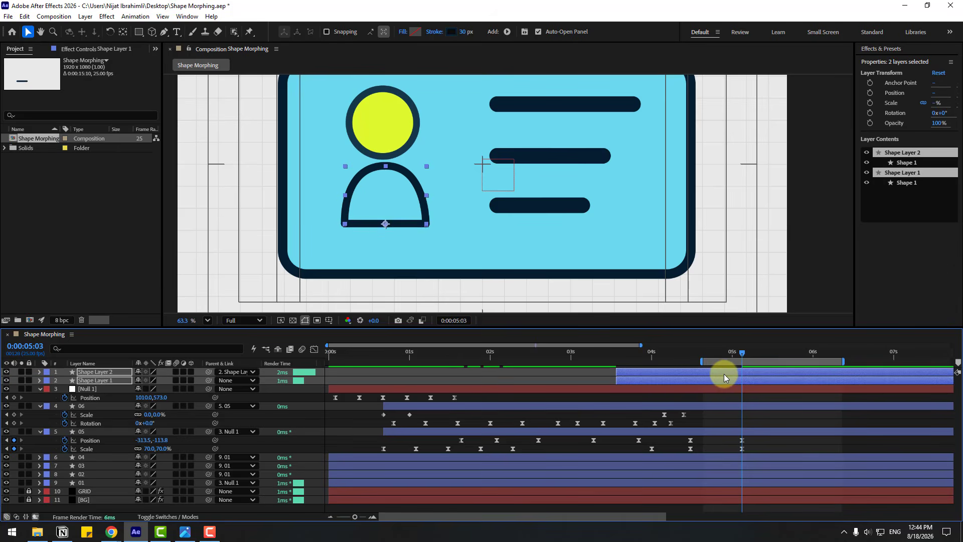
pyautogui.click(730, 413)
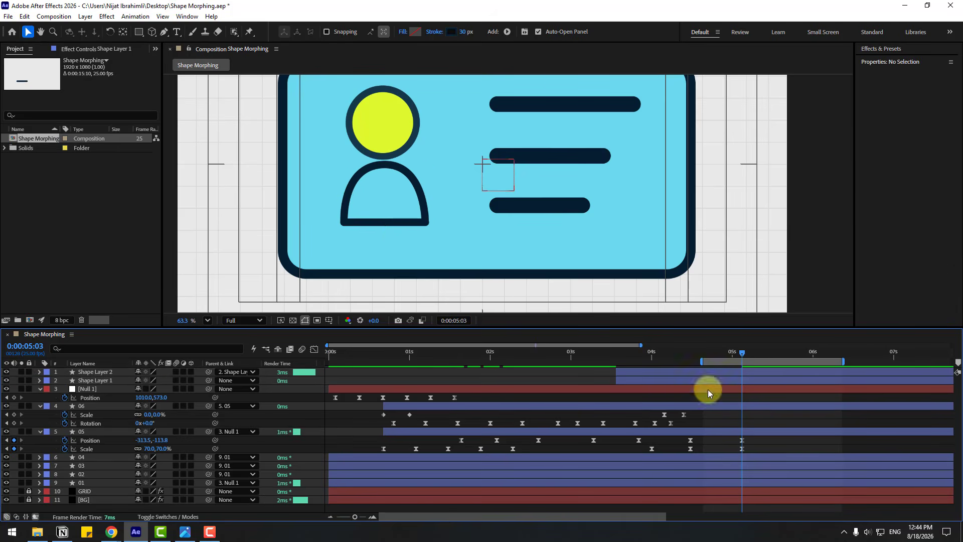
pyautogui.scroll(-2, 331, 205)
pyautogui.scroll(1, 305, 234)
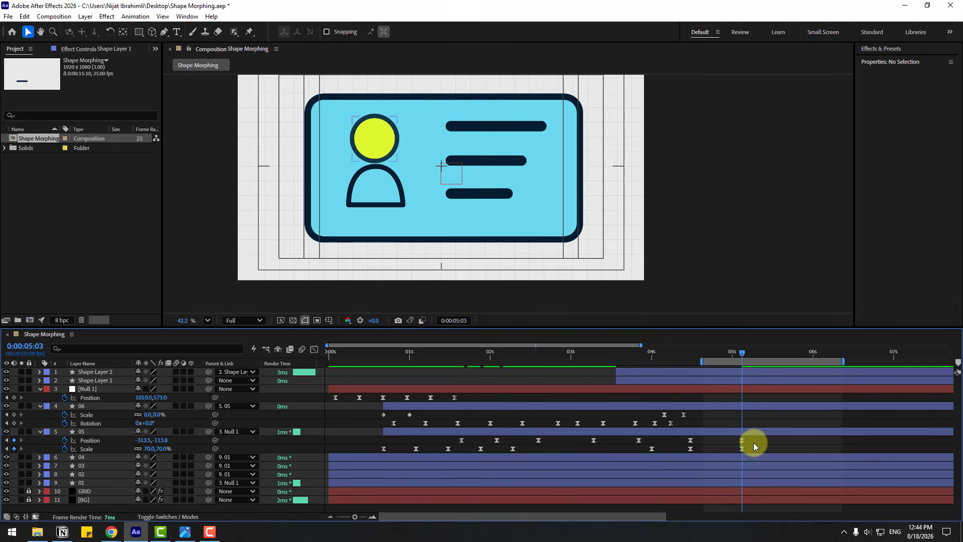
# Move layer 05's final position and scale keyframes earlier to 0:00:04:12, and set the work area from the start to about 0:00:05:14.
pyautogui.moveTo(760, 443); pyautogui.dragTo(691, 452)
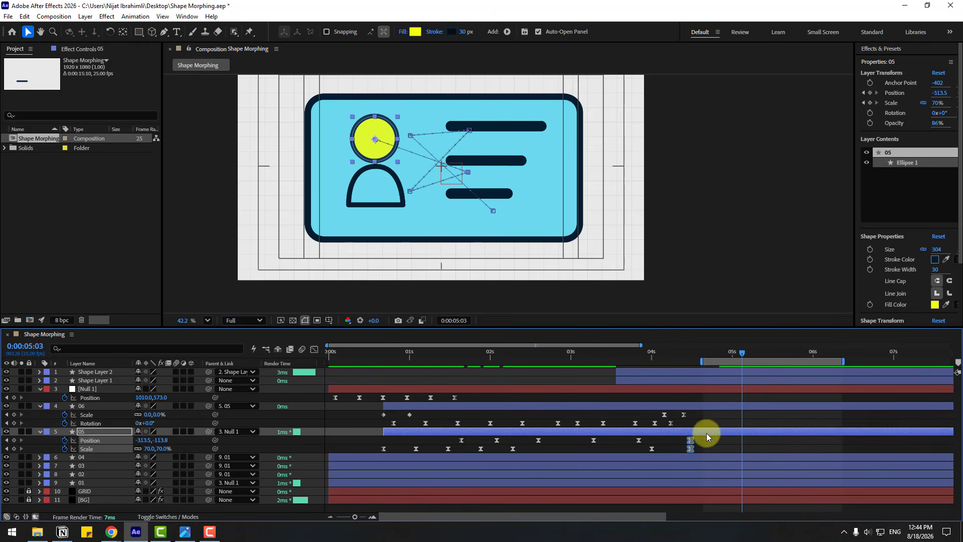
pyautogui.moveTo(663, 362); pyautogui.dragTo(355, 362)
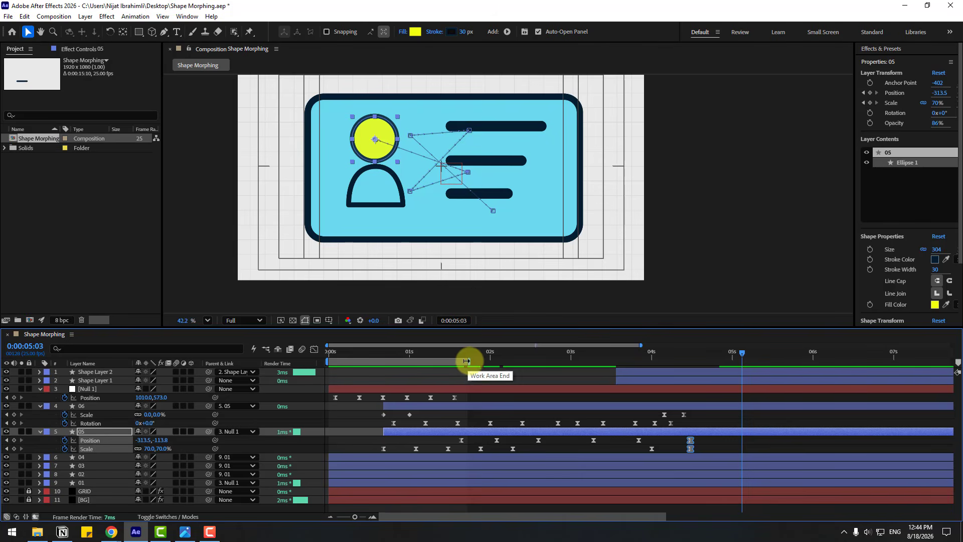
pyautogui.moveTo(471, 361); pyautogui.dragTo(779, 361)
pyautogui.moveTo(324, 357); pyautogui.dragTo(410, 354)
pyautogui.click(208, 320)
pyautogui.click(231, 160)
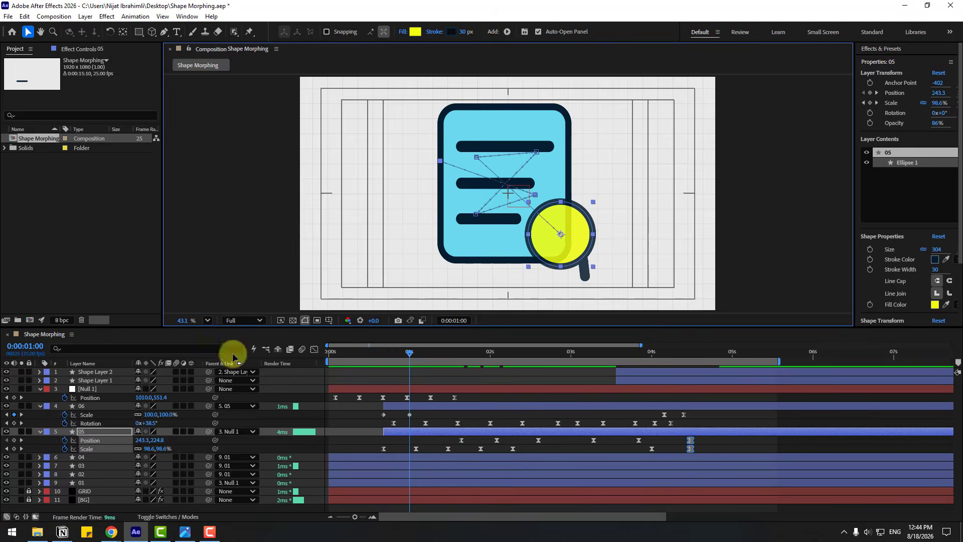
# Move Shape Layers 1 and 2 together later in time so they start at about 0:00:04:03.
pyautogui.moveTo(389, 354); pyautogui.dragTo(682, 348)
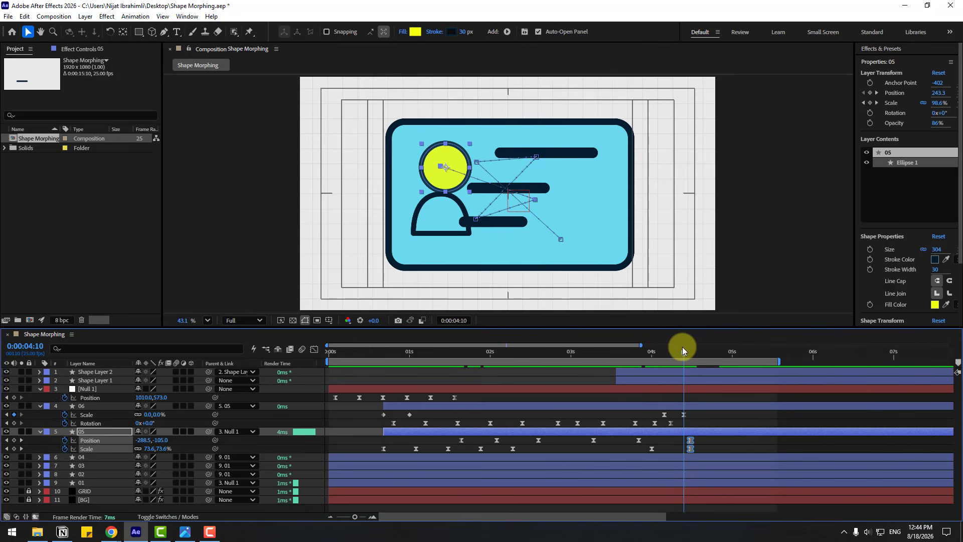
pyautogui.click(641, 380)
pyautogui.keyDown('shift'); pyautogui.click(638, 372); pyautogui.keyUp('shift')
pyautogui.moveTo(651, 381); pyautogui.dragTo(724, 353)
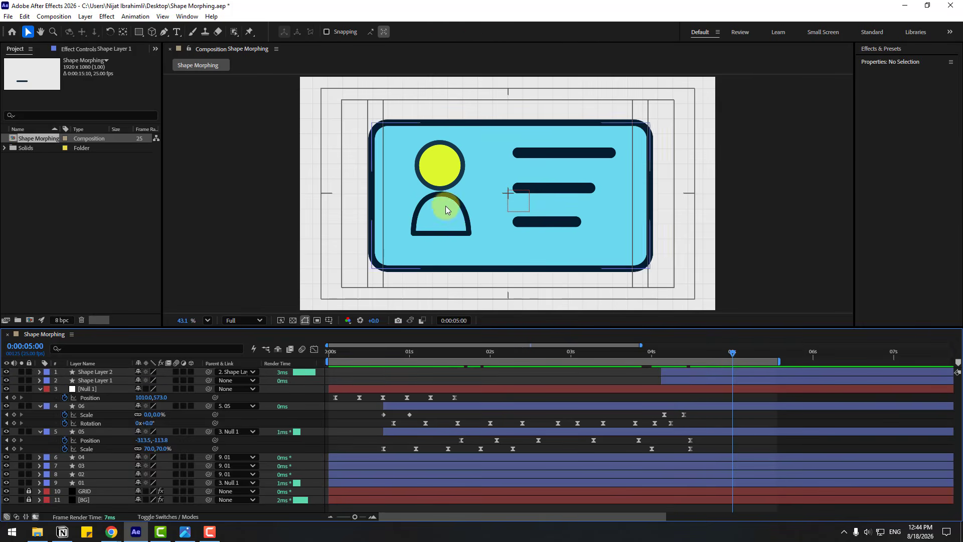
pyautogui.scroll(-2, 447, 208)
pyautogui.scroll(2, 374, 228)
# Keyframe Null 1's position at 0:00:03:24 and lower it to 1010, 593 at 0:00:04:09.
pyautogui.click(92, 393)
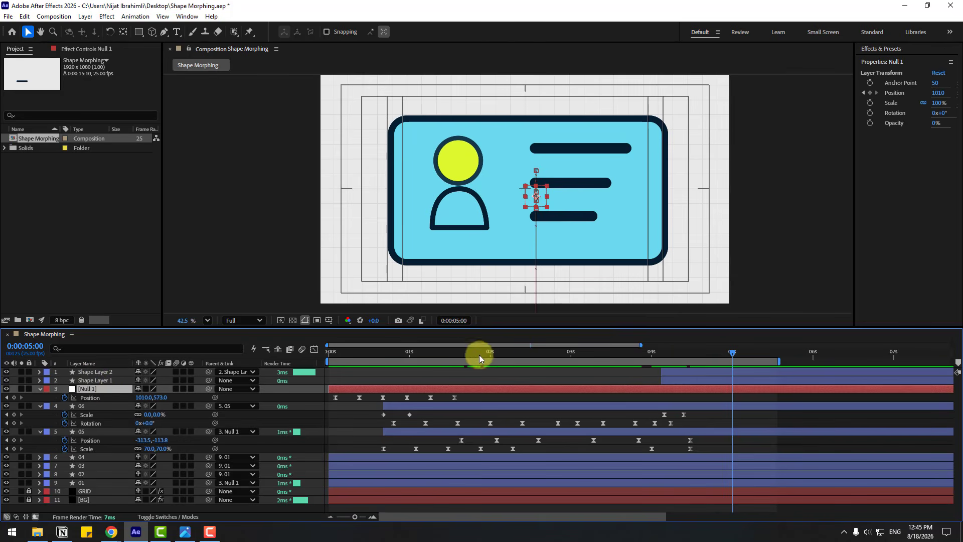
pyautogui.moveTo(479, 358); pyautogui.dragTo(646, 351)
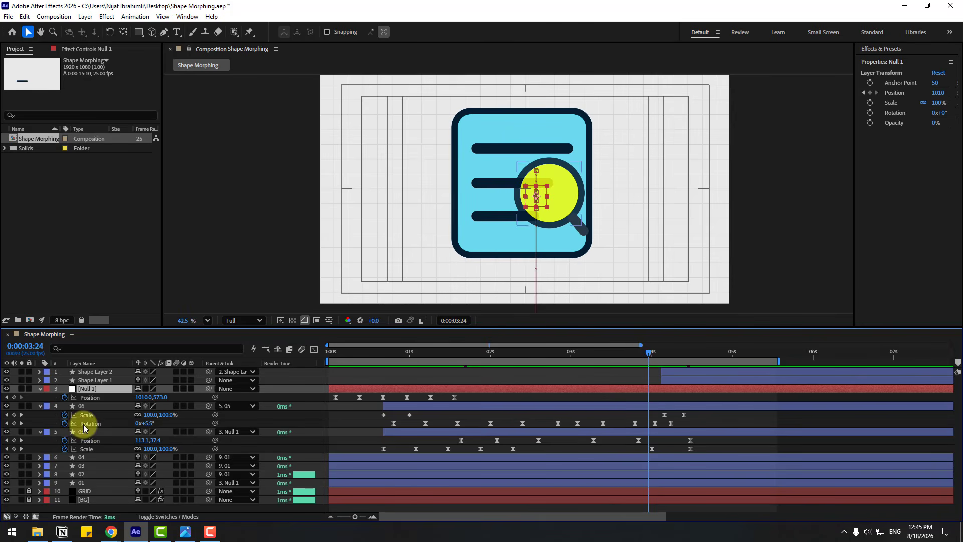
pyautogui.click(13, 398)
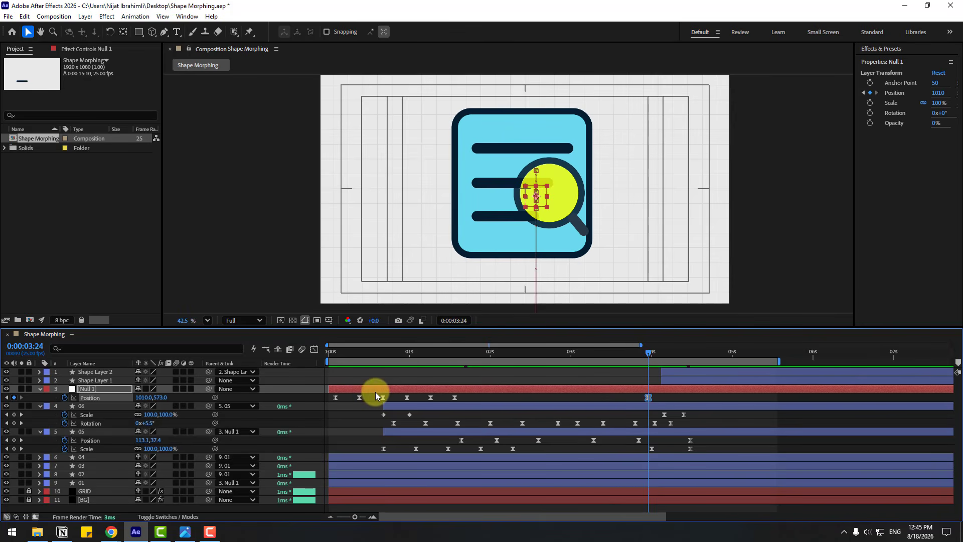
pyautogui.hotkey('shift', 'pagedown')
pyautogui.hotkey('shift', 'Down')
pyautogui.hotkey('shift', 'Down')
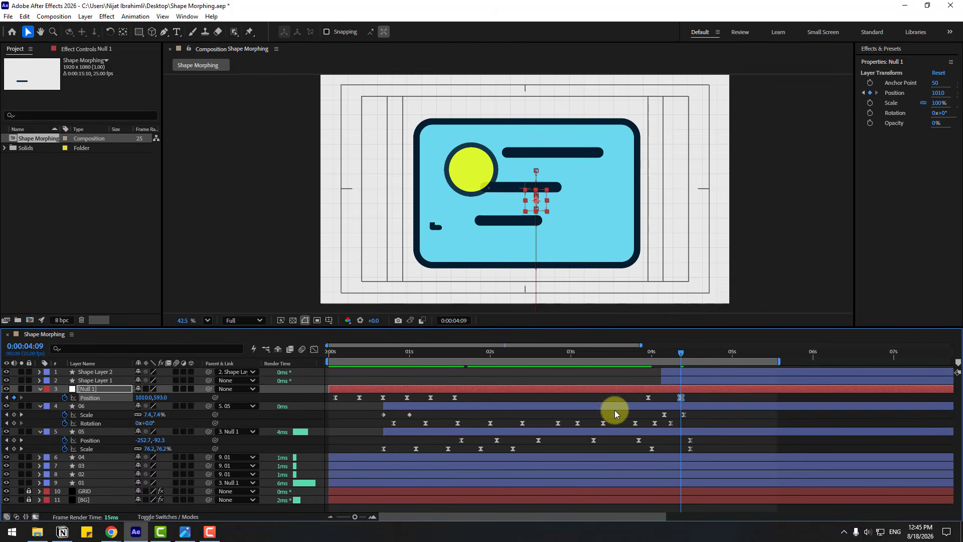
# Raise Null 1 to position 1010, 573 at 0:00:04:19 and lower it to 1010, 584 at 0:00:05:02.
pyautogui.moveTo(688, 351); pyautogui.dragTo(711, 354)
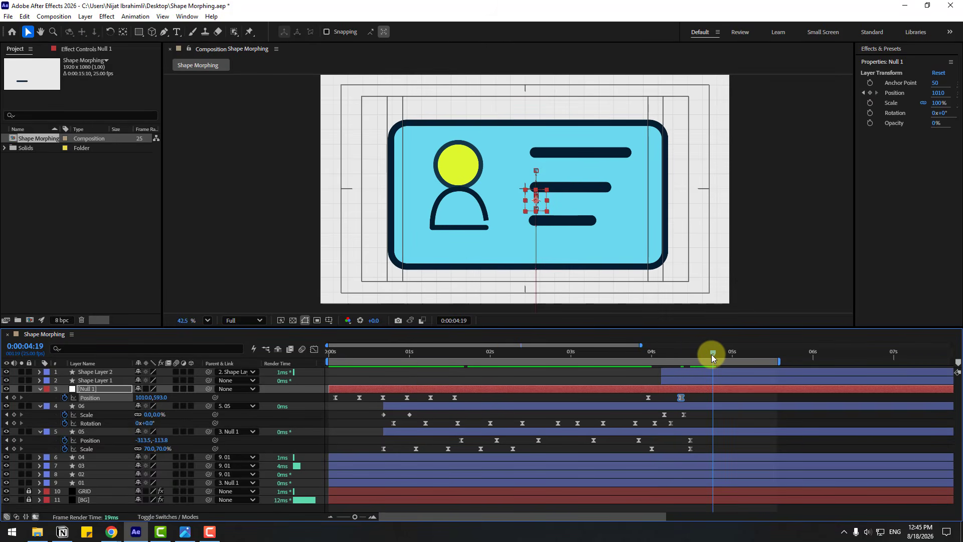
pyautogui.hotkey('shift', 'Up')
pyautogui.hotkey('shift', 'Up')
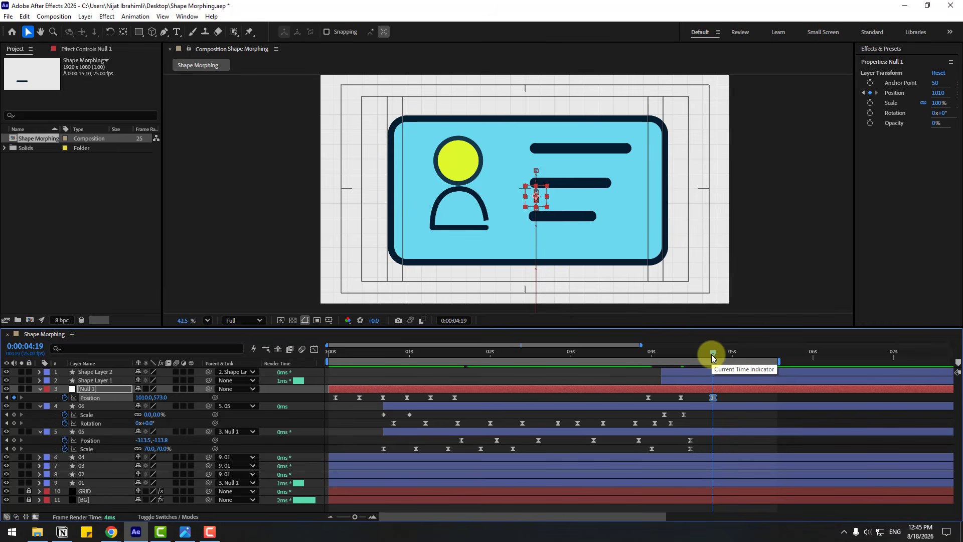
pyautogui.moveTo(671, 353); pyautogui.dragTo(737, 353)
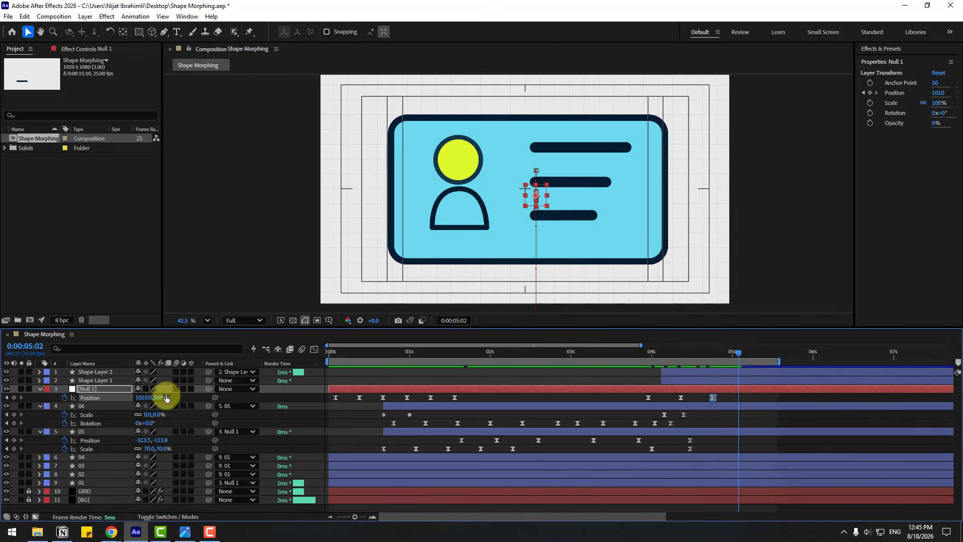
pyautogui.moveTo(165, 397); pyautogui.dragTo(171, 397)
# Compress Null 1's last four position keyframes to end at about 0:00:04:16, and preview the bounce with the work area starting at 0:00:03:20.
pyautogui.moveTo(761, 393); pyautogui.dragTo(613, 408)
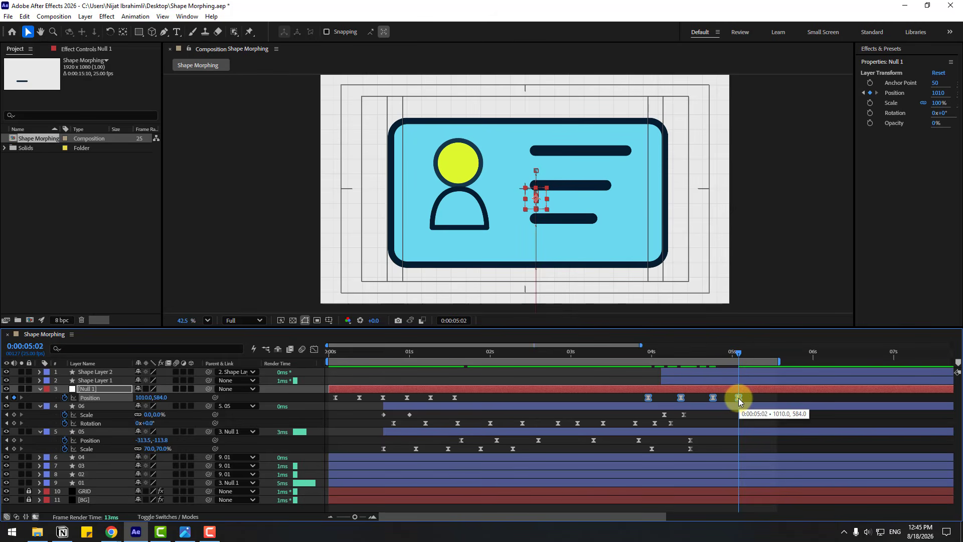
pyautogui.moveTo(738, 398); pyautogui.dragTo(704, 399)
pyautogui.moveTo(613, 352); pyautogui.dragTo(636, 356)
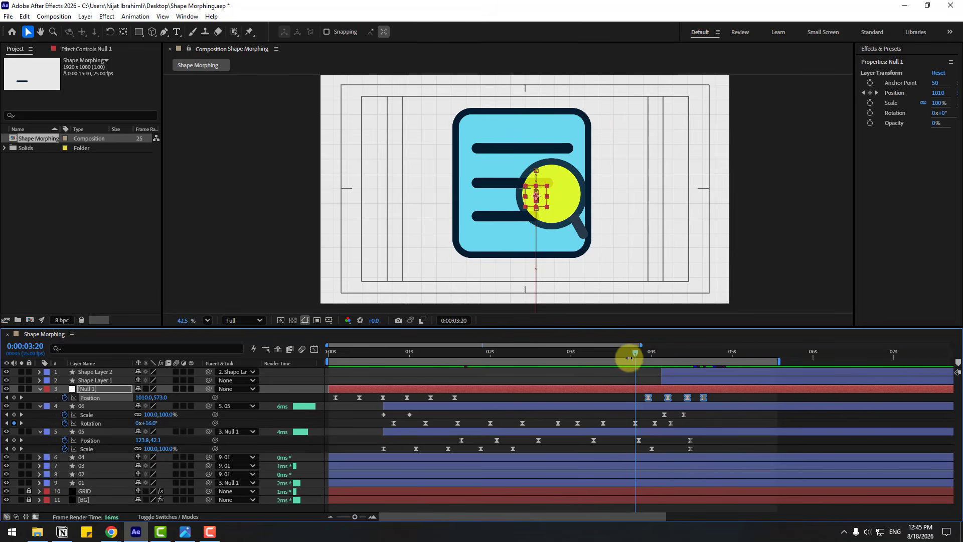
pyautogui.press('b')
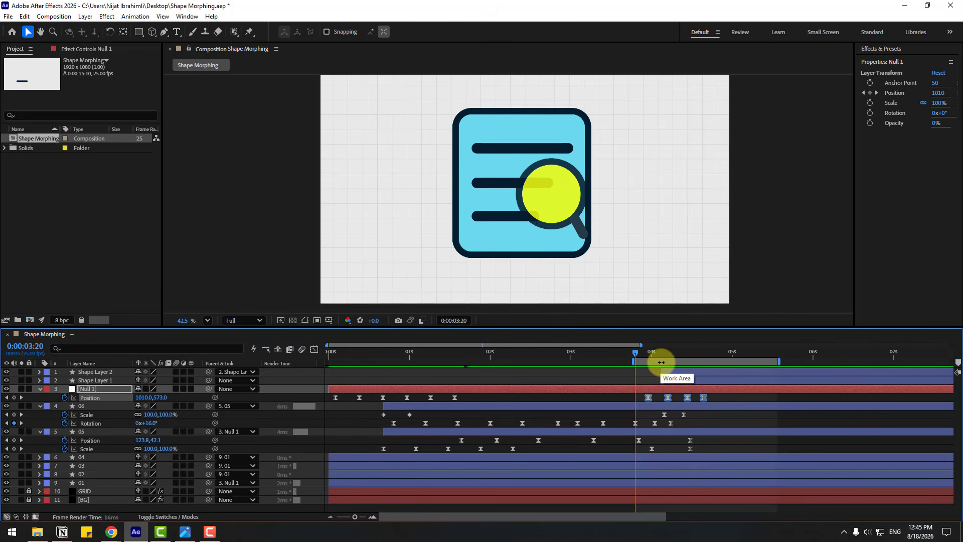
pyautogui.press('space')
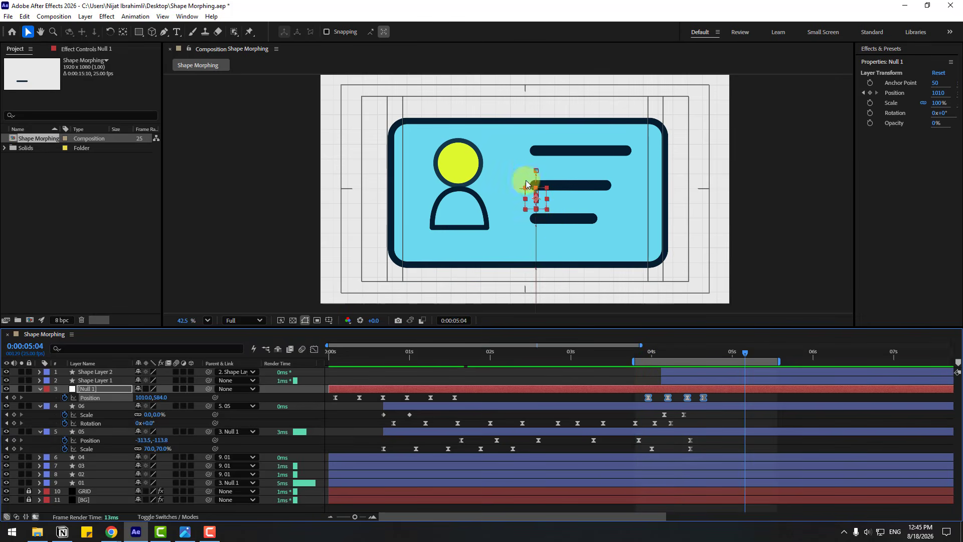
# Reveal the fill properties of layer 05's Ellipse 1 and add a fill color keyframe at 0:00:04:06.
pyautogui.click(453, 161)
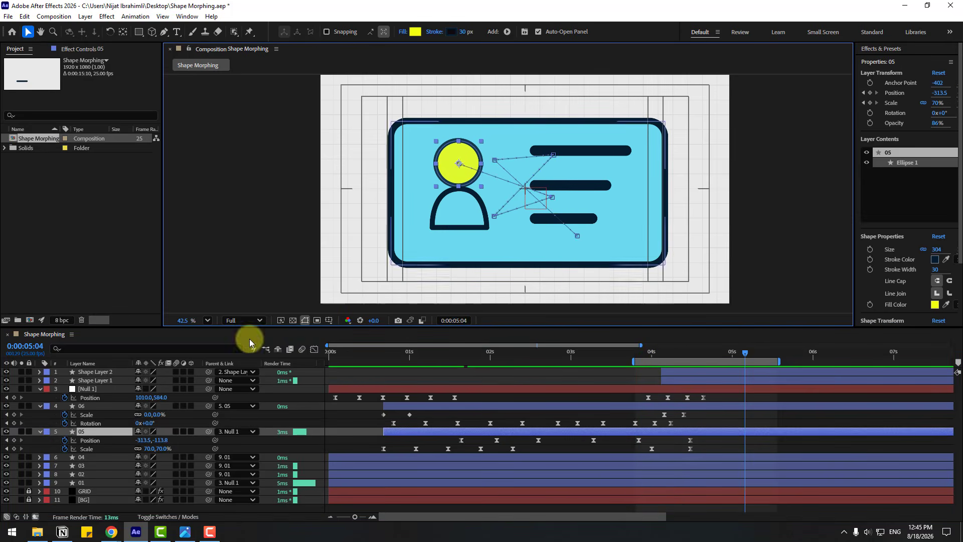
pyautogui.click(39, 432)
pyautogui.click(48, 449)
pyautogui.click(48, 440)
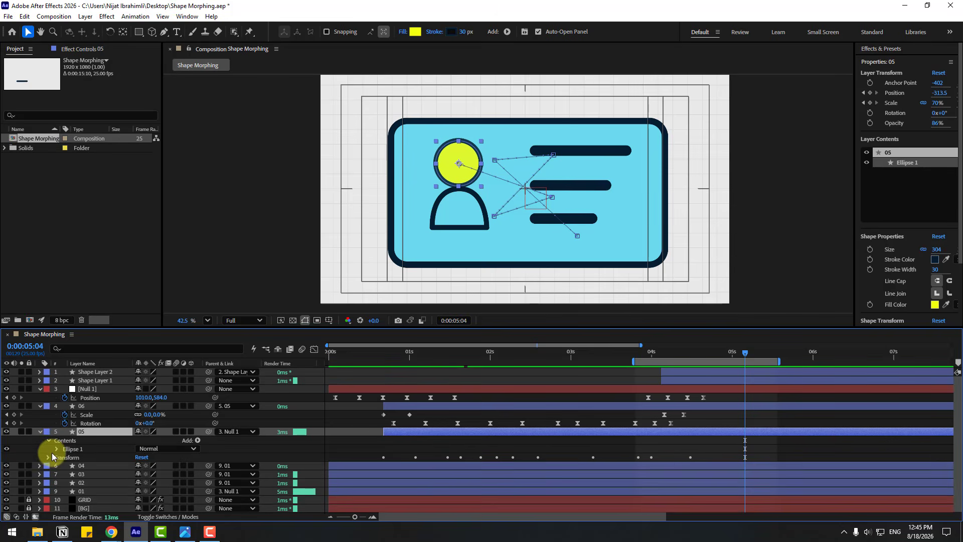
pyautogui.click(57, 450)
pyautogui.click(65, 458)
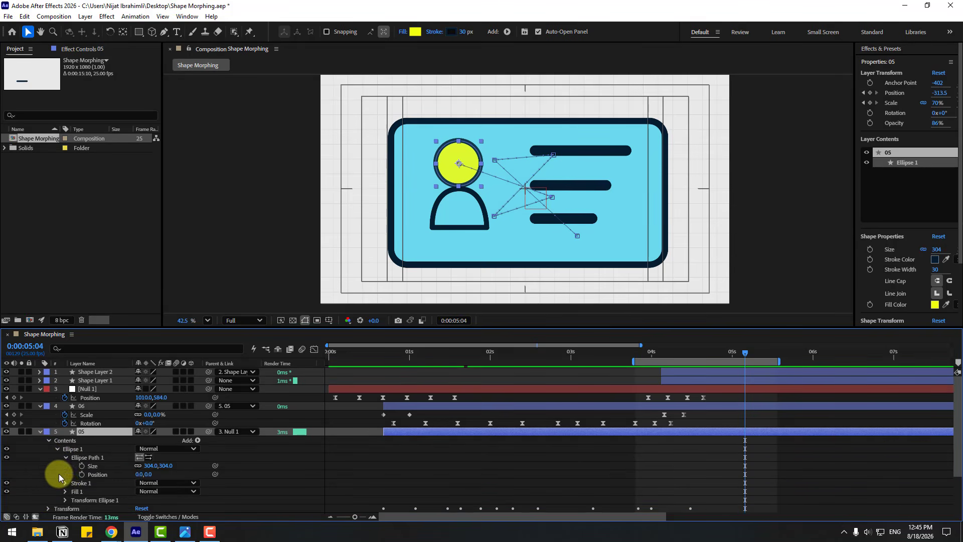
pyautogui.scroll(-1, 65, 472)
pyautogui.click(65, 466)
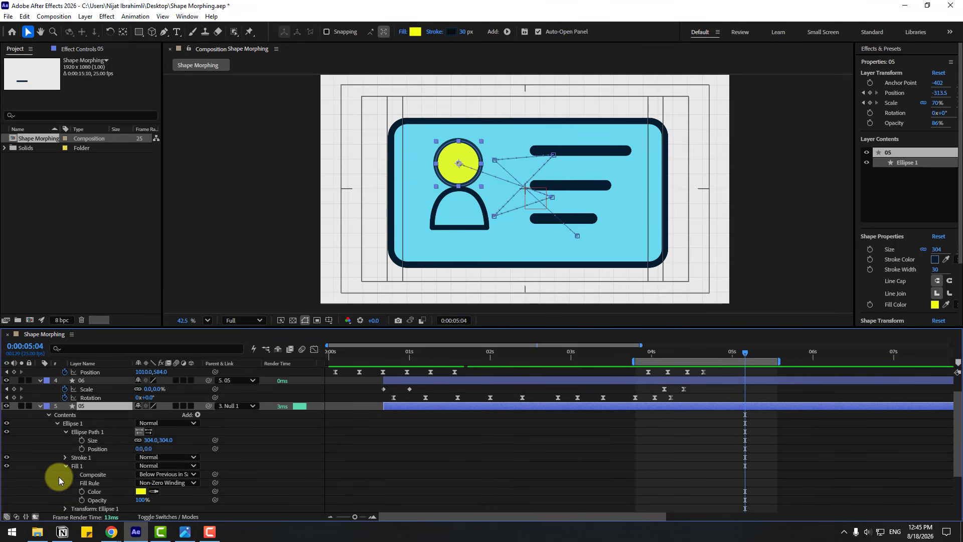
pyautogui.scroll(-1, 619, 423)
pyautogui.click(669, 354)
pyautogui.moveTo(670, 352); pyautogui.dragTo(671, 351)
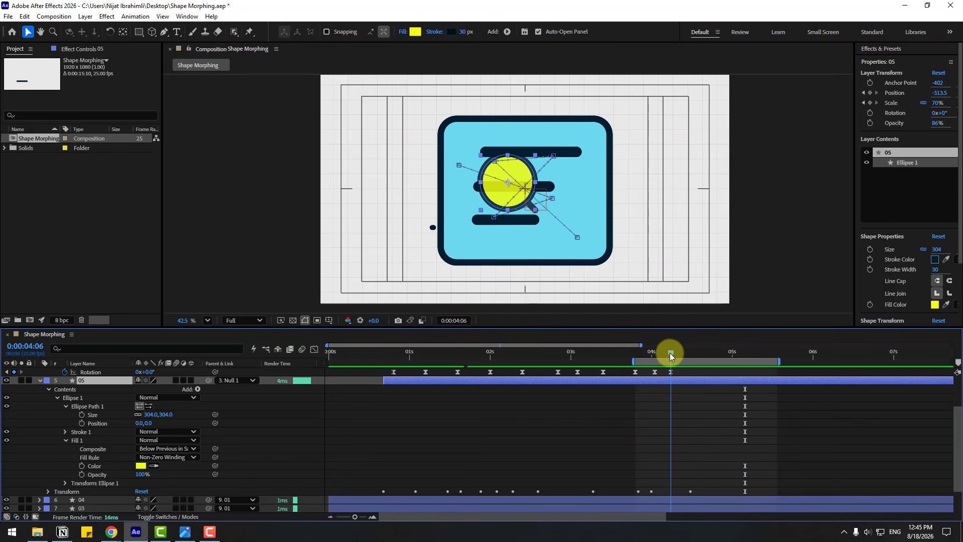
pyautogui.click(82, 465)
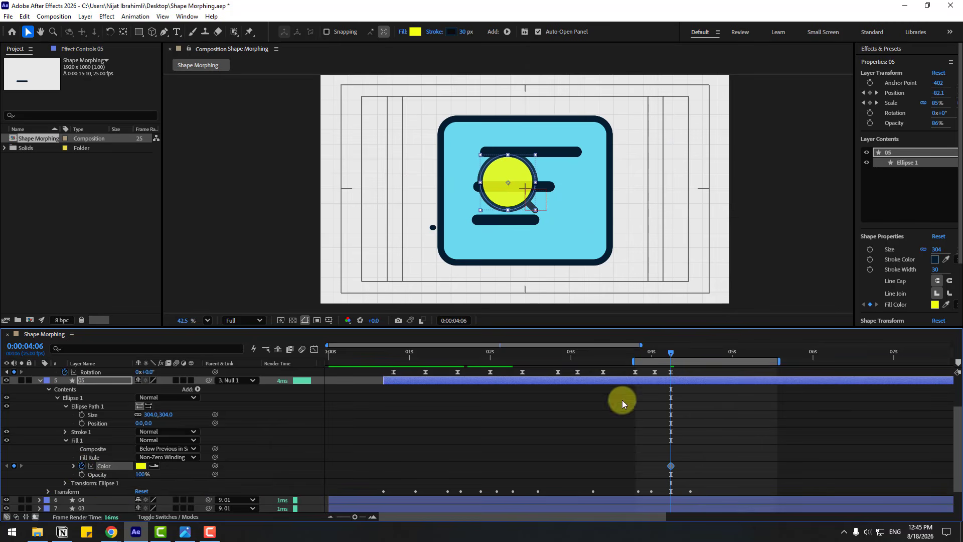
# At 0:00:04:14, keyframe the fill color of layer 05's Ellipse 1 to light blue sampled from the card.
pyautogui.moveTo(670, 360); pyautogui.dragTo(696, 354)
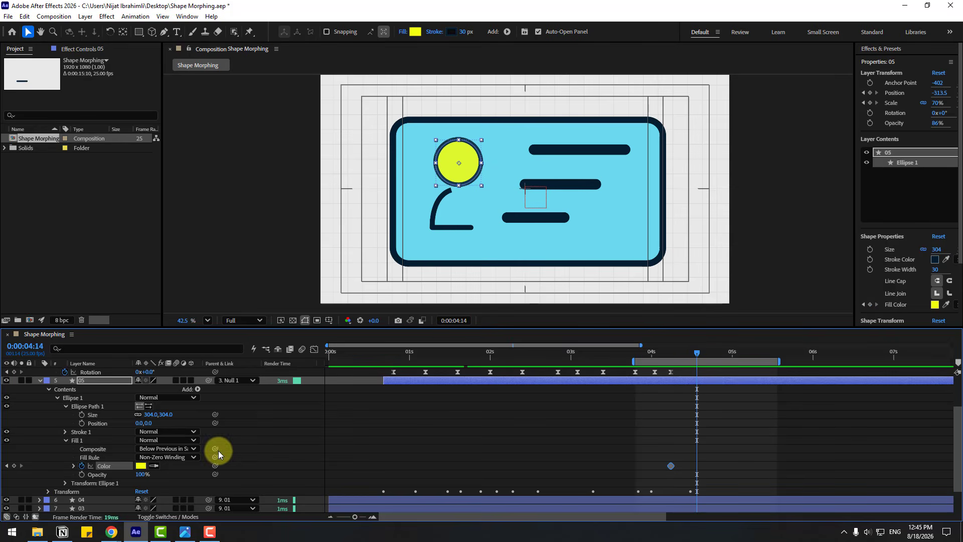
pyautogui.click(153, 465)
pyautogui.click(502, 156)
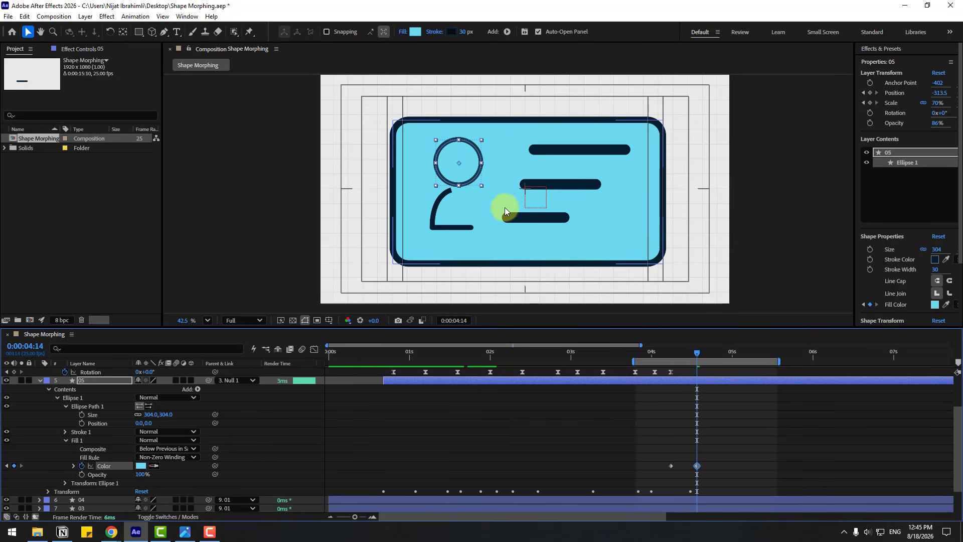
pyautogui.click(724, 438)
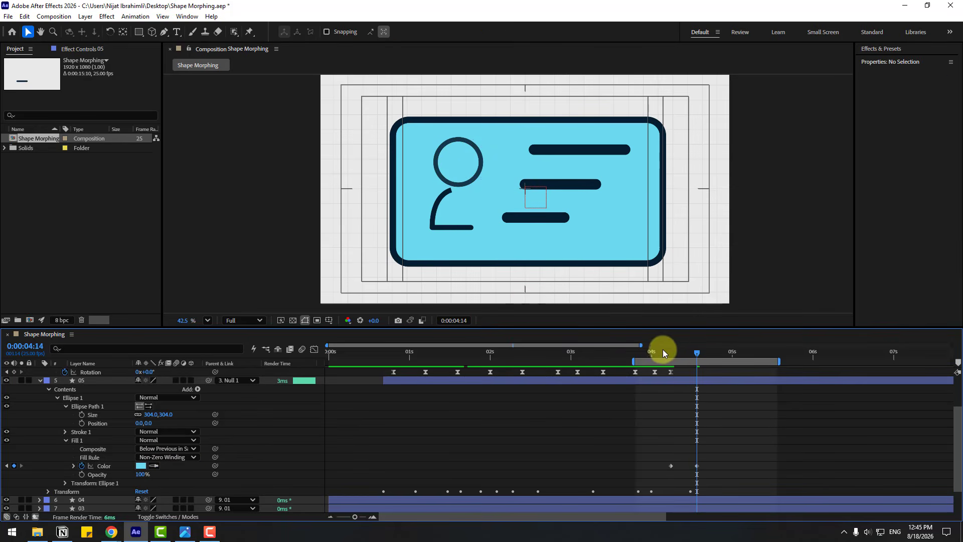
# Check the card at 0:00:05:03 and collapse the properties of layers 05, 06 and Null 1.
pyautogui.moveTo(663, 349); pyautogui.dragTo(741, 359)
pyautogui.hotkey('shift', '/')
pyautogui.scroll(3, 41, 426)
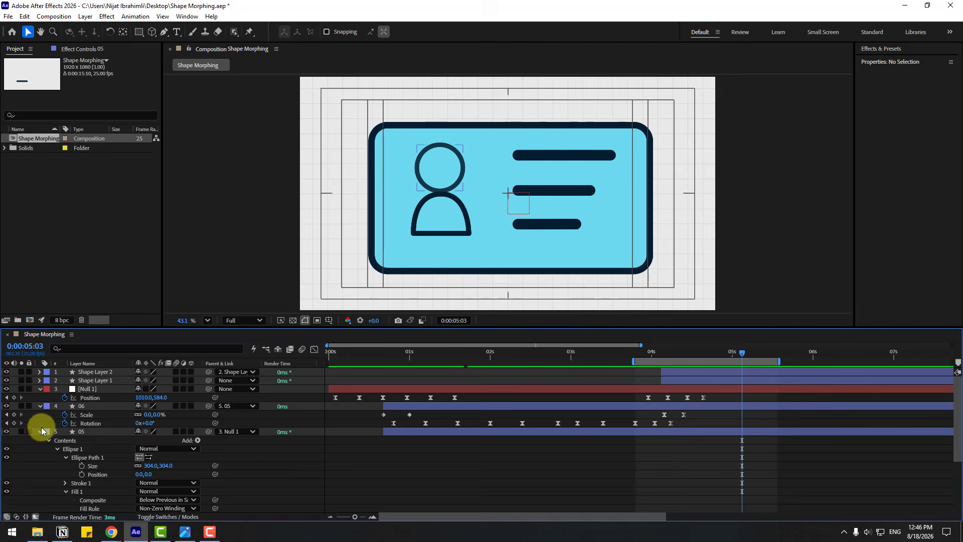
pyautogui.click(40, 430)
pyautogui.click(39, 407)
pyautogui.click(40, 389)
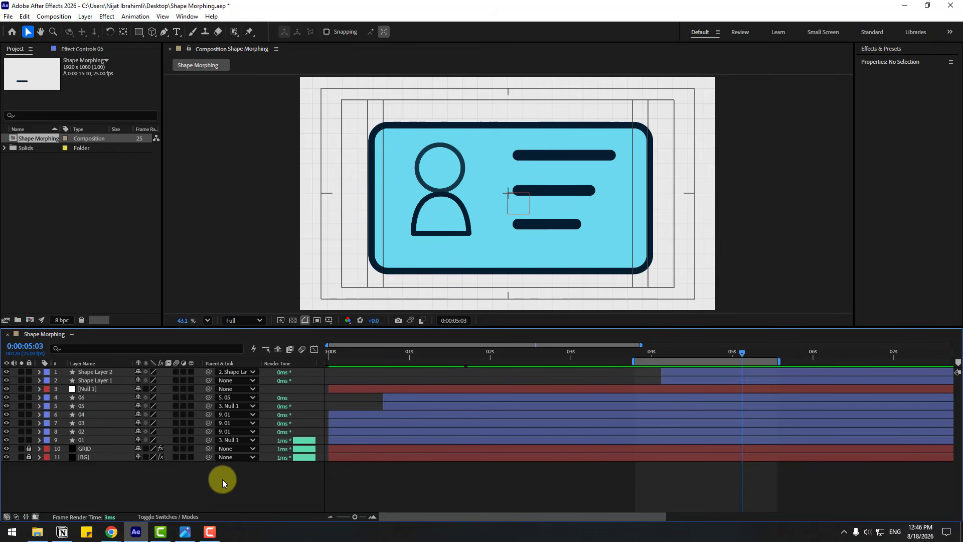
# Extend the work area back to start at 0:00:00:00 and preview the full morphing animation.
pyautogui.click(207, 320)
pyautogui.click(239, 145)
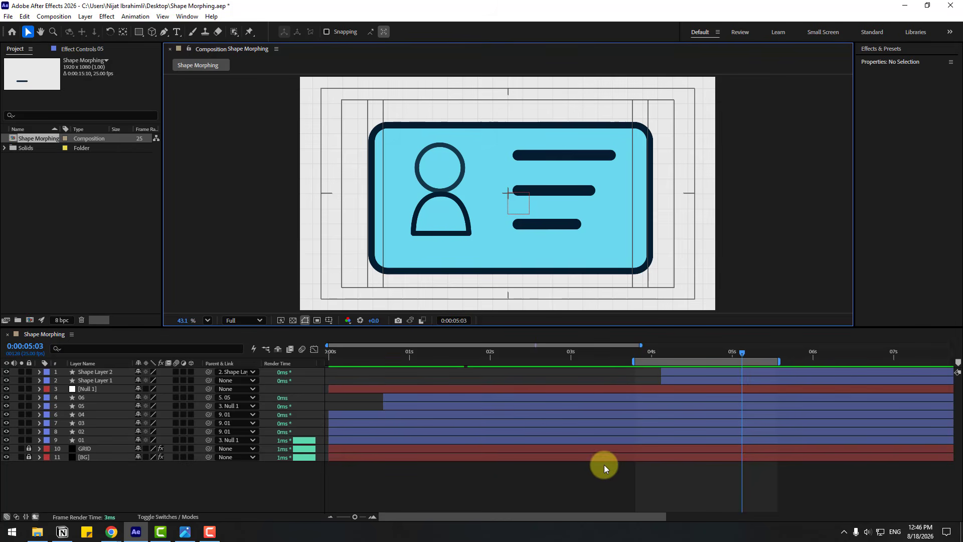
pyautogui.moveTo(633, 362); pyautogui.dragTo(342, 436)
pyautogui.press('space')
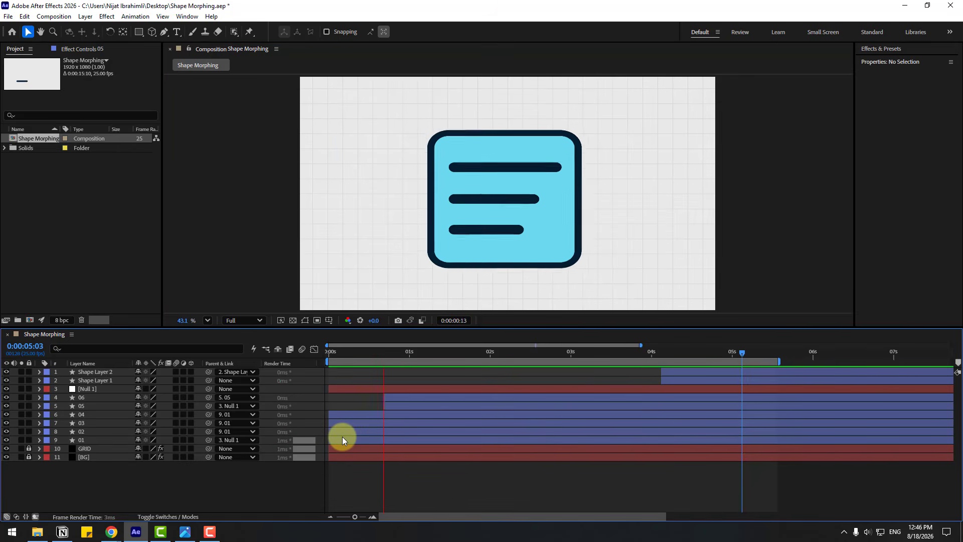